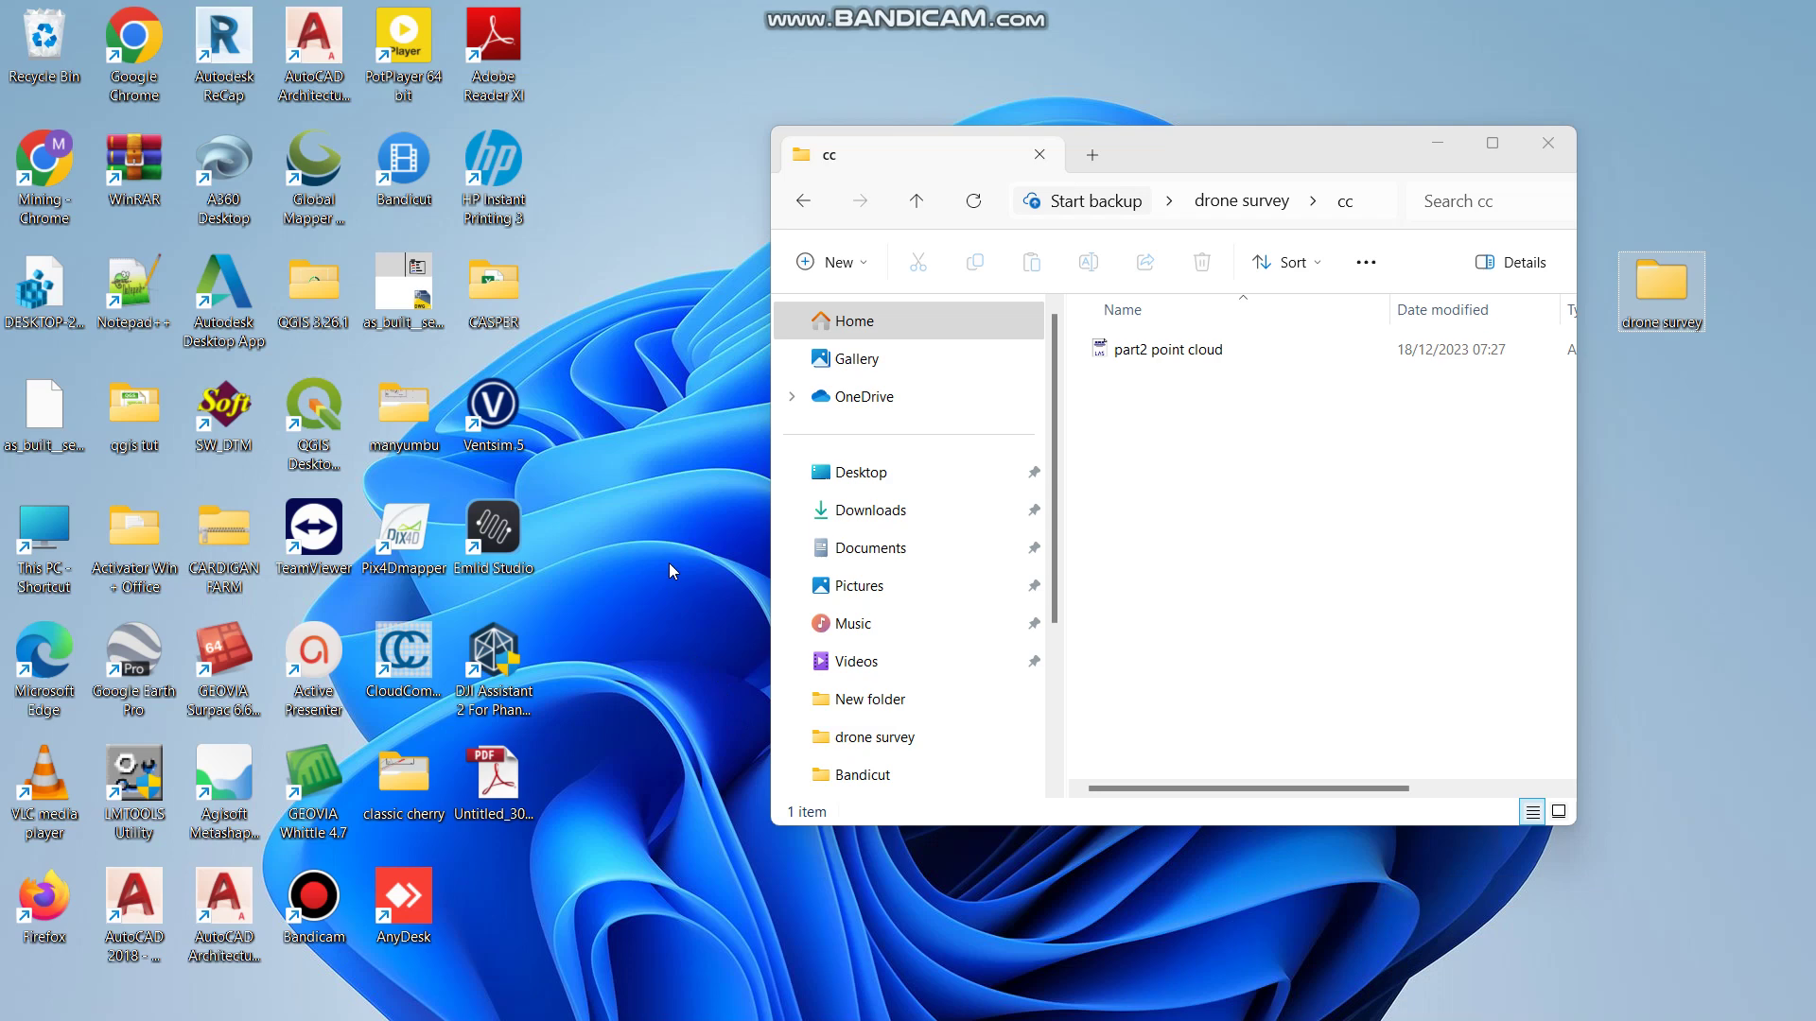
Step: Launch CloudCompare from its desktop shortcut, then shrink its window to reveal the cc folder
{"action": "double_click", "coordinate": [420, 675]}
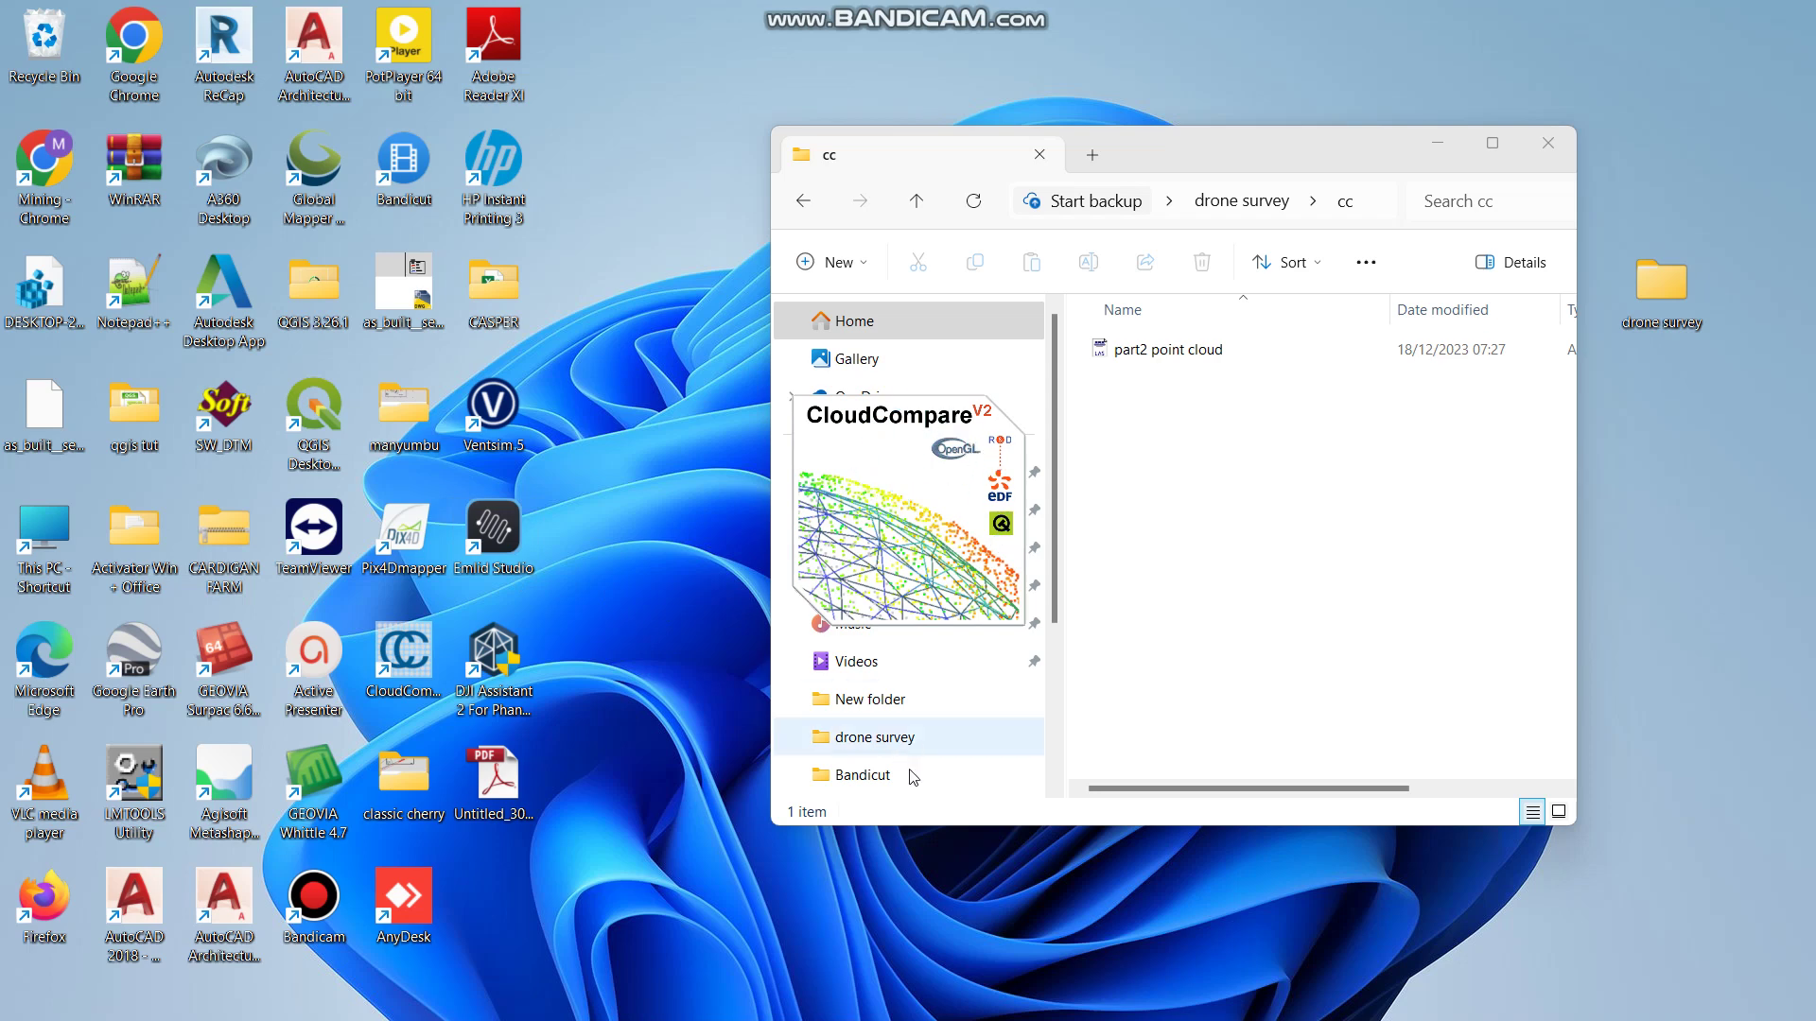
{"action": "mouse_move", "coordinate": [981, 1019]}
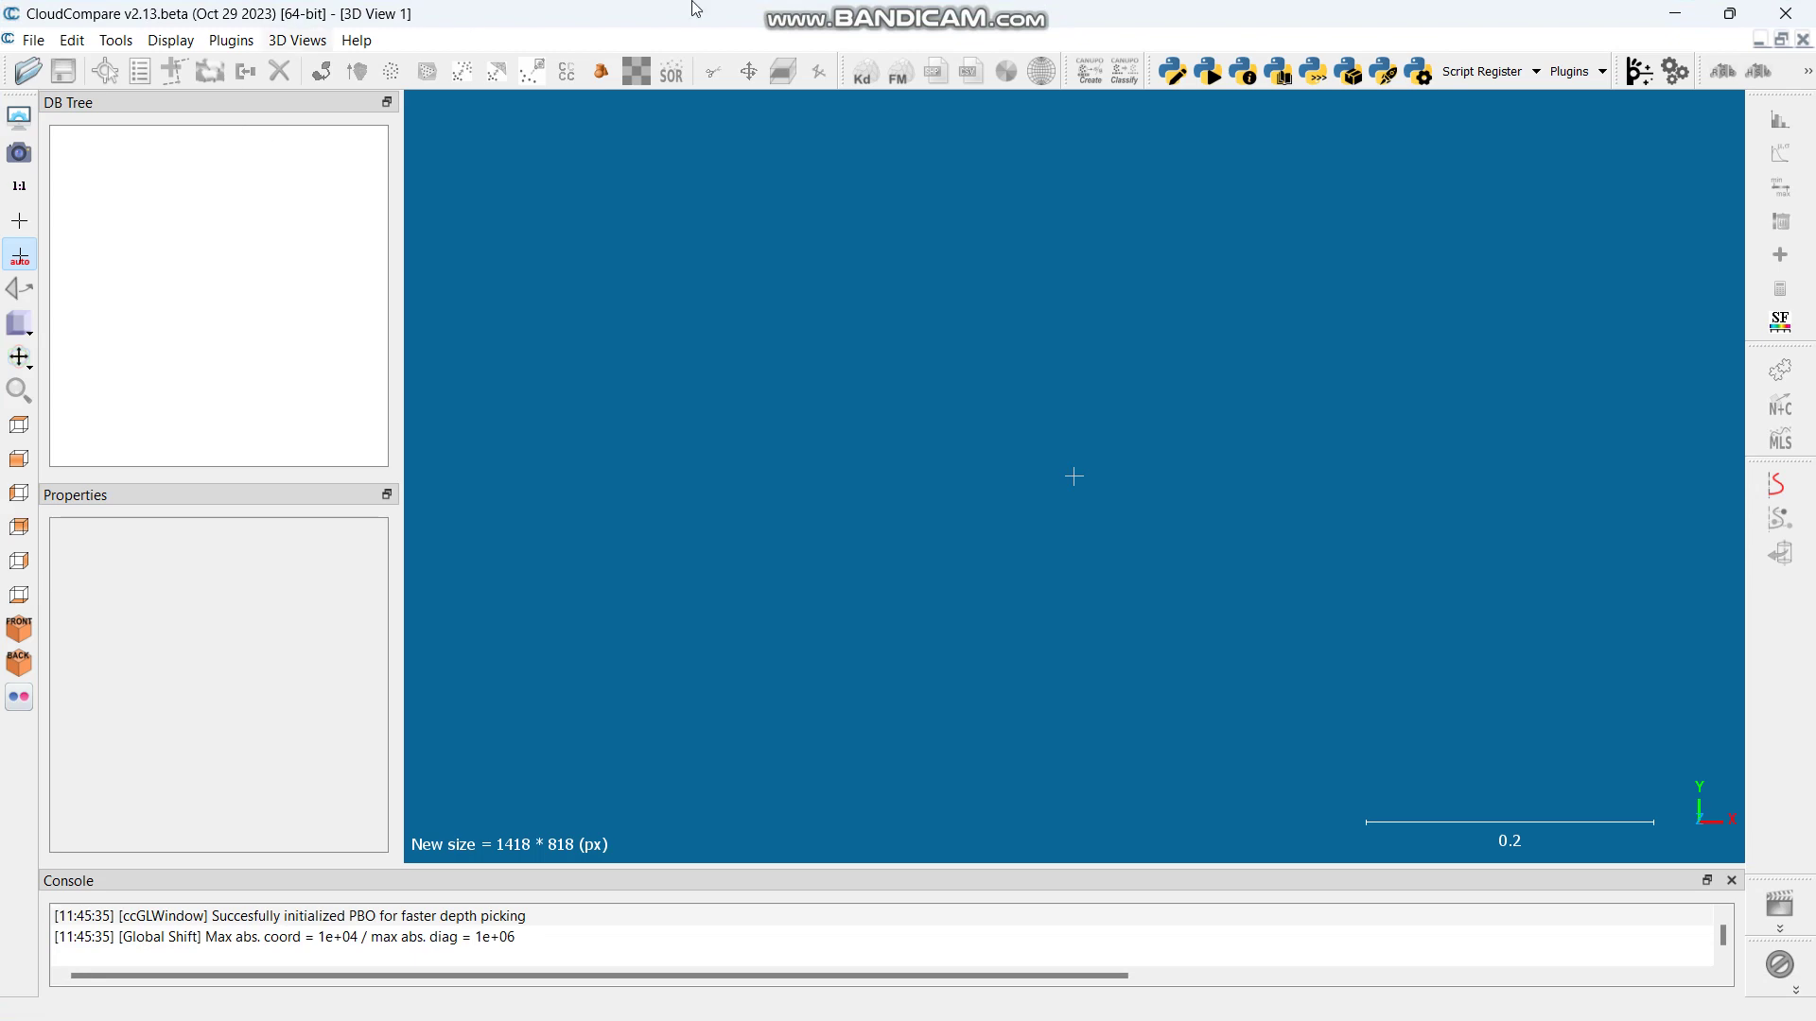
{"action": "left_click", "coordinate": [1729, 14]}
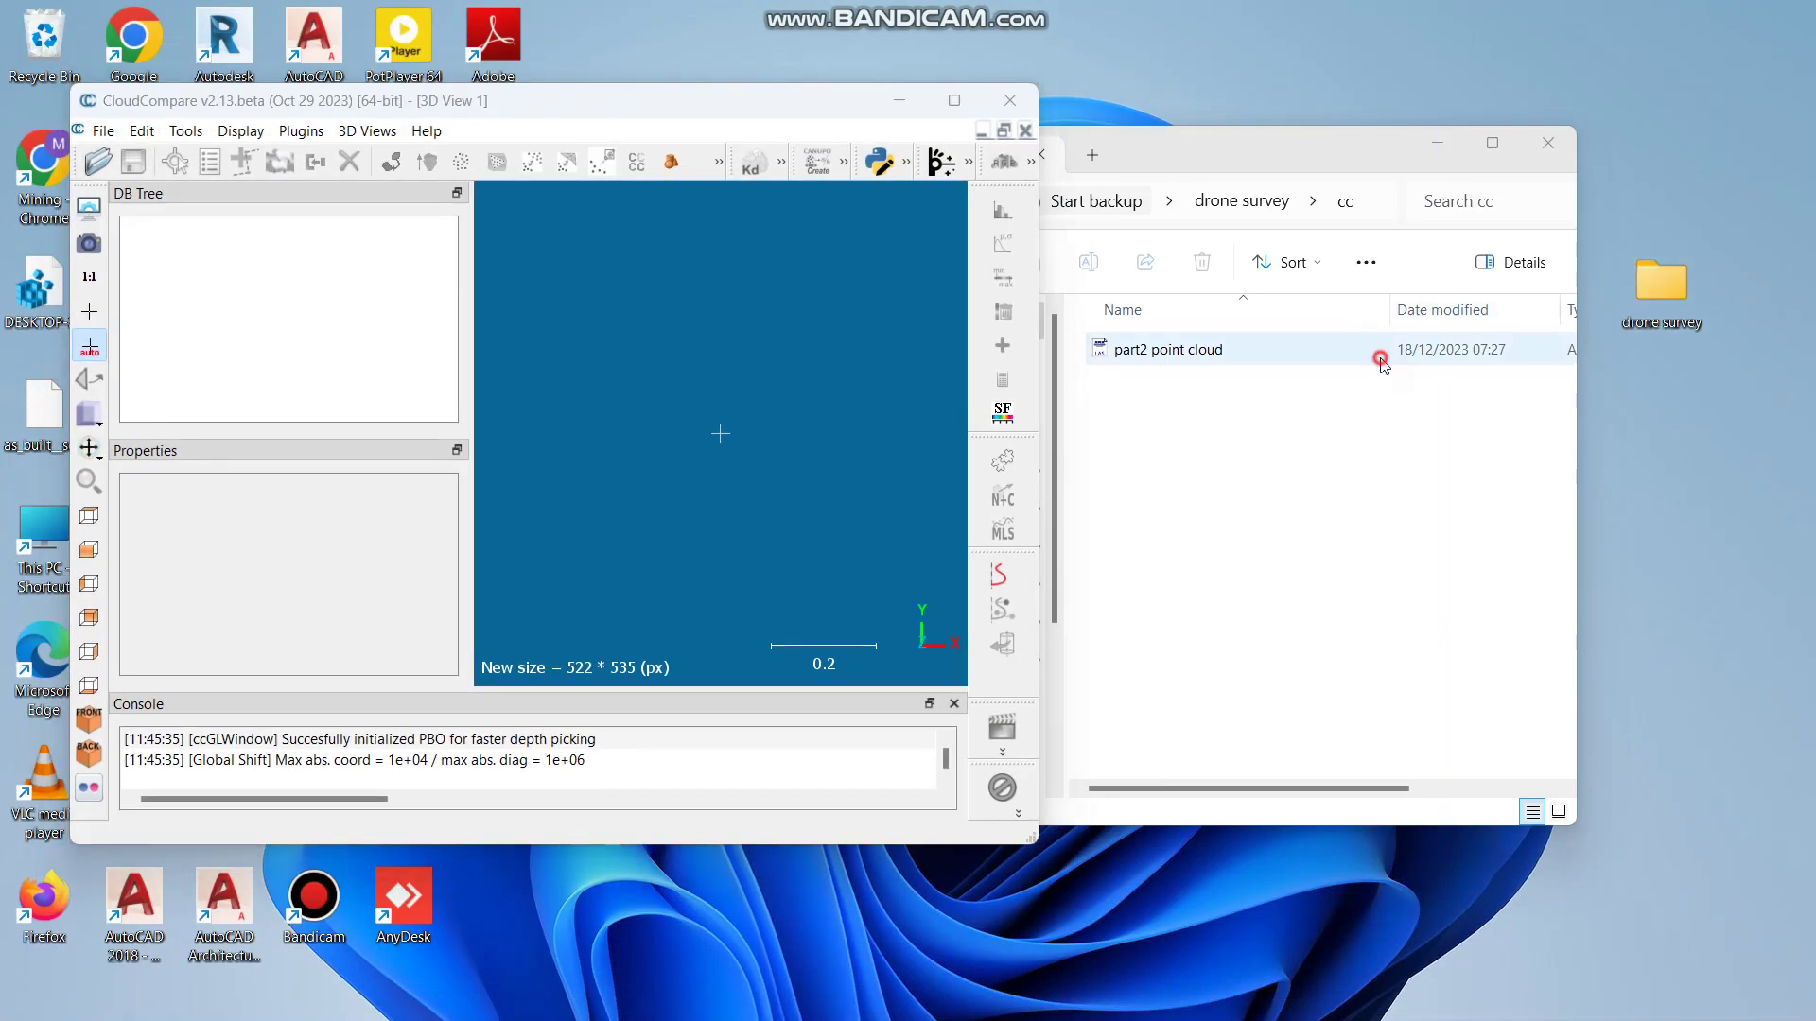
Step: Drag part2 point cloud.las into the 3D view, accepting all LAS fields and the suggested global shift
{"action": "left_click", "coordinate": [1381, 358]}
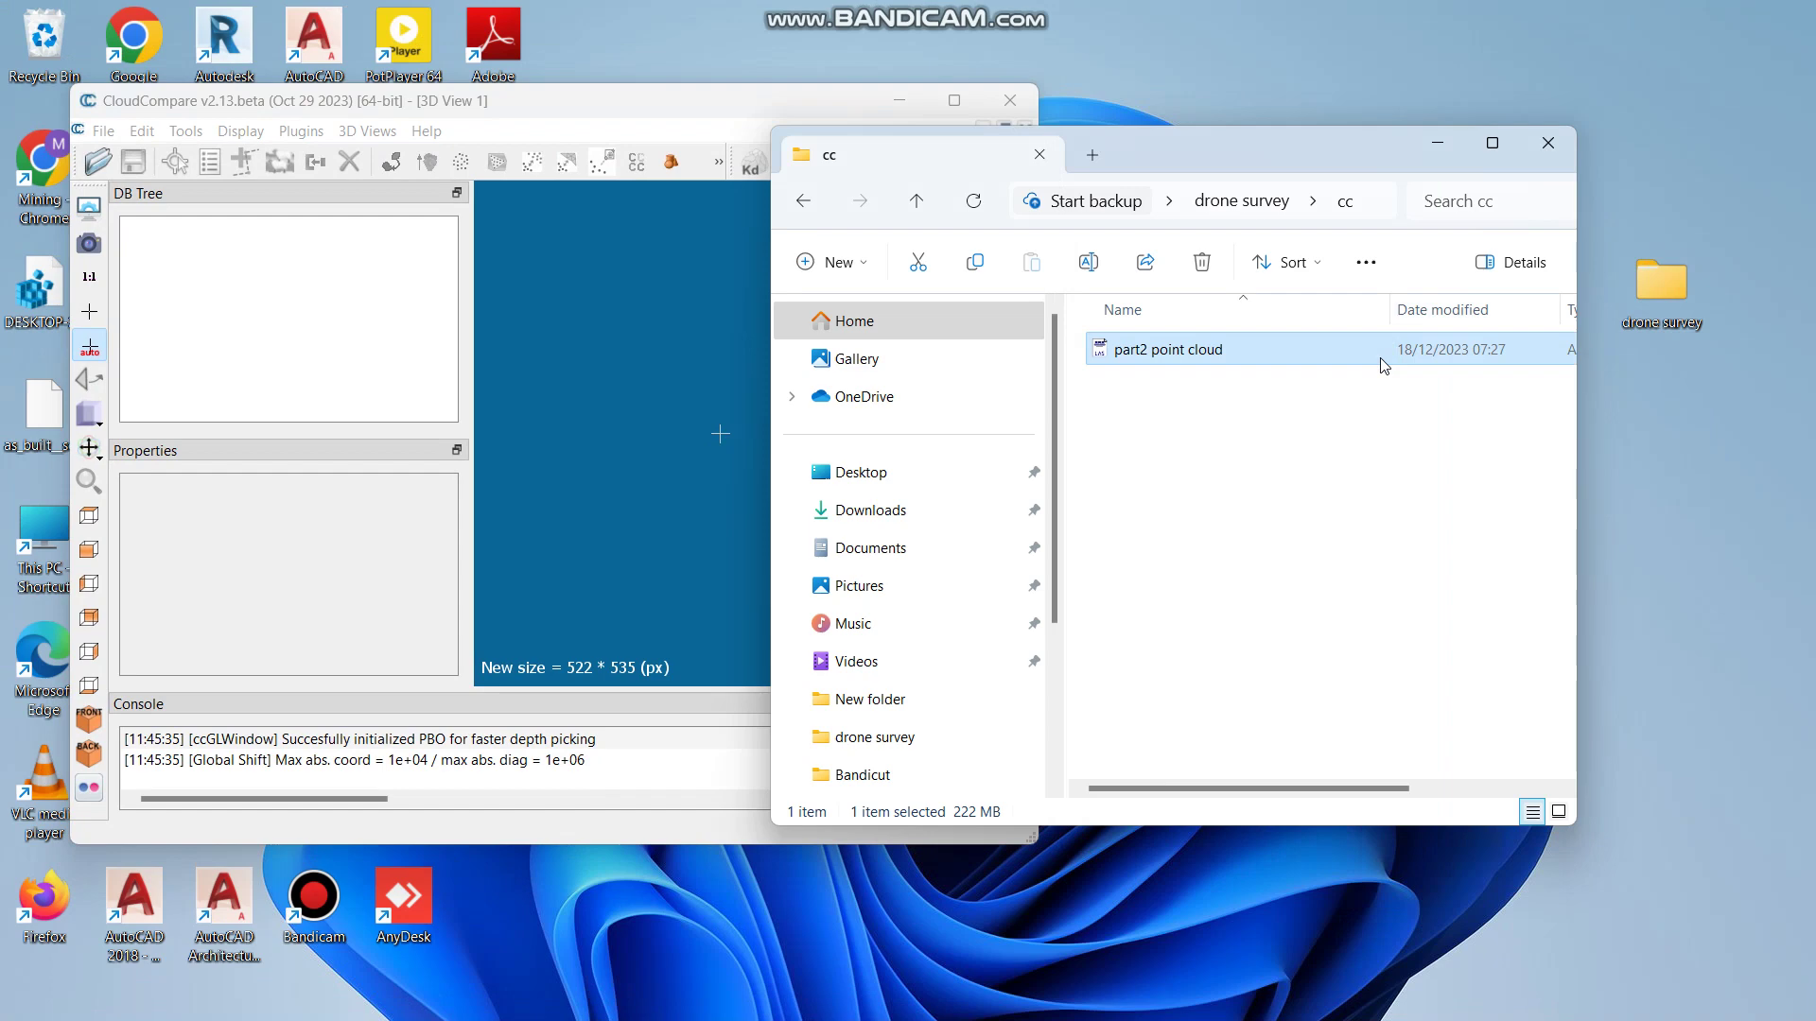
{"action": "left_click_drag", "start_coordinate": [1381, 361], "coordinate": [711, 388]}
{"action": "left_click_drag", "start_coordinate": [1237, 133], "coordinate": [1568, 126]}
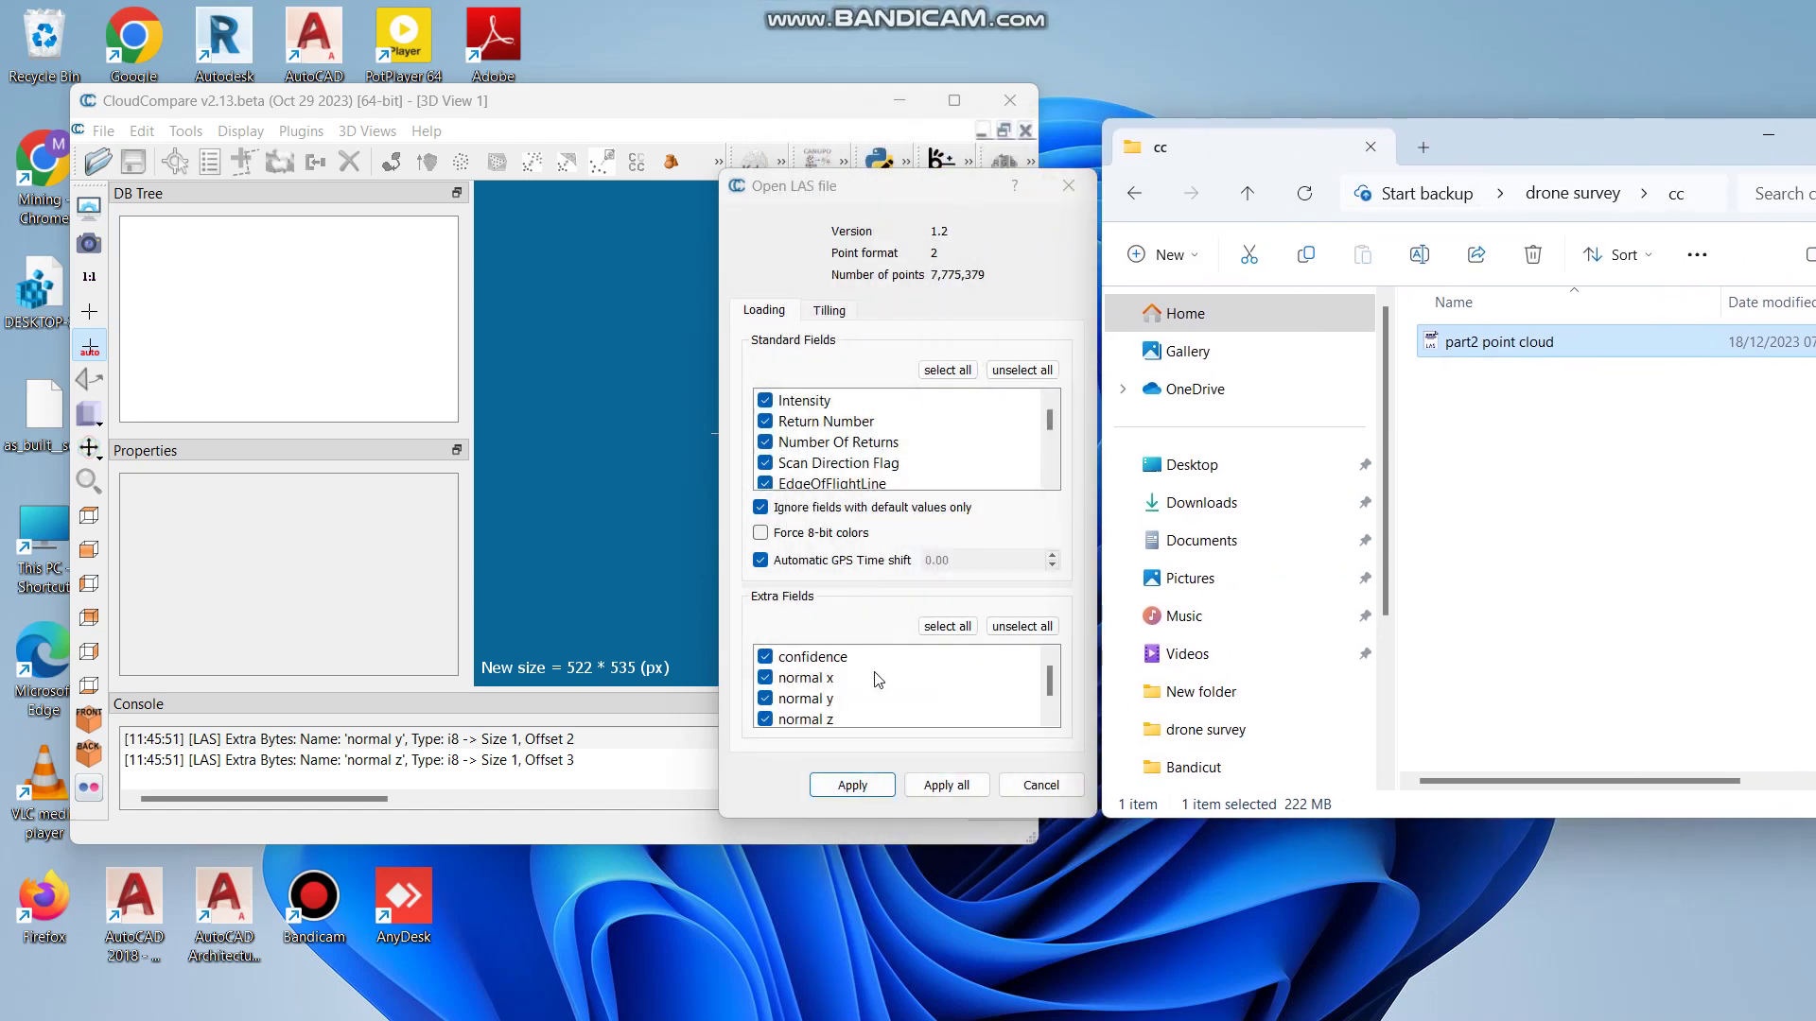
{"action": "left_click", "coordinate": [946, 785]}
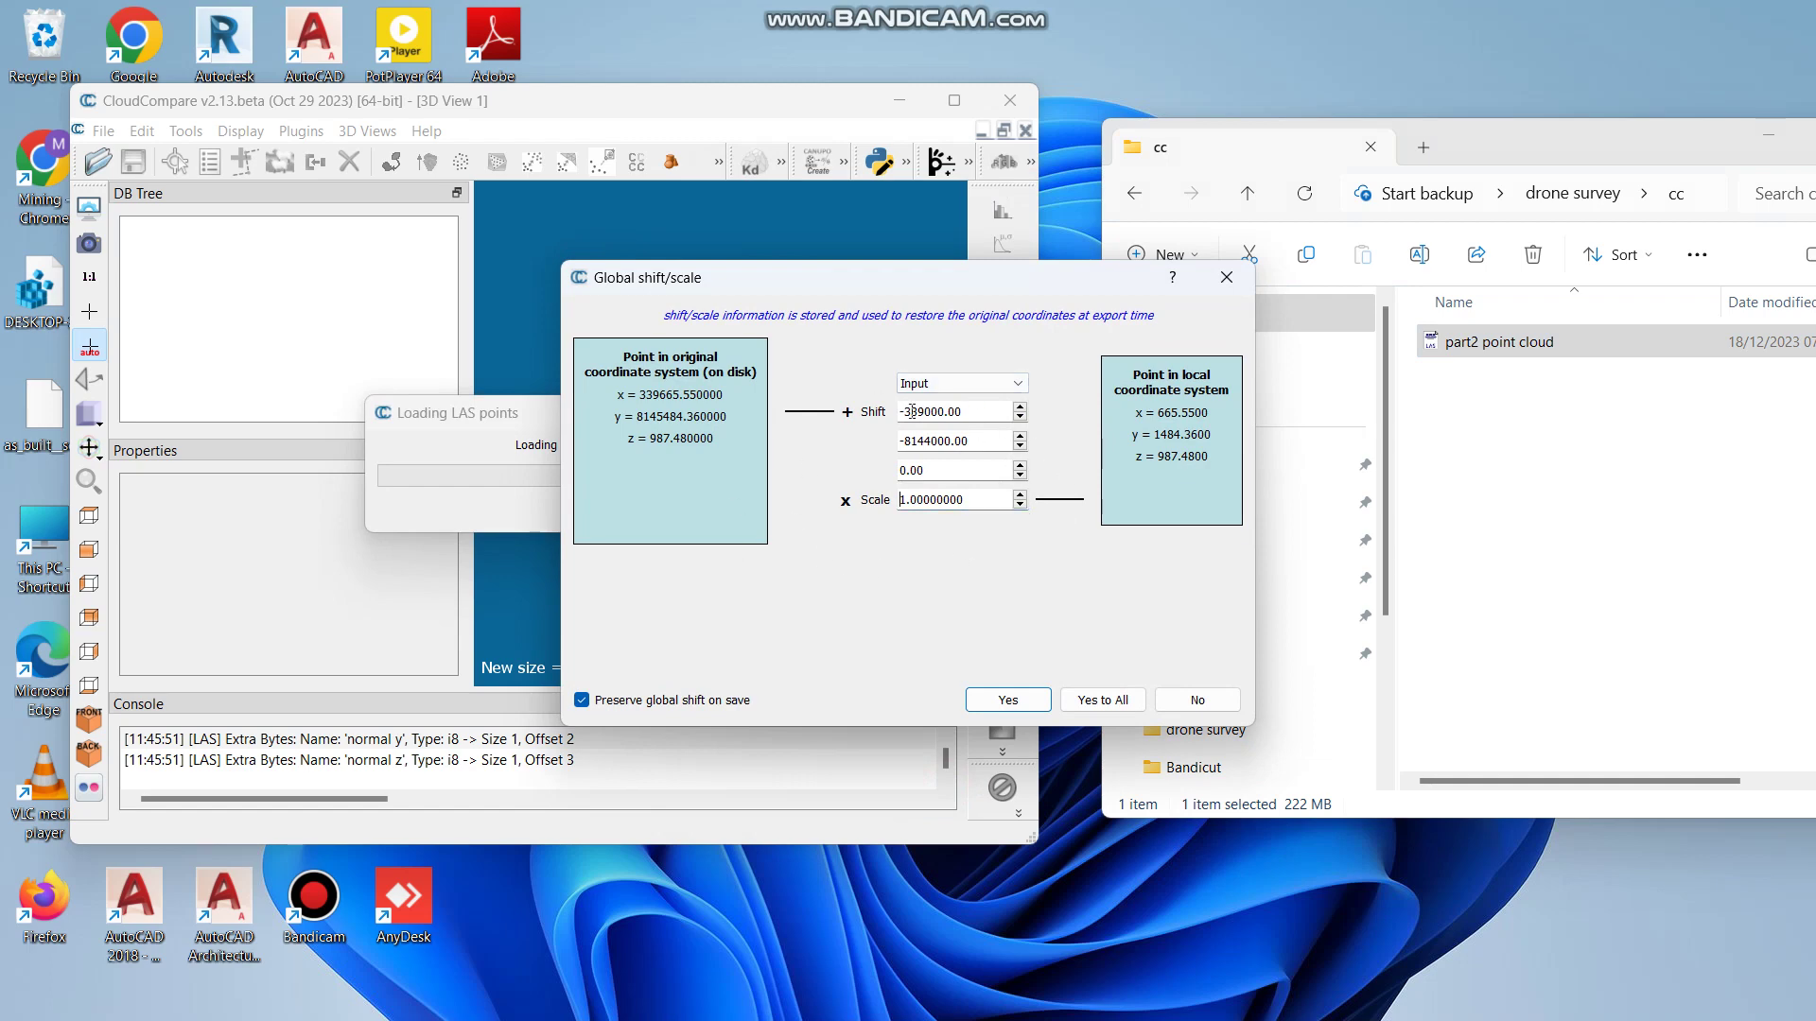
{"action": "left_click", "coordinate": [1097, 698]}
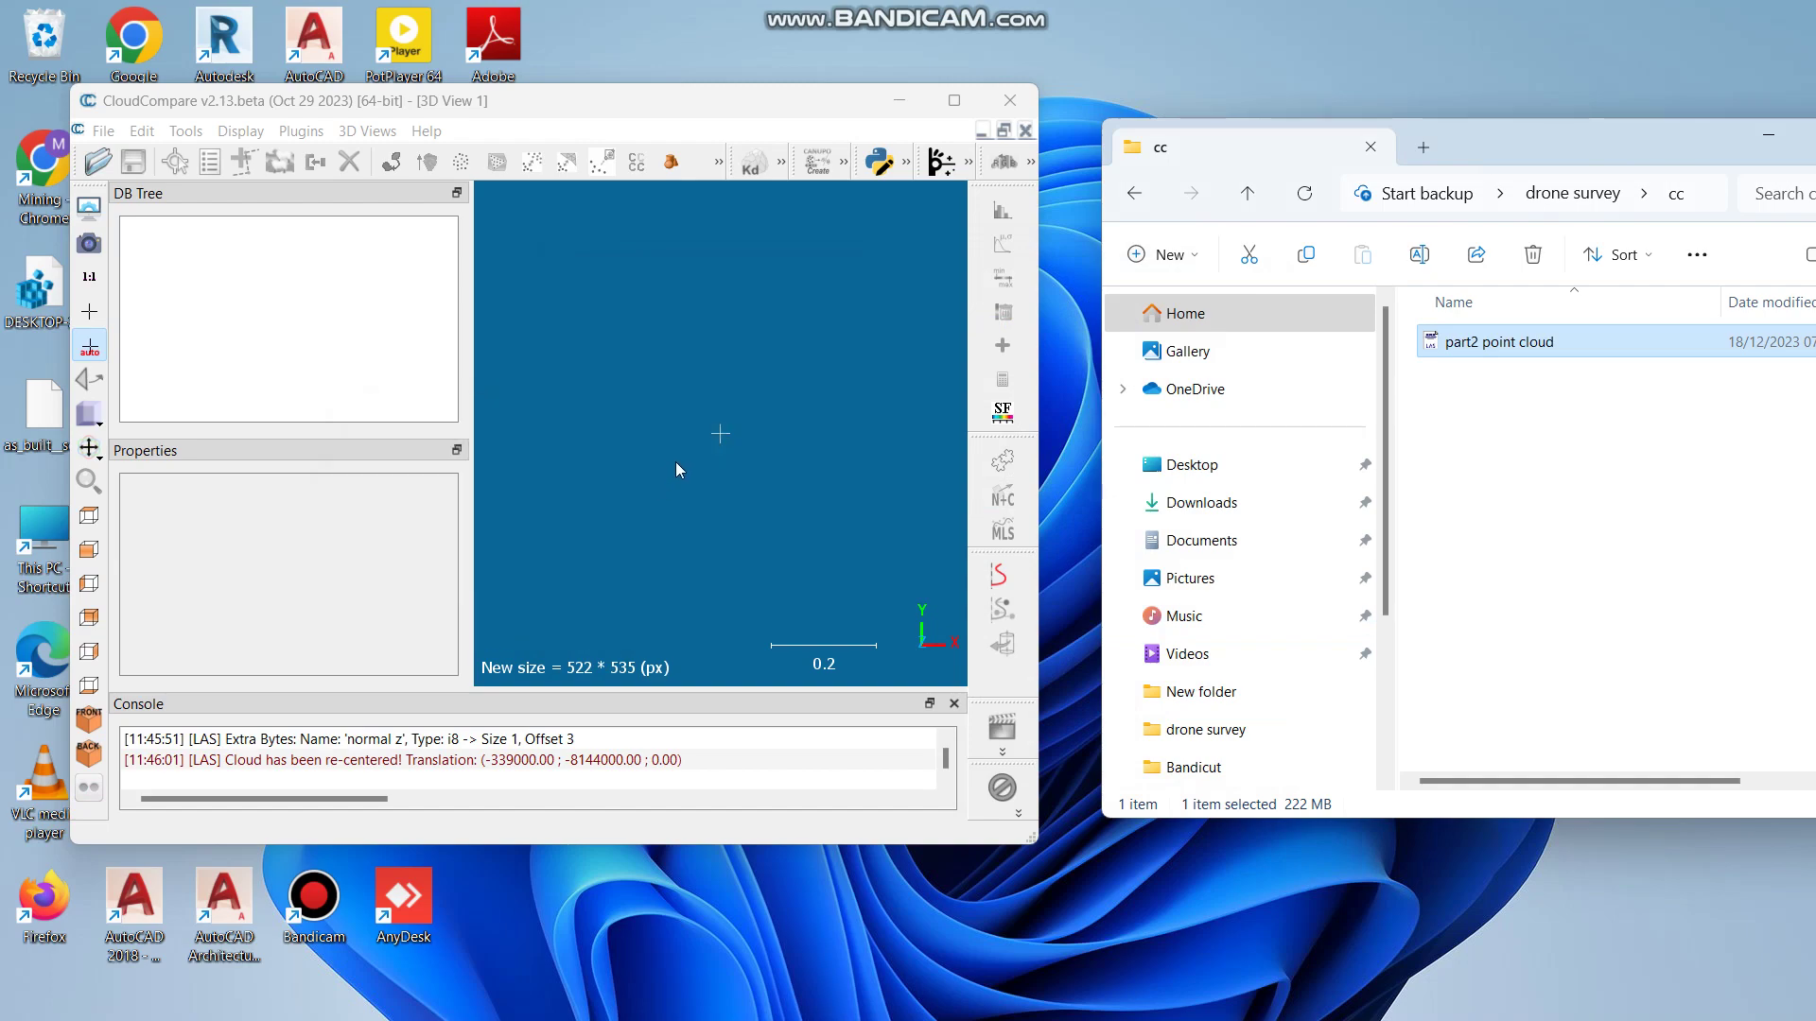
{"action": "left_click", "coordinate": [953, 100]}
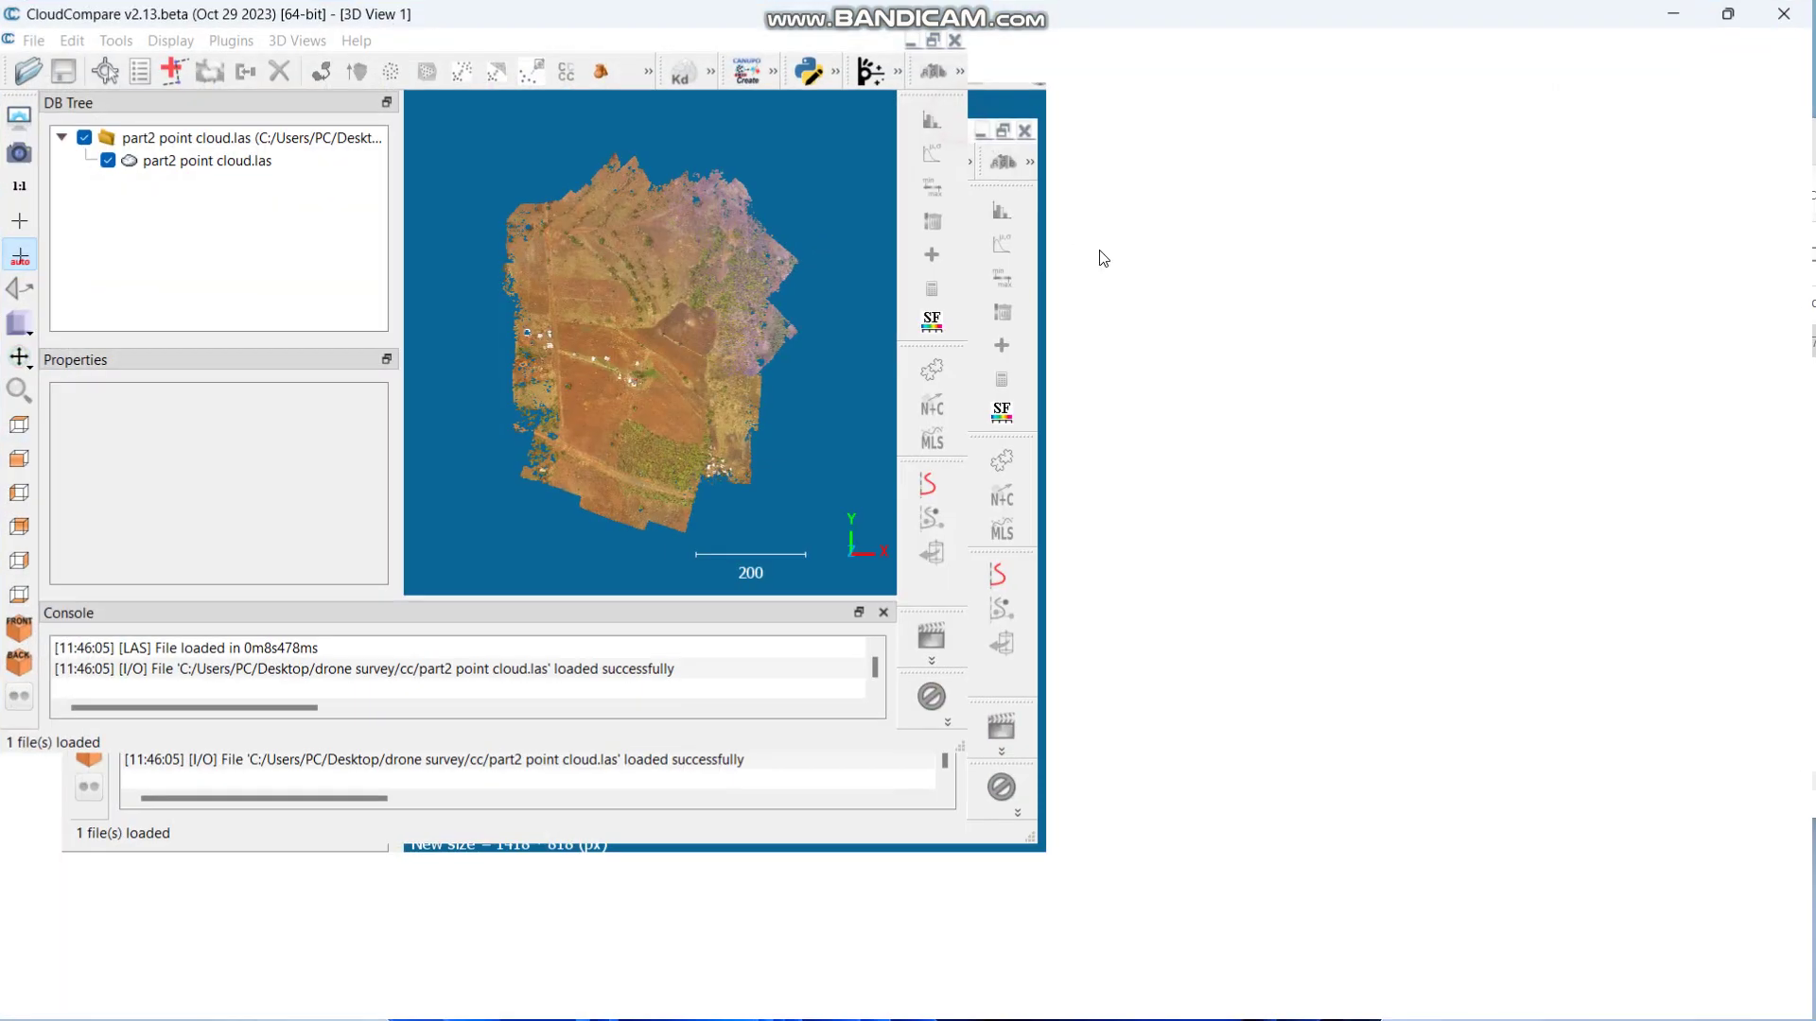
Step: Tilt and zoom the view, select part2 point cloud.las, and zoom out to see the whole cloud
{"action": "left_click_drag", "start_coordinate": [1001, 498], "coordinate": [1177, 321]}
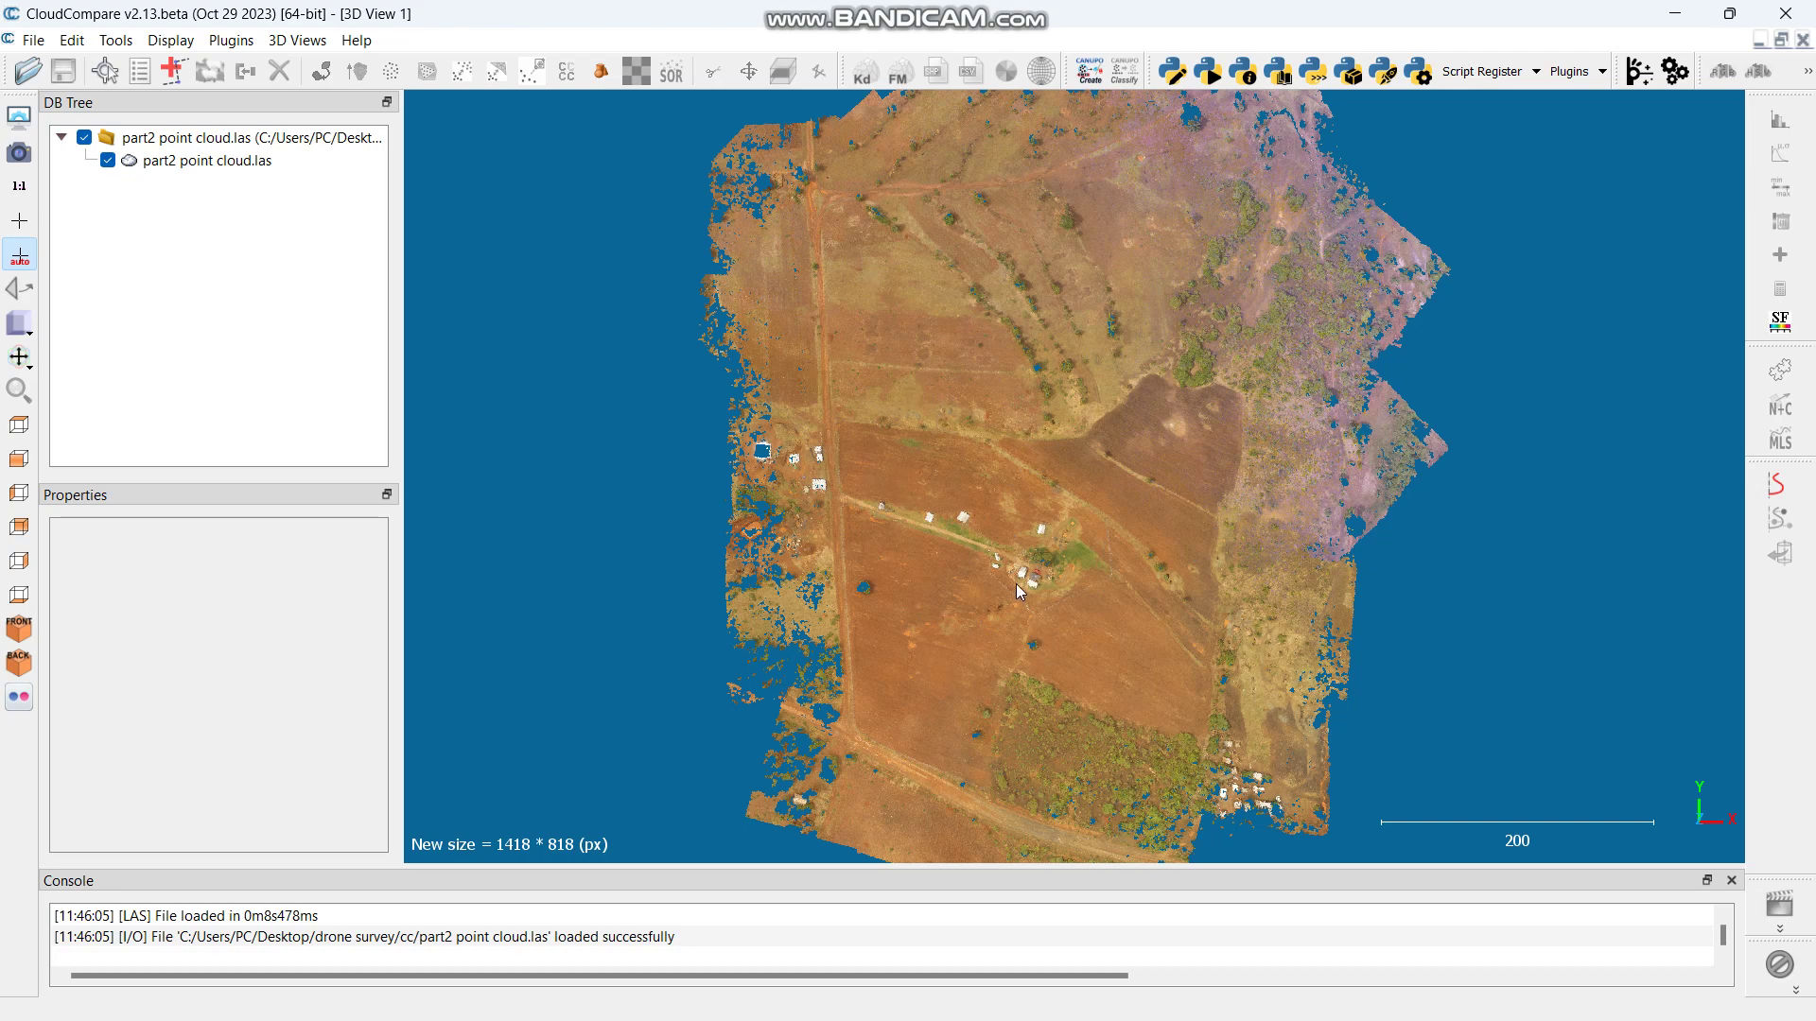
{"action": "scroll", "coordinate": [980, 587], "scroll_direction": "up", "scroll_amount": 3}
{"action": "scroll", "coordinate": [982, 592], "scroll_direction": "up", "scroll_amount": 1}
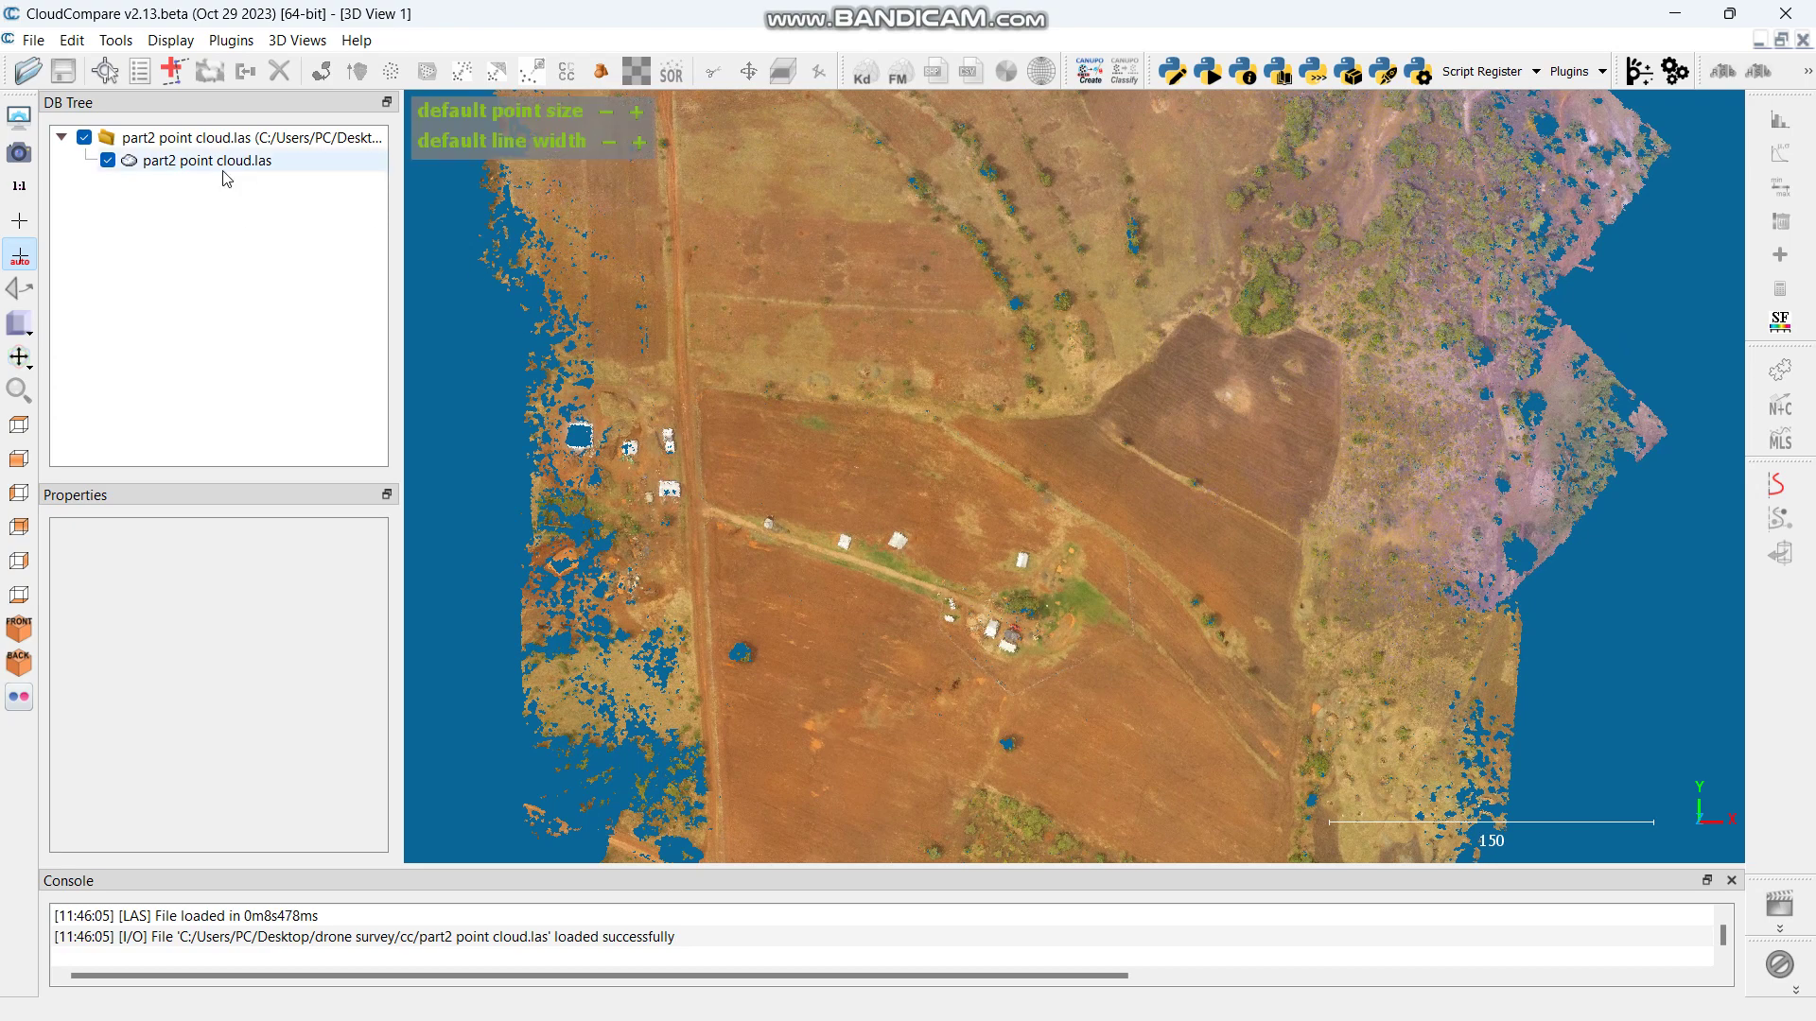
{"action": "scroll", "coordinate": [796, 367], "scroll_direction": "down", "scroll_amount": 3}
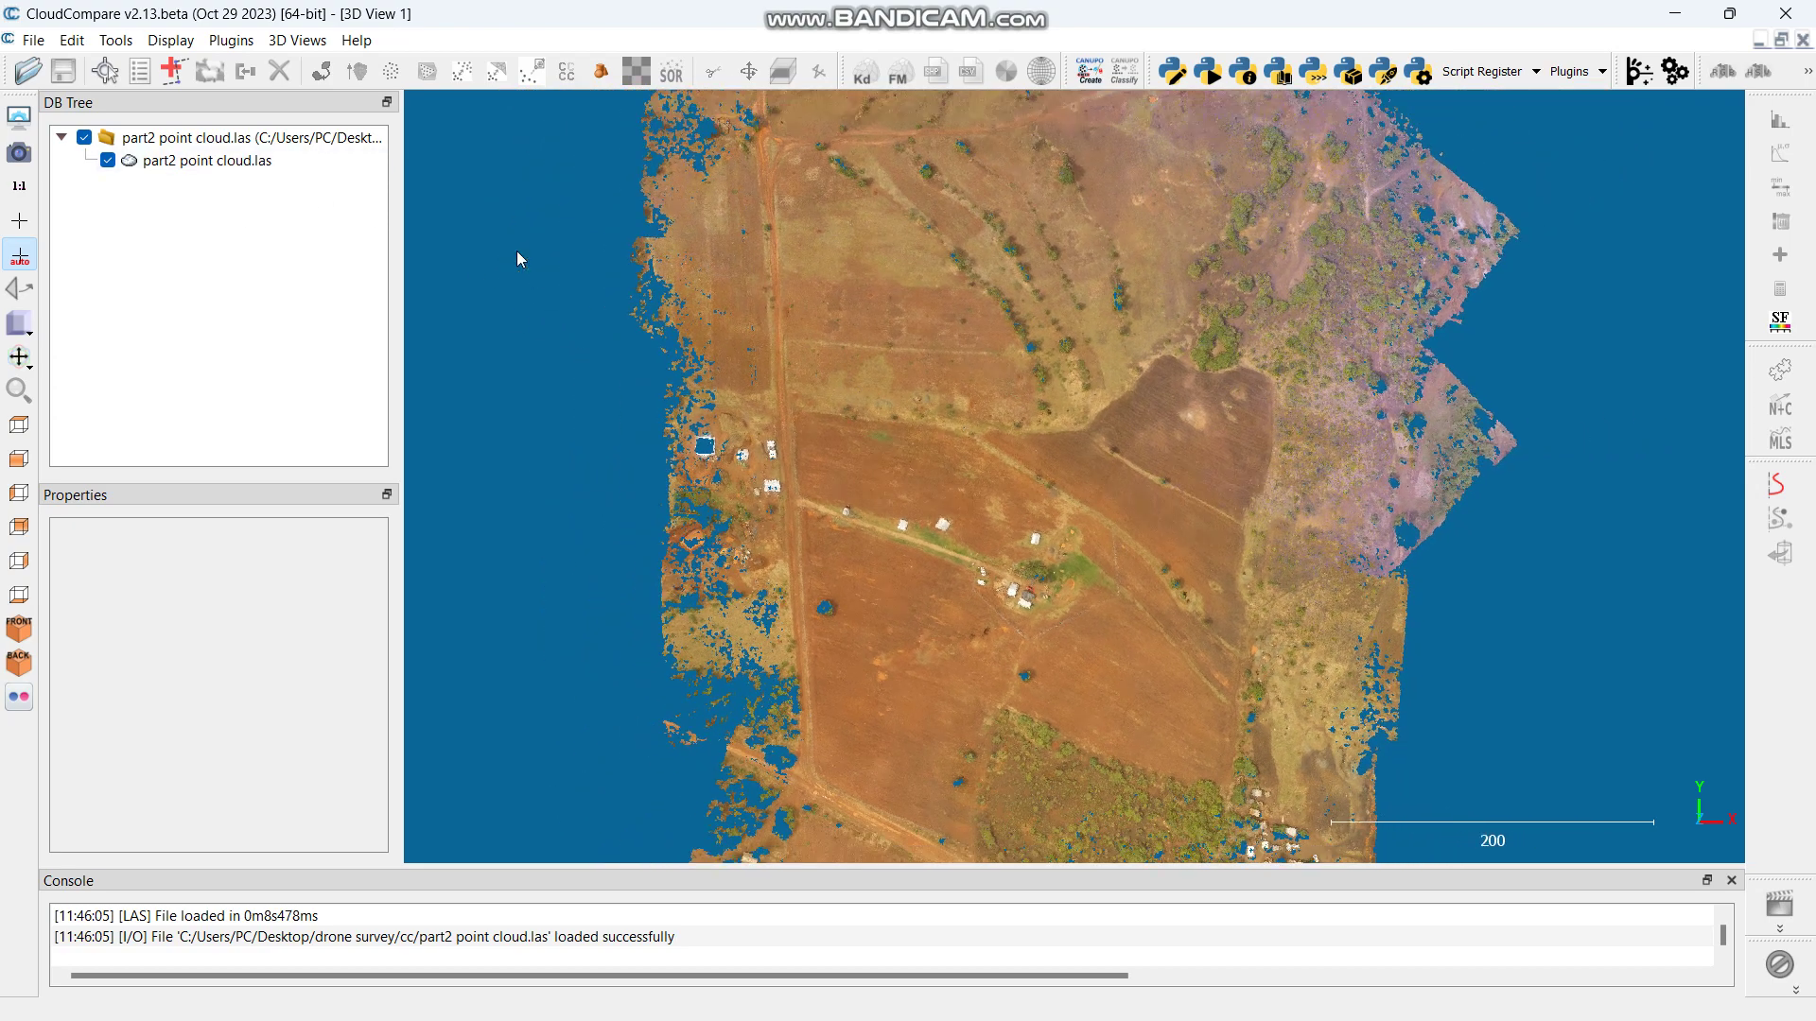
{"action": "left_click", "coordinate": [198, 163]}
{"action": "scroll", "coordinate": [737, 419], "scroll_direction": "down", "scroll_amount": 3}
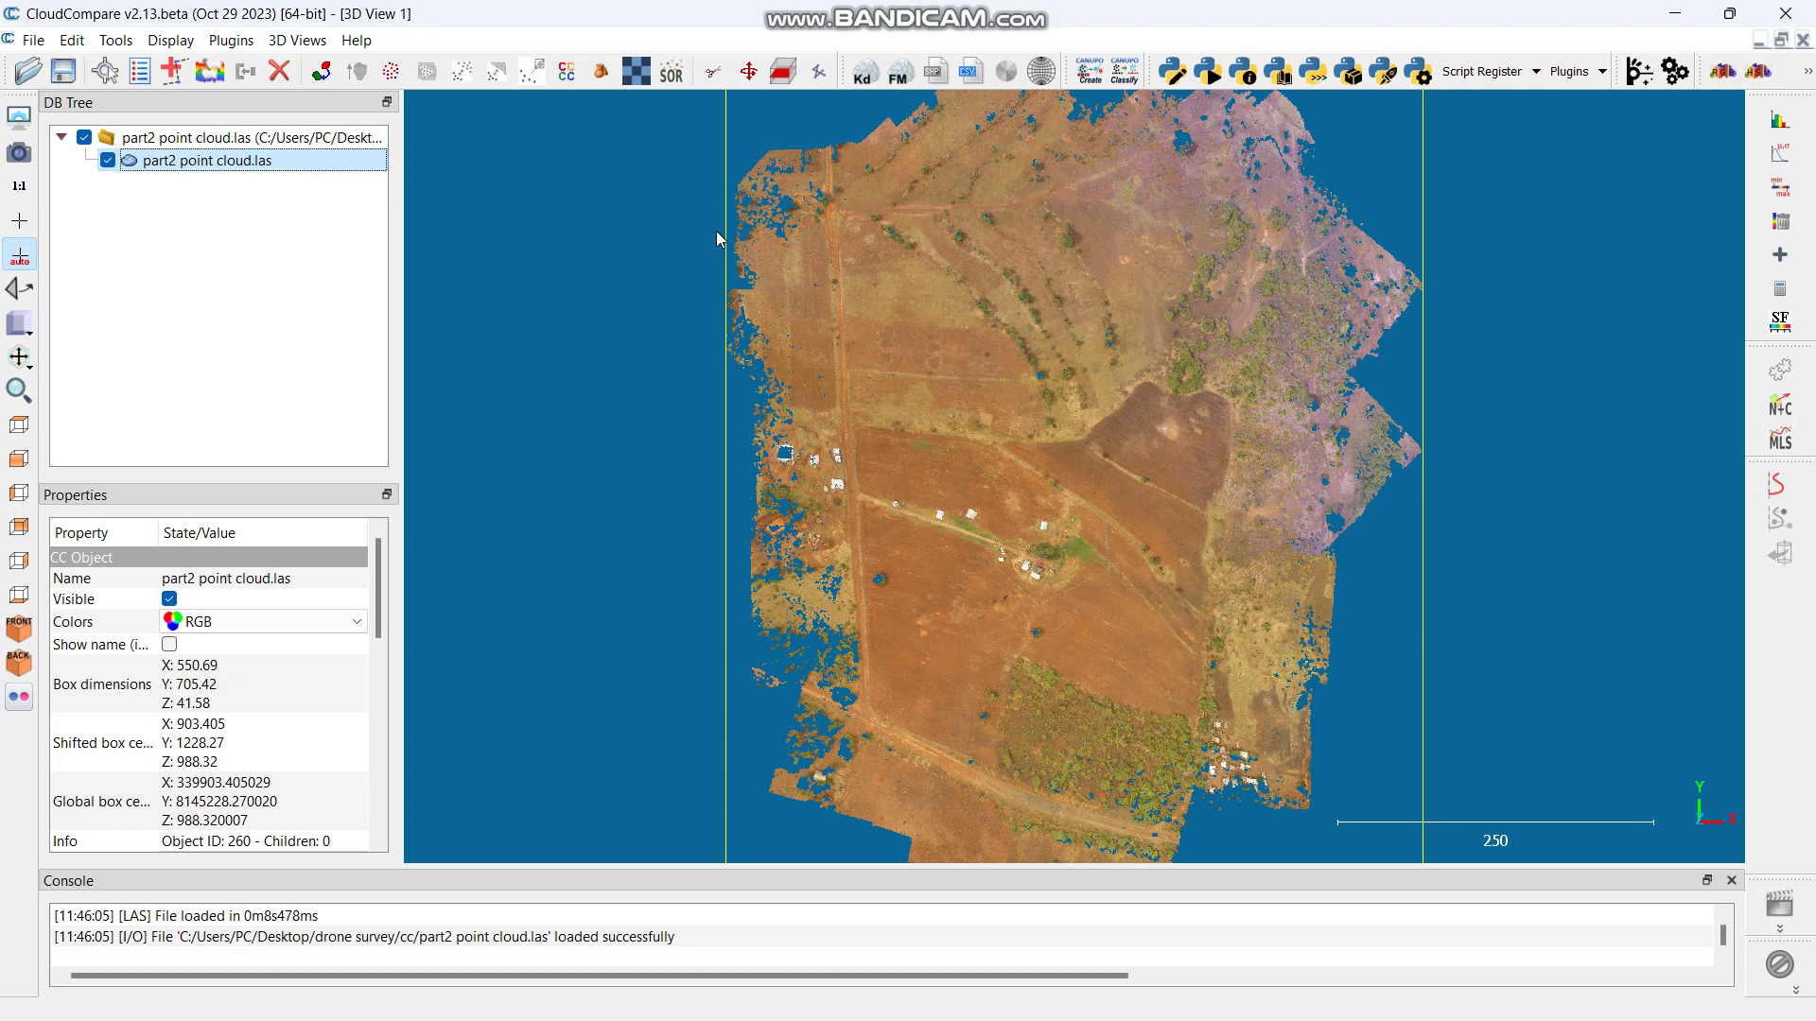
{"action": "scroll", "coordinate": [772, 271], "scroll_direction": "down", "scroll_amount": 3}
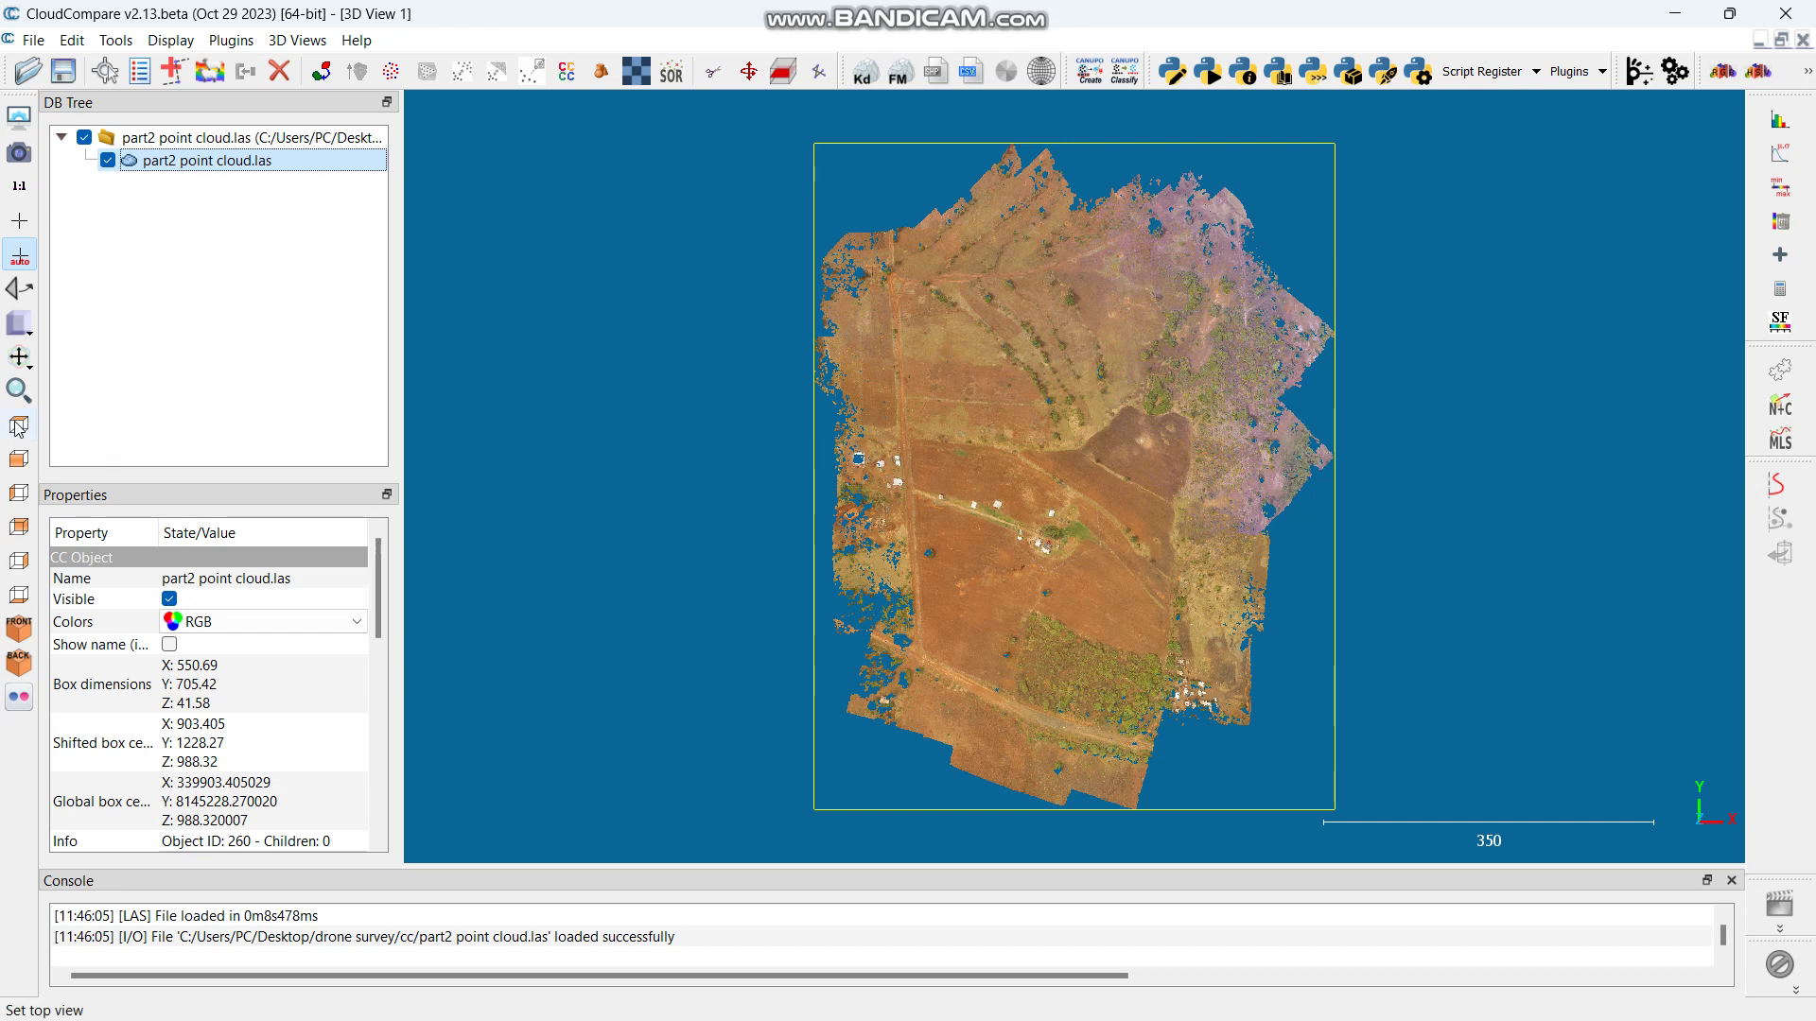
{"action": "left_click", "coordinate": [25, 468]}
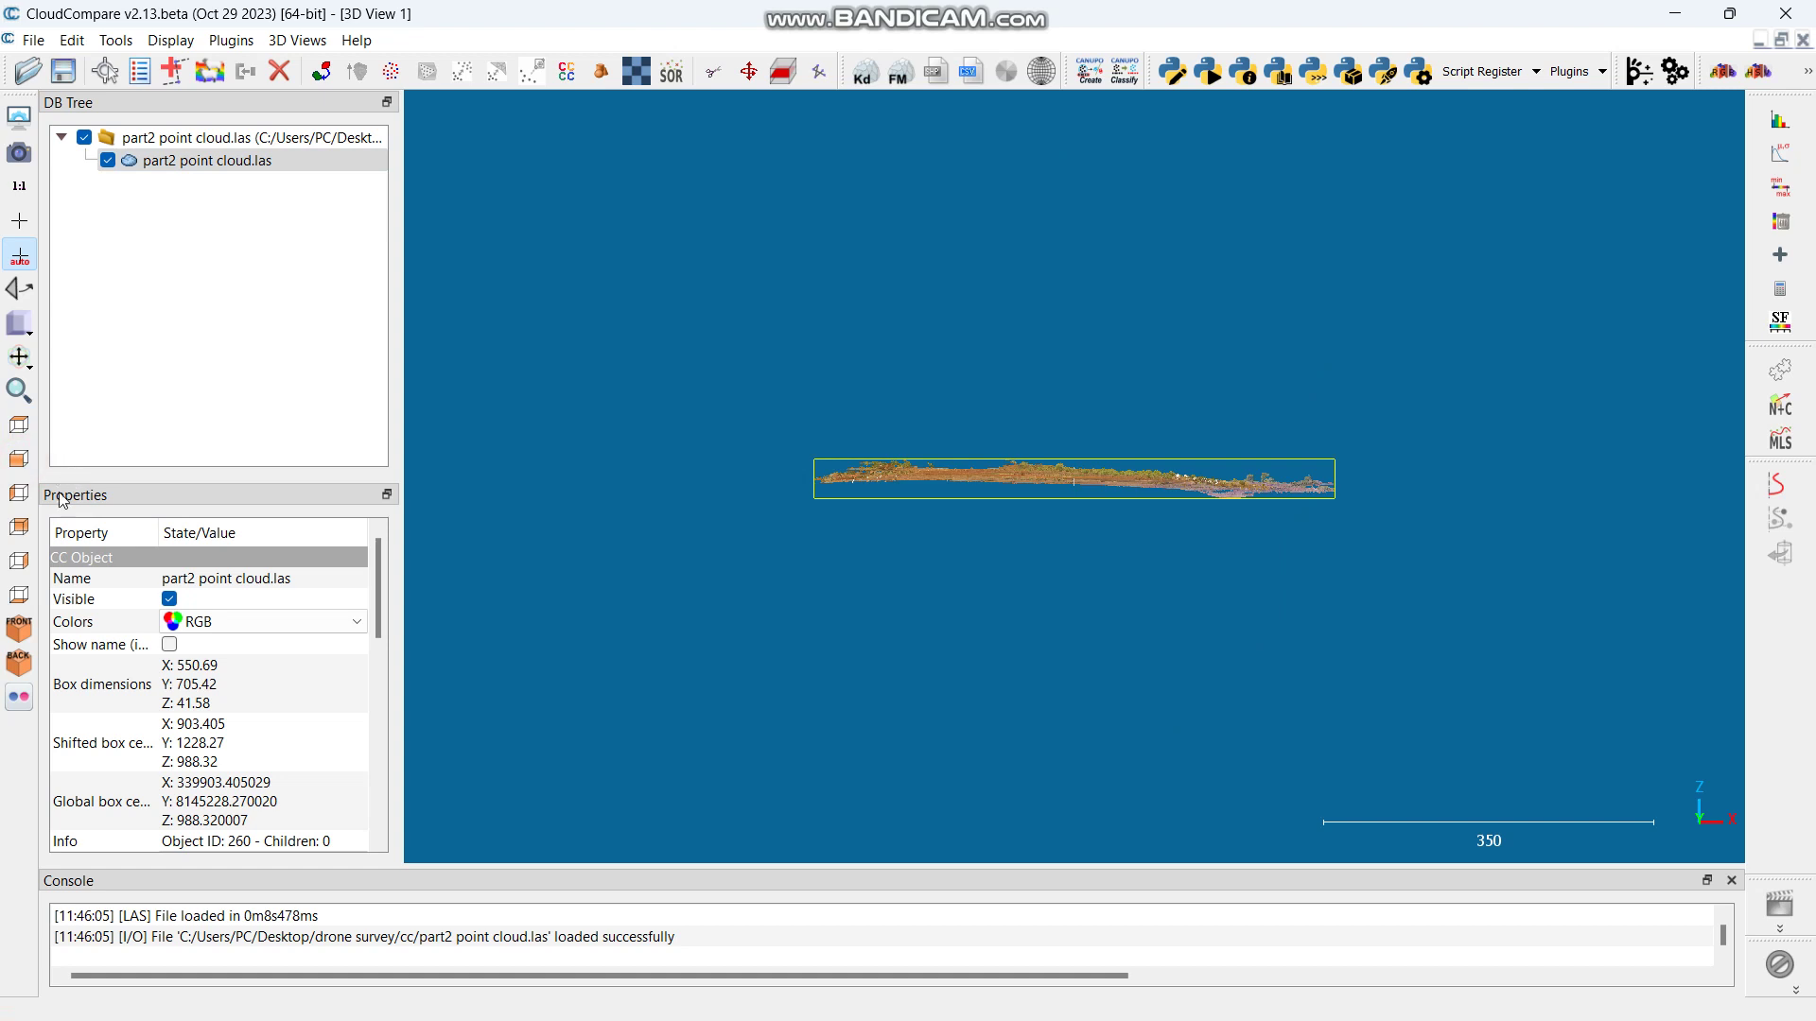
{"action": "left_click", "coordinate": [25, 494]}
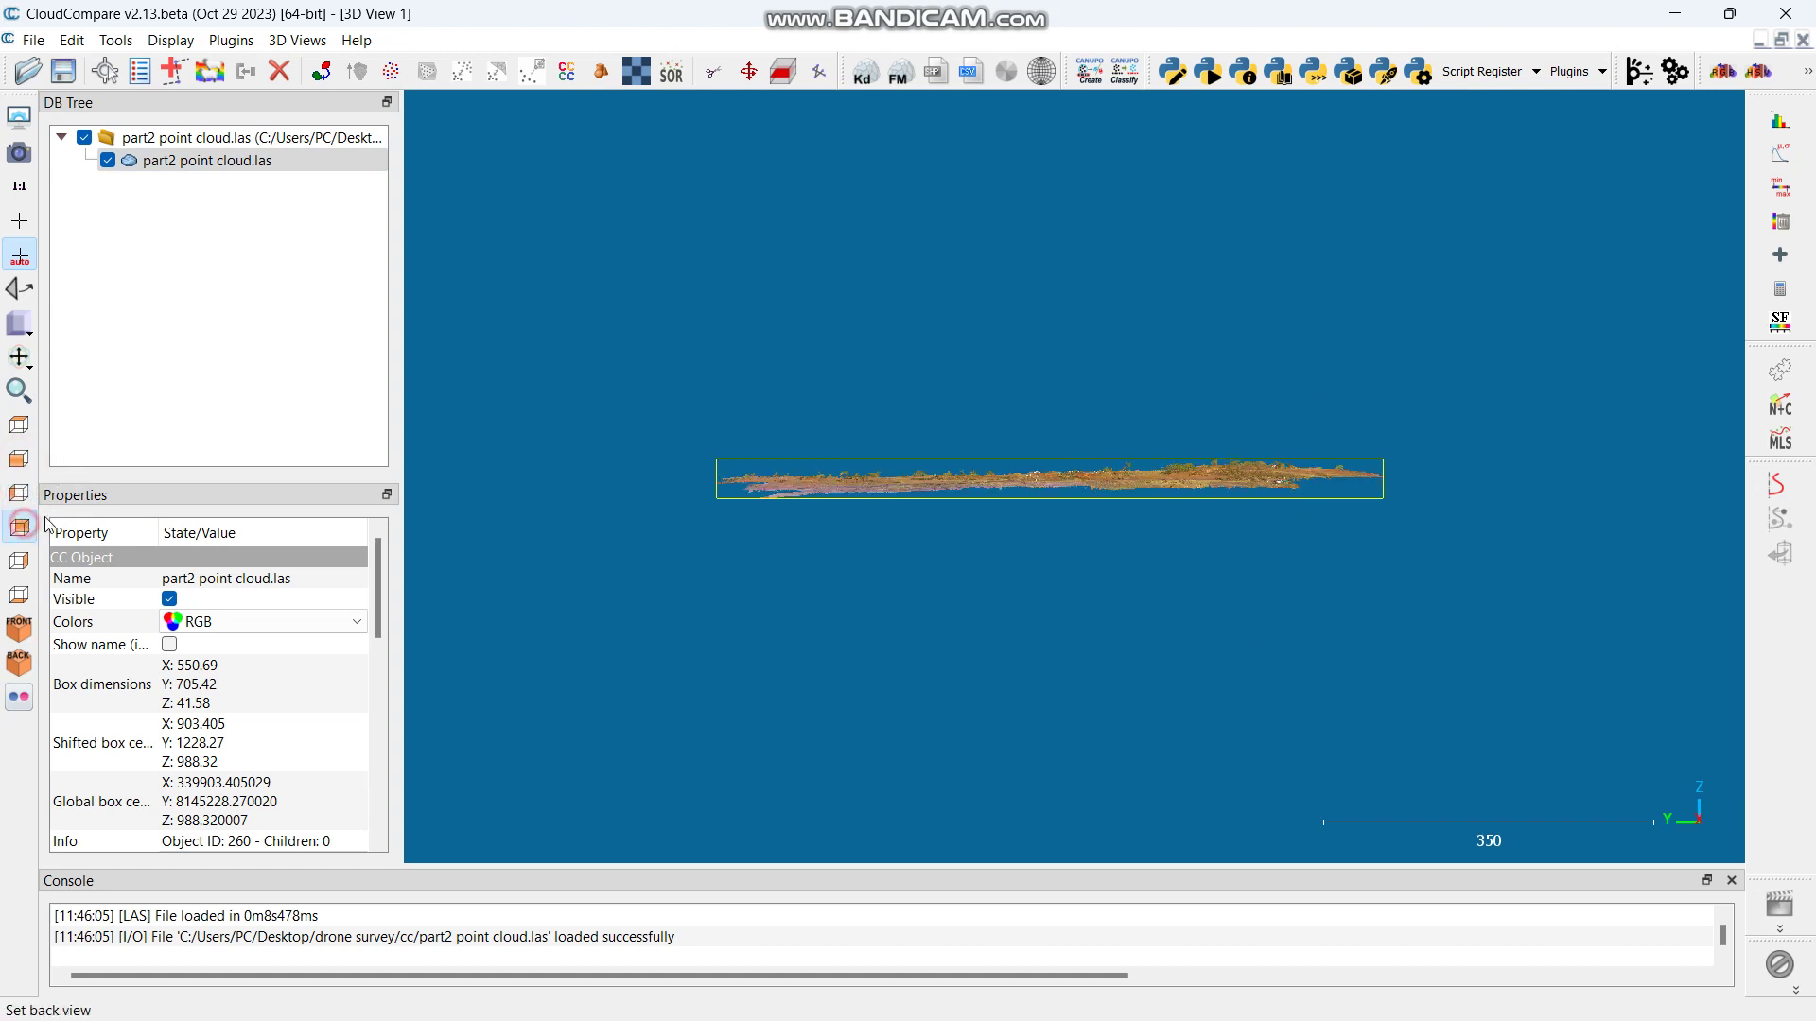
{"action": "left_click", "coordinate": [20, 527]}
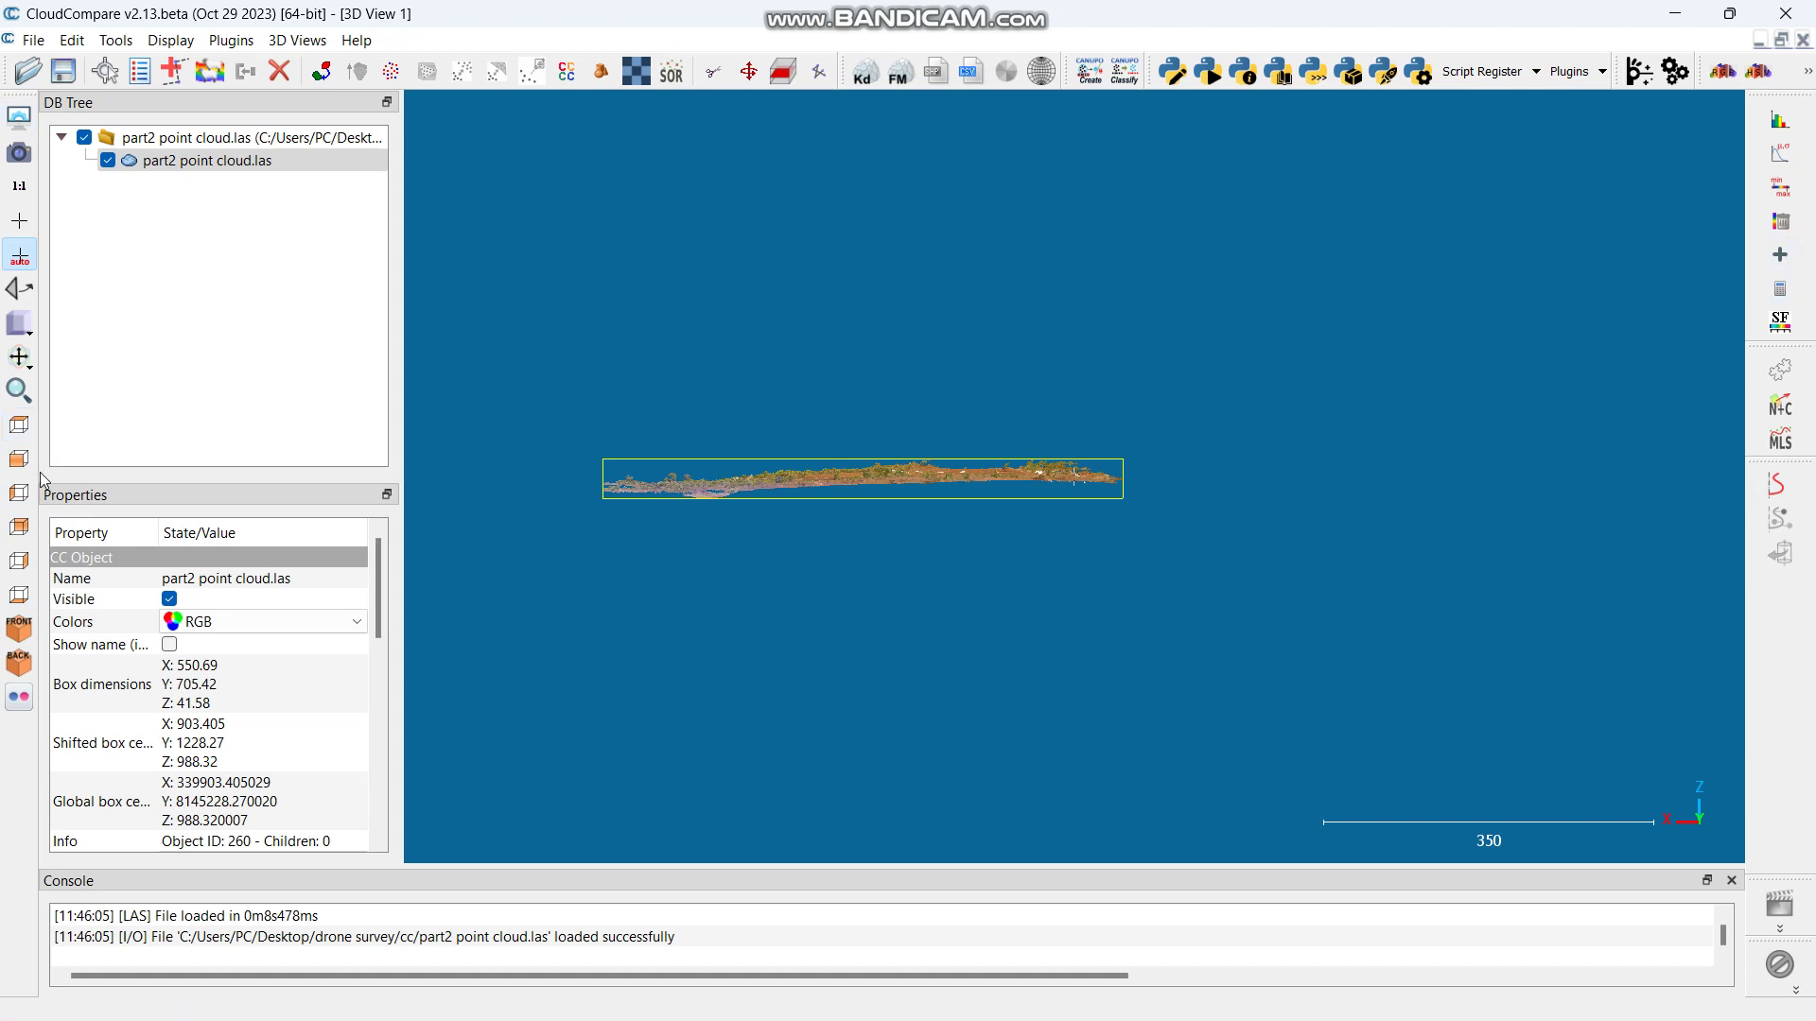
{"action": "left_click", "coordinate": [21, 426]}
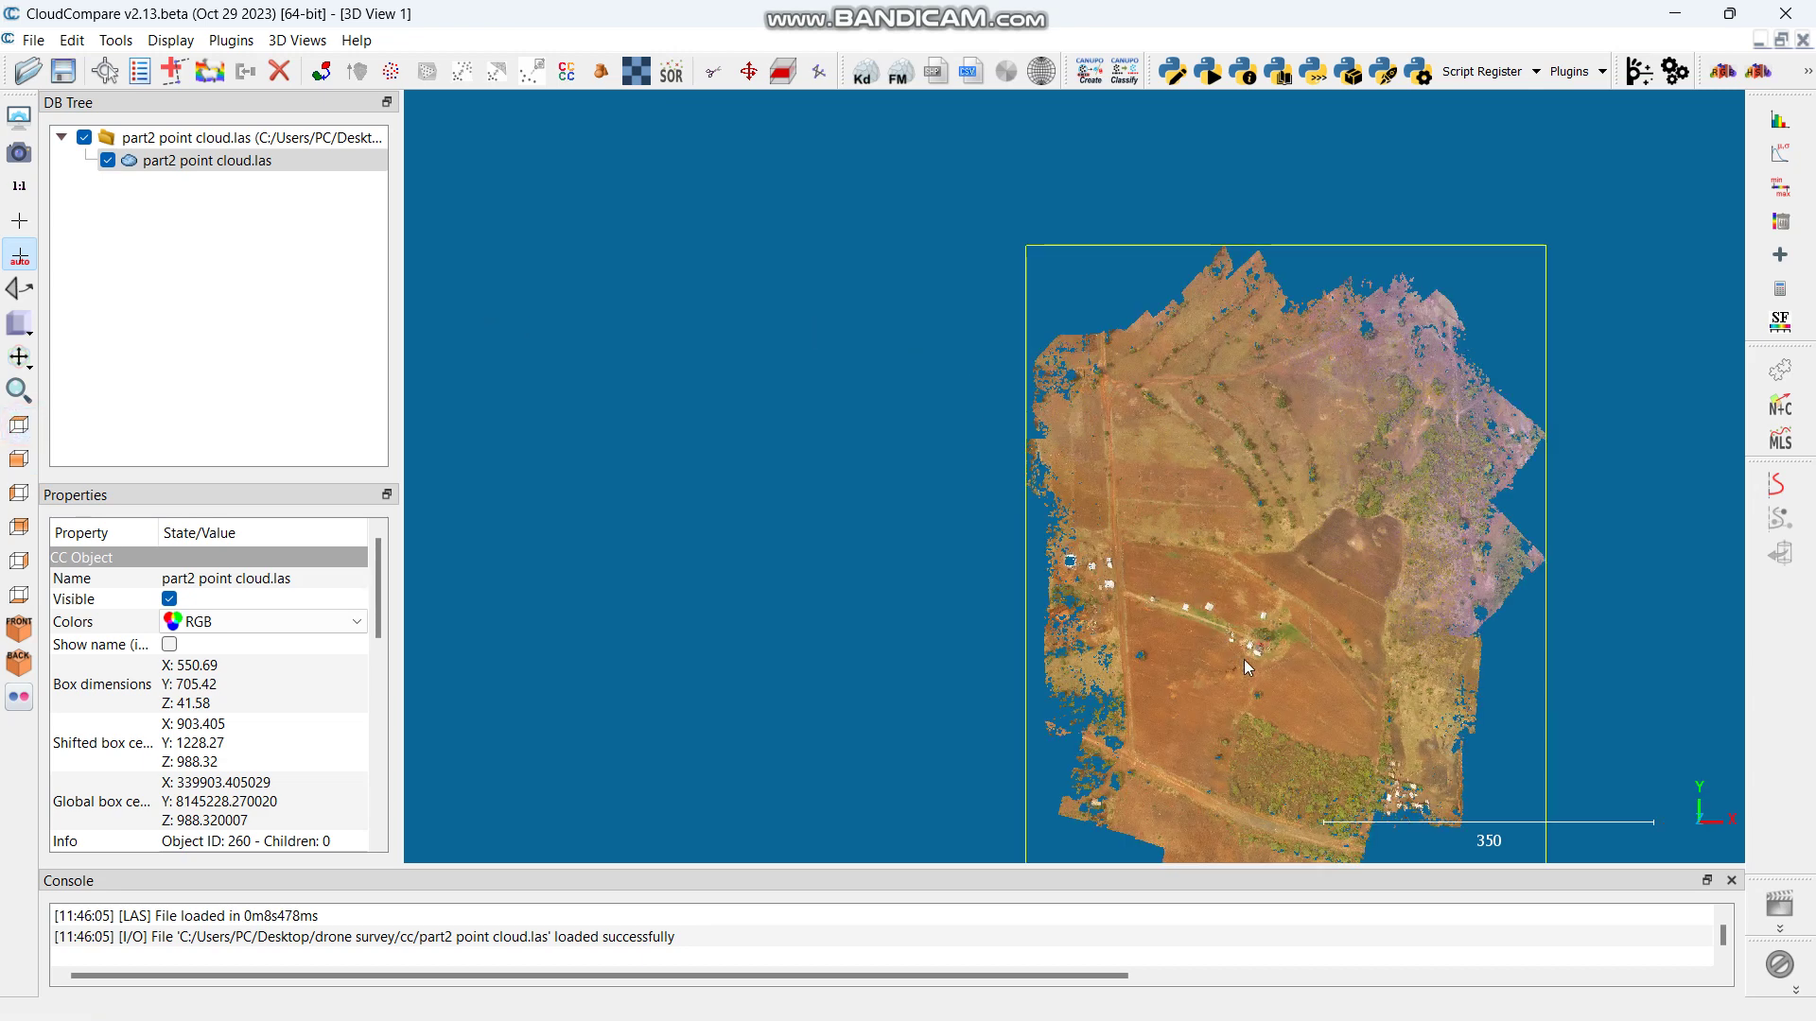
{"action": "scroll", "coordinate": [1288, 603], "scroll_direction": "up", "scroll_amount": 2}
{"action": "right_click_drag", "start_coordinate": [1269, 609], "coordinate": [1056, 594]}
{"action": "scroll", "coordinate": [985, 565], "scroll_direction": "up", "scroll_amount": 1}
{"action": "scroll", "coordinate": [986, 566], "scroll_direction": "up", "scroll_amount": 1}
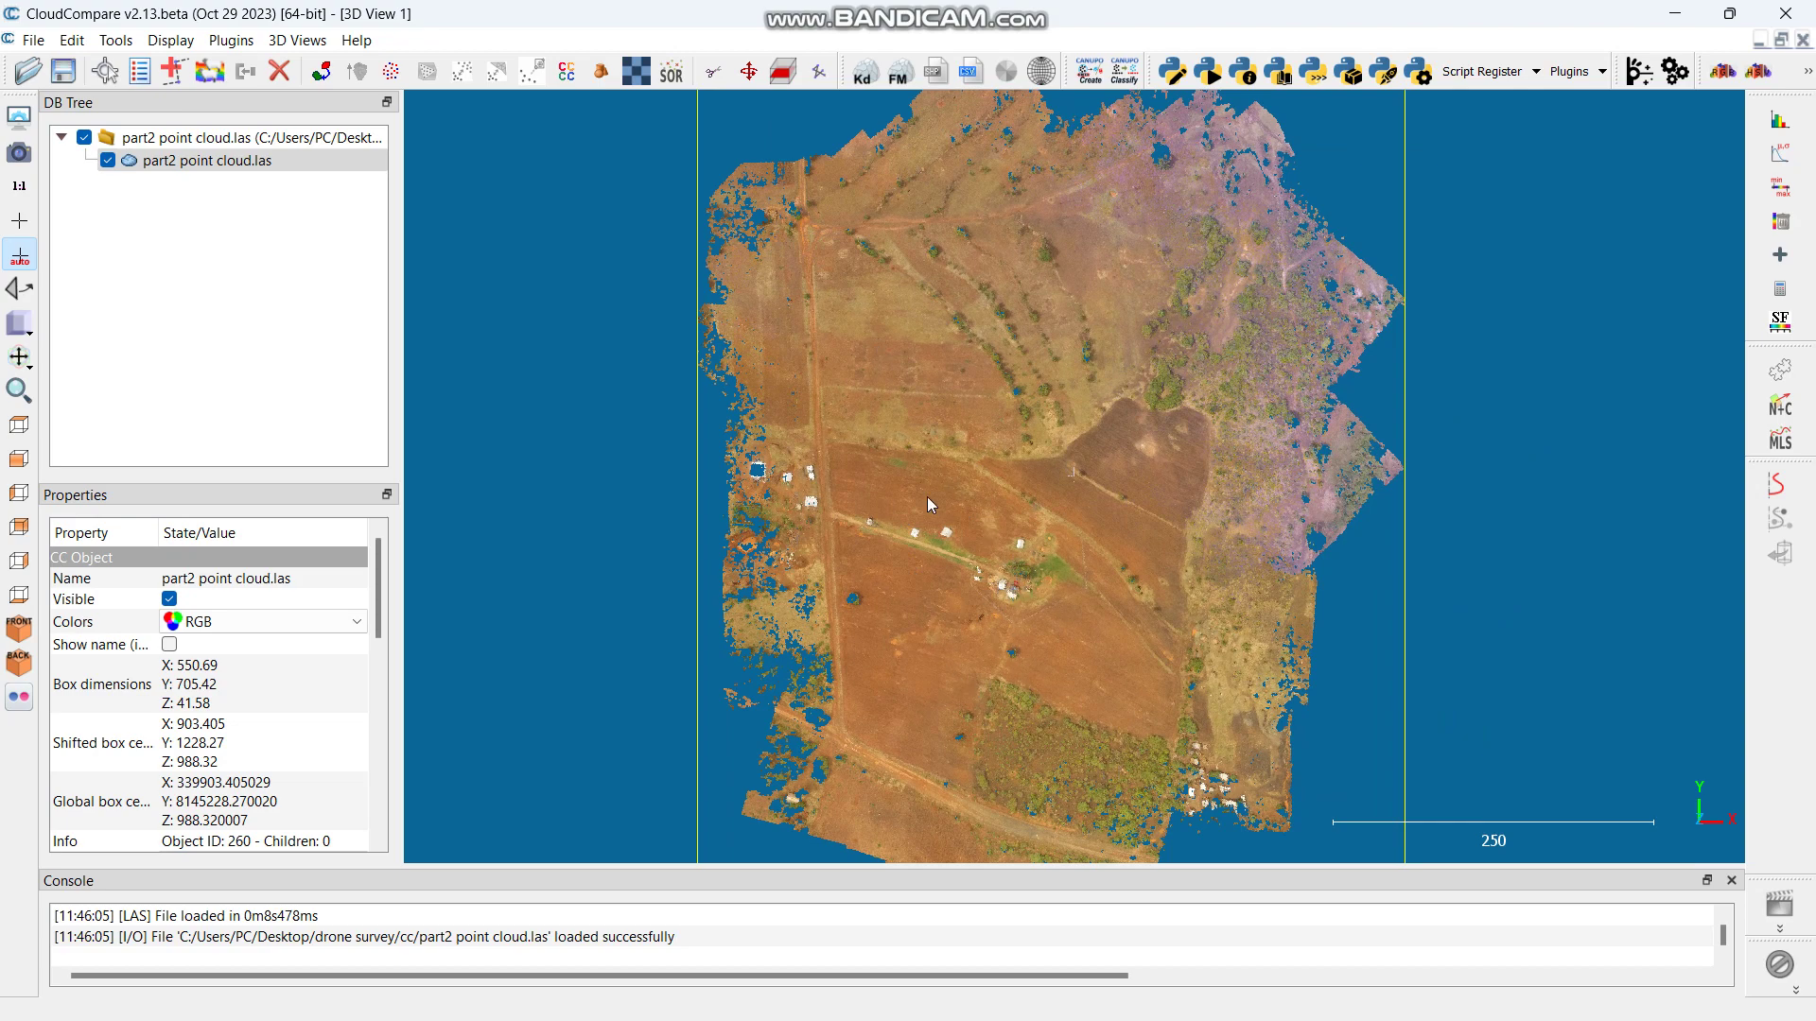
{"action": "left_click", "coordinate": [242, 165]}
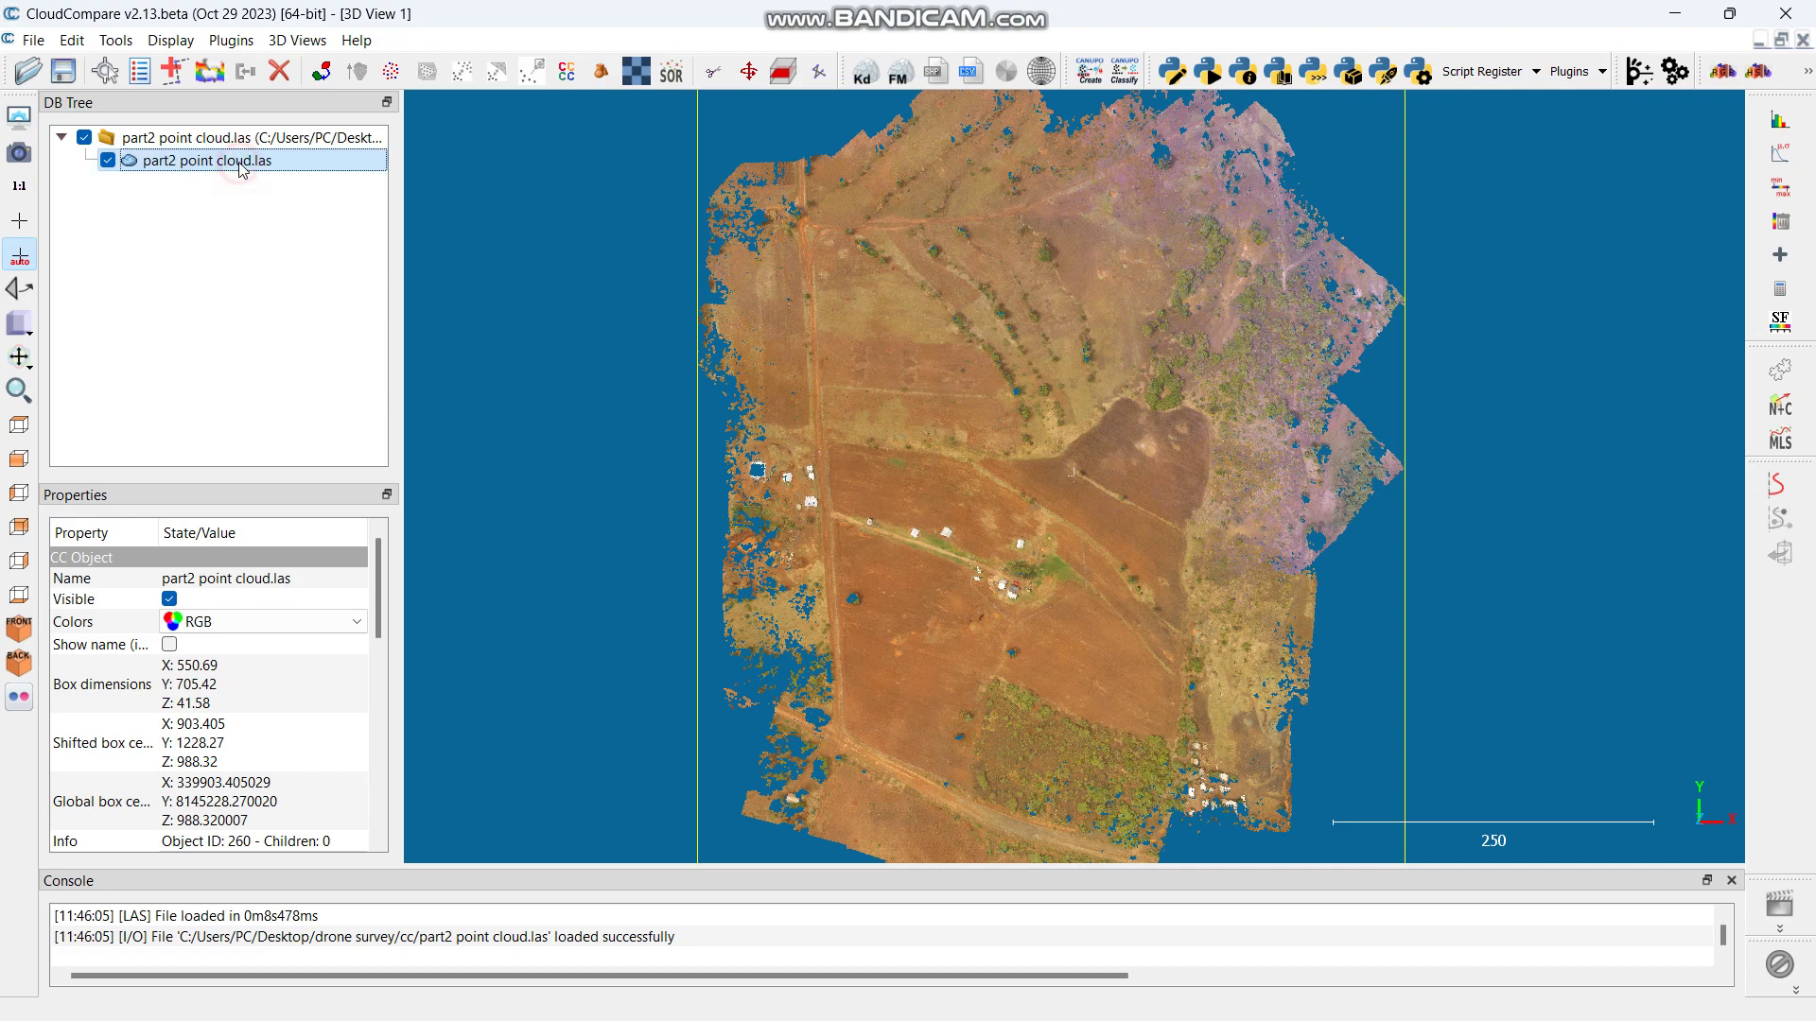
Step: Run the CSF ground filter with the Relief scene and slope processing enabled
{"action": "left_click", "coordinate": [231, 40]}
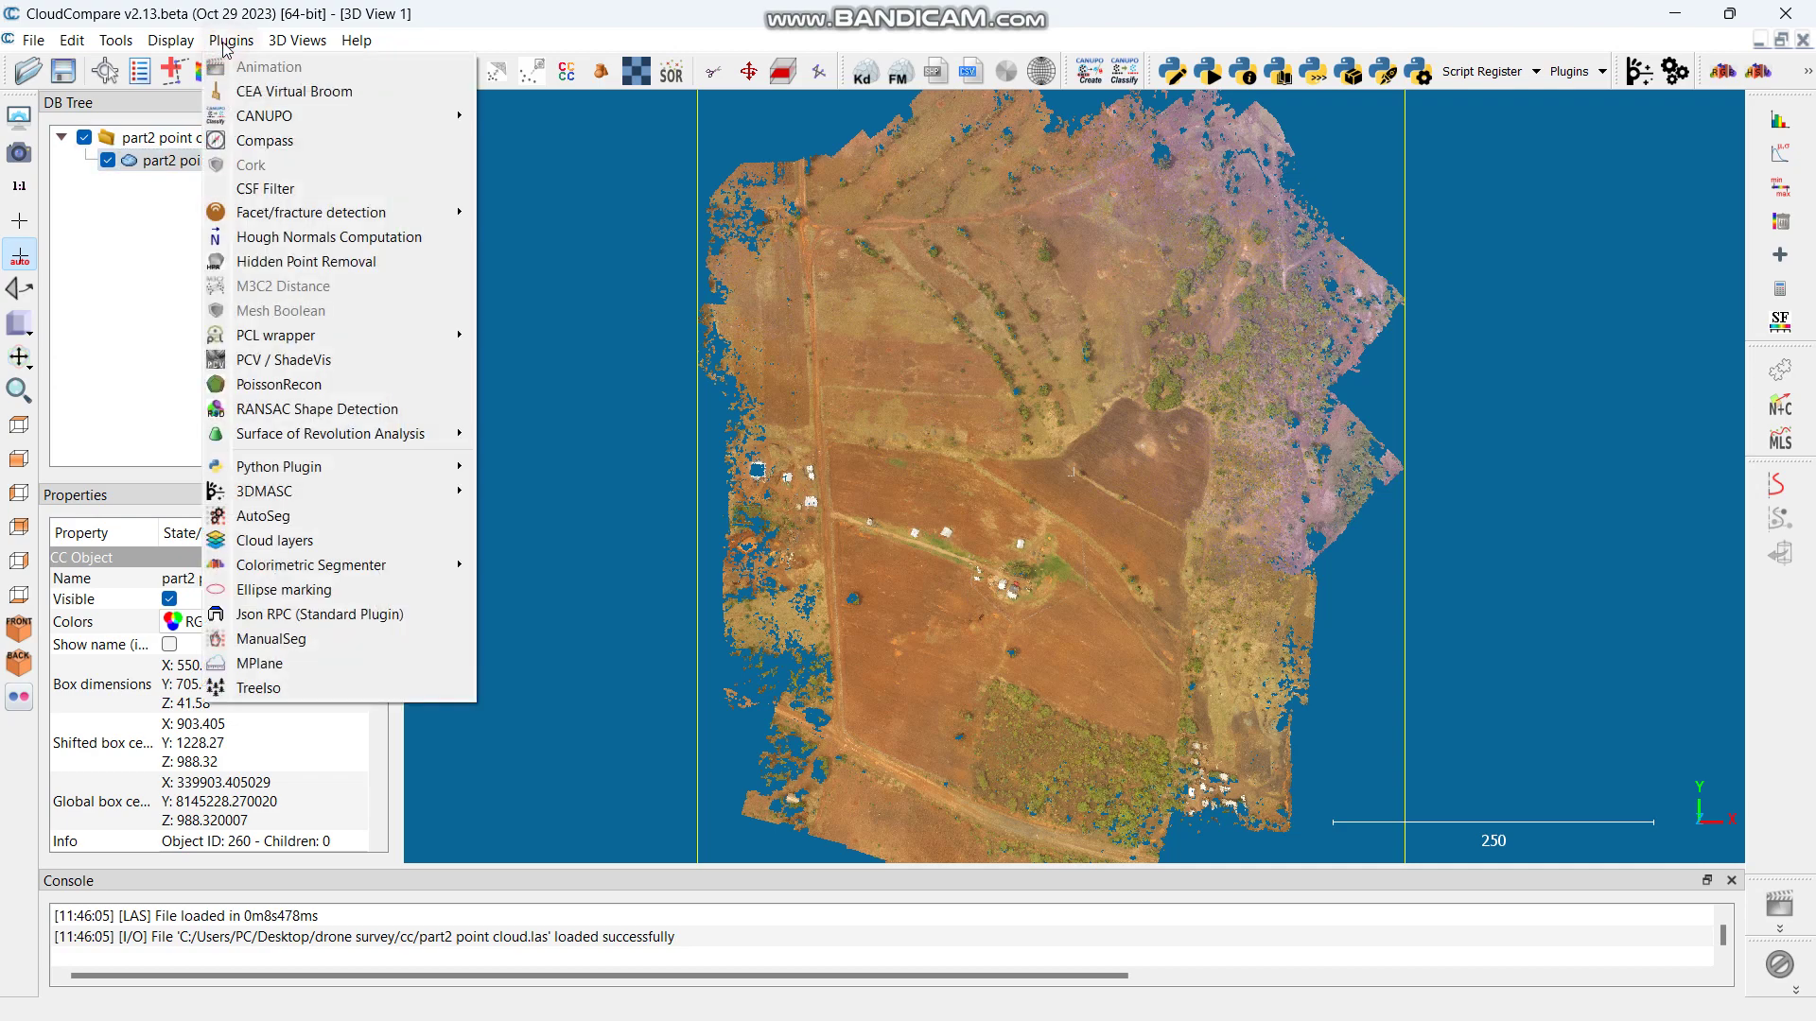
{"action": "left_click", "coordinate": [282, 191]}
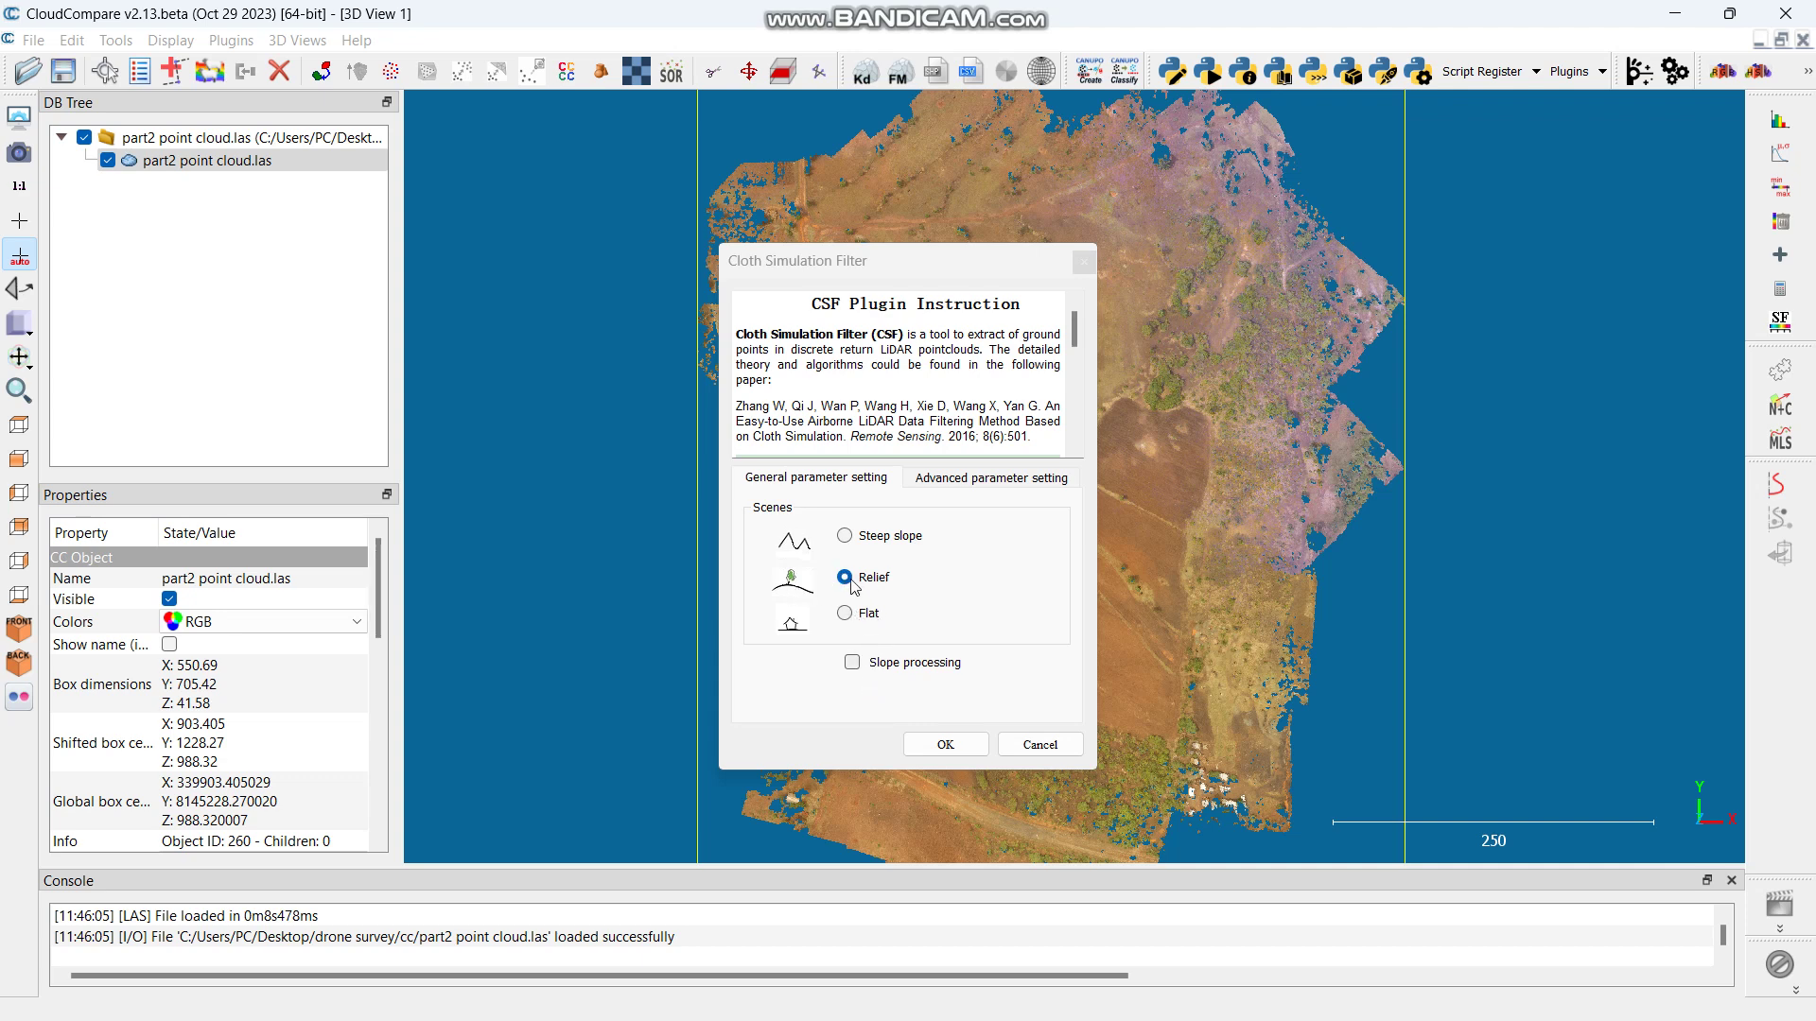
{"action": "left_click", "coordinate": [853, 663]}
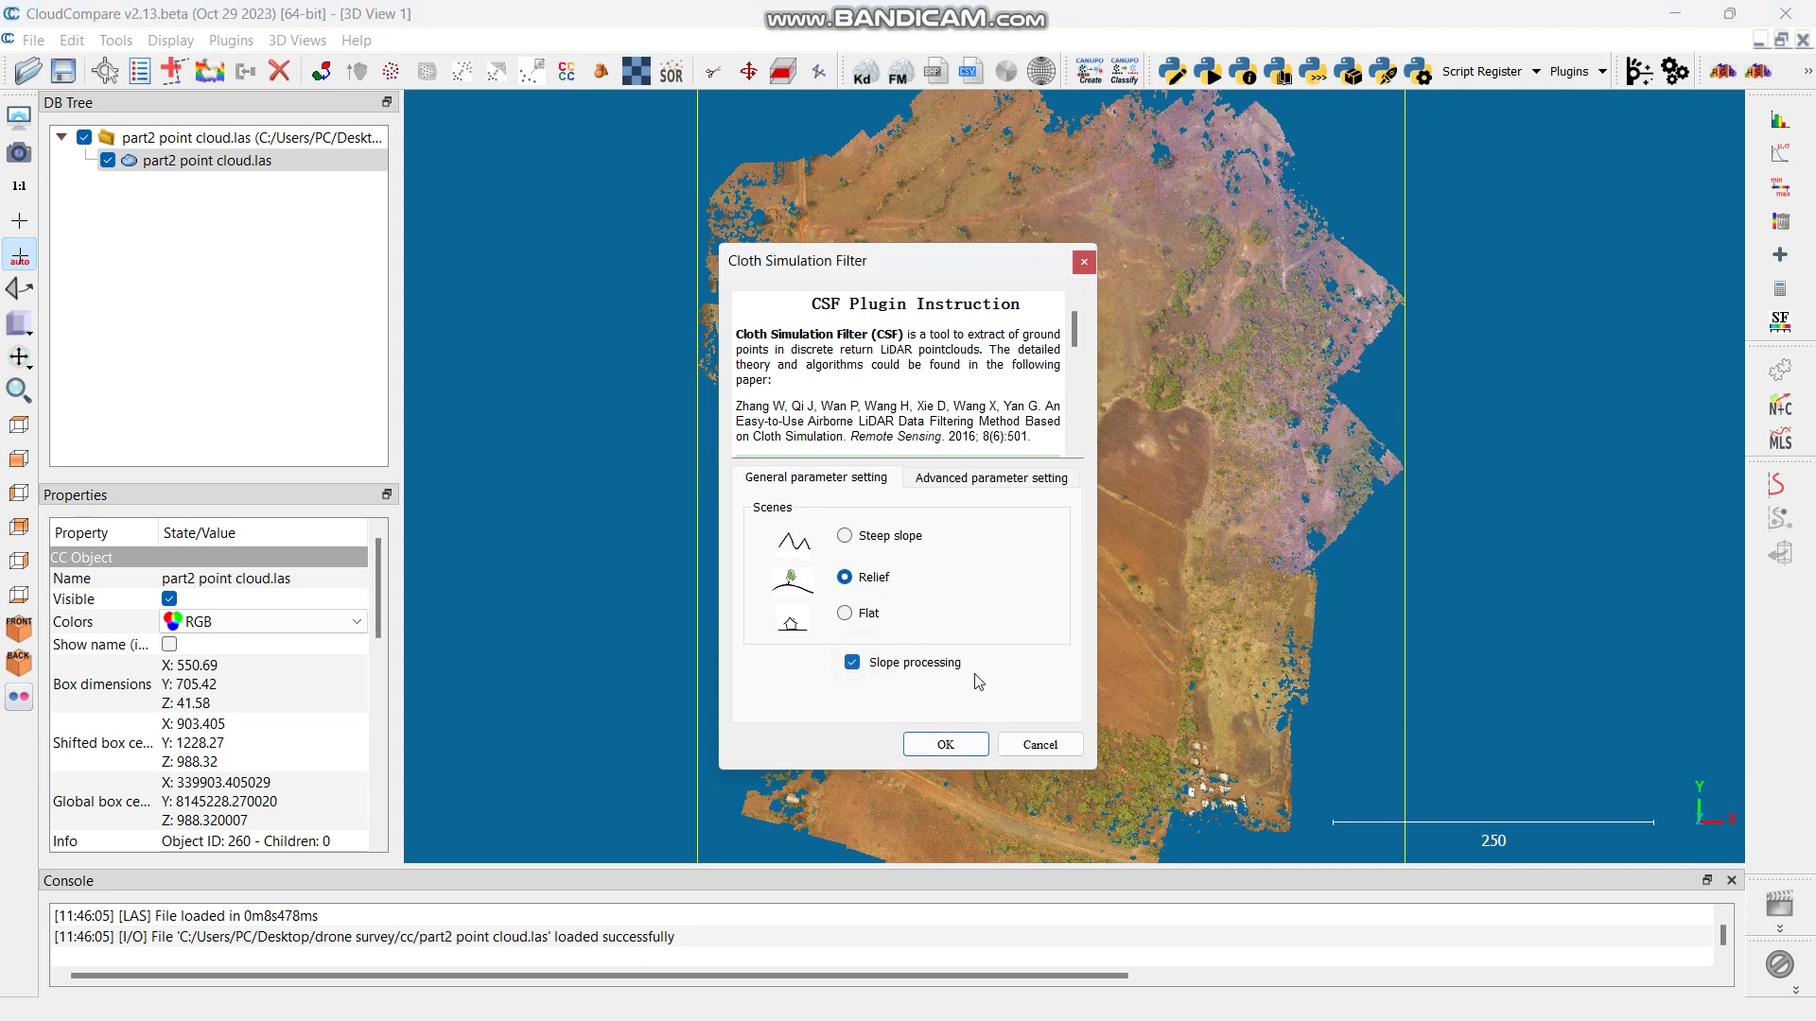
{"action": "left_click", "coordinate": [945, 747]}
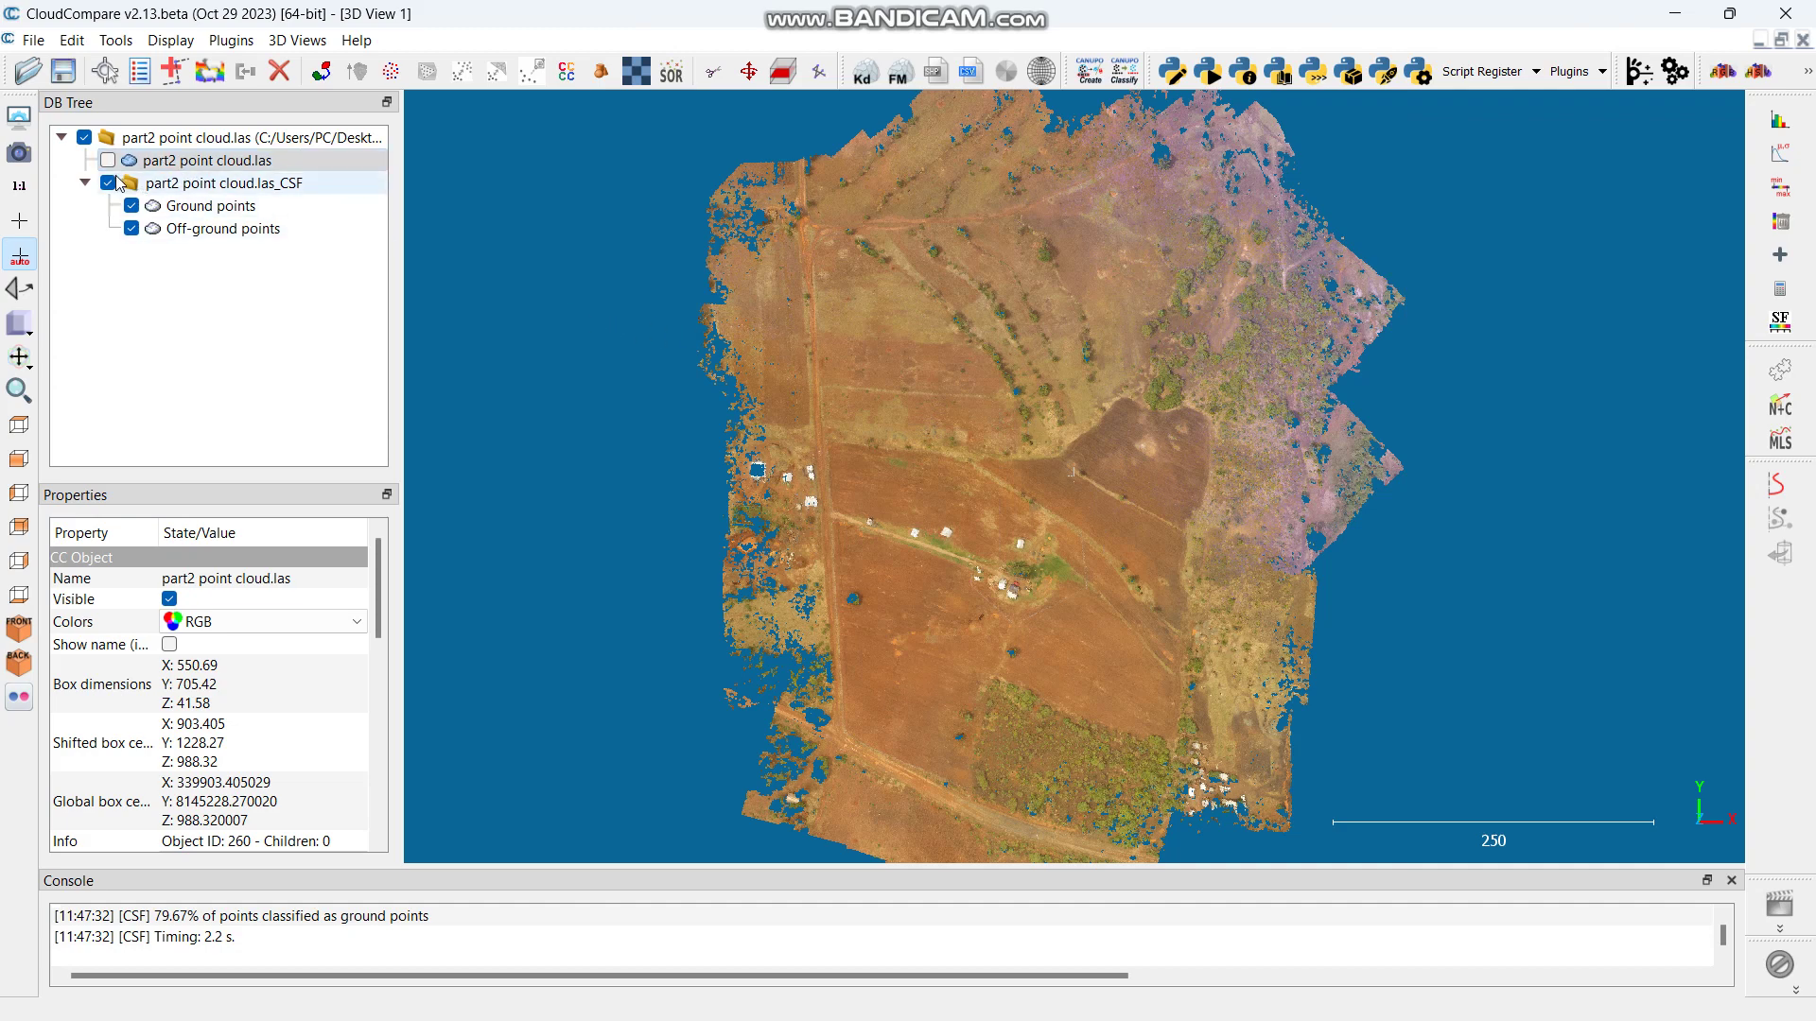
Step: Toggle Ground and Off-ground points visibility to compare them, leaving only Ground points shown and selected
{"action": "left_click", "coordinate": [214, 189]}
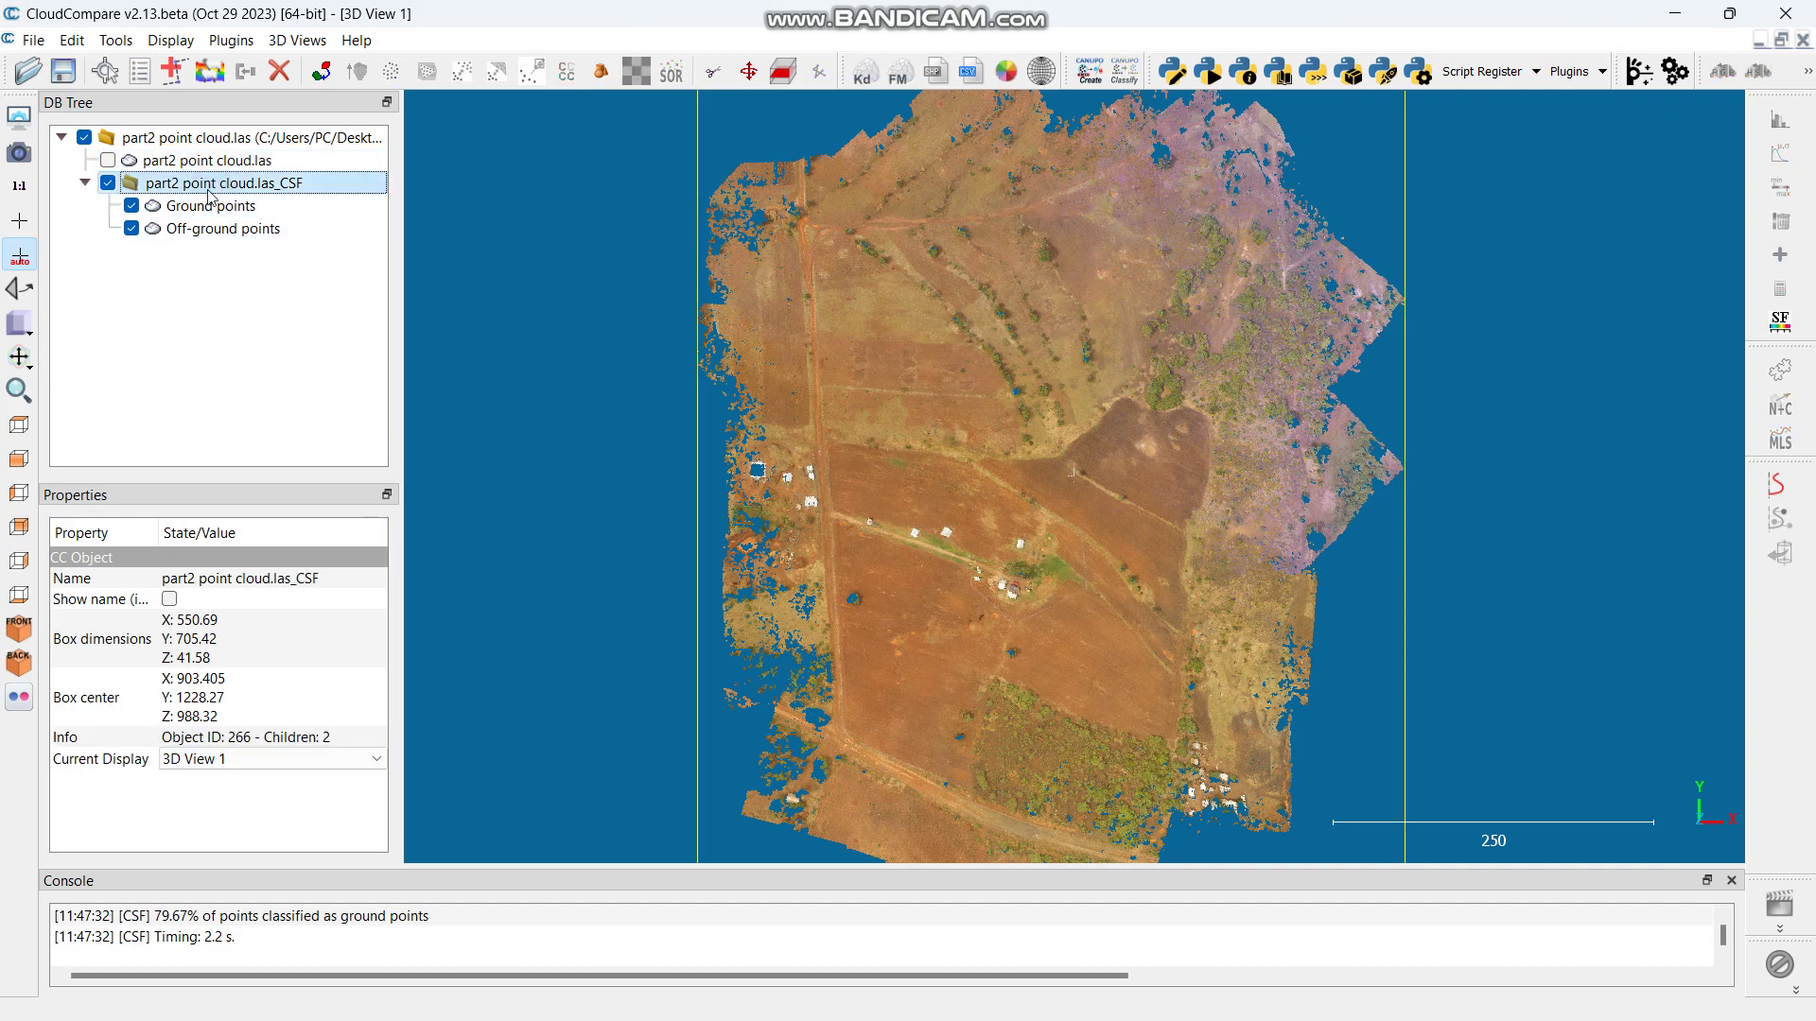
{"action": "left_click", "coordinate": [217, 208]}
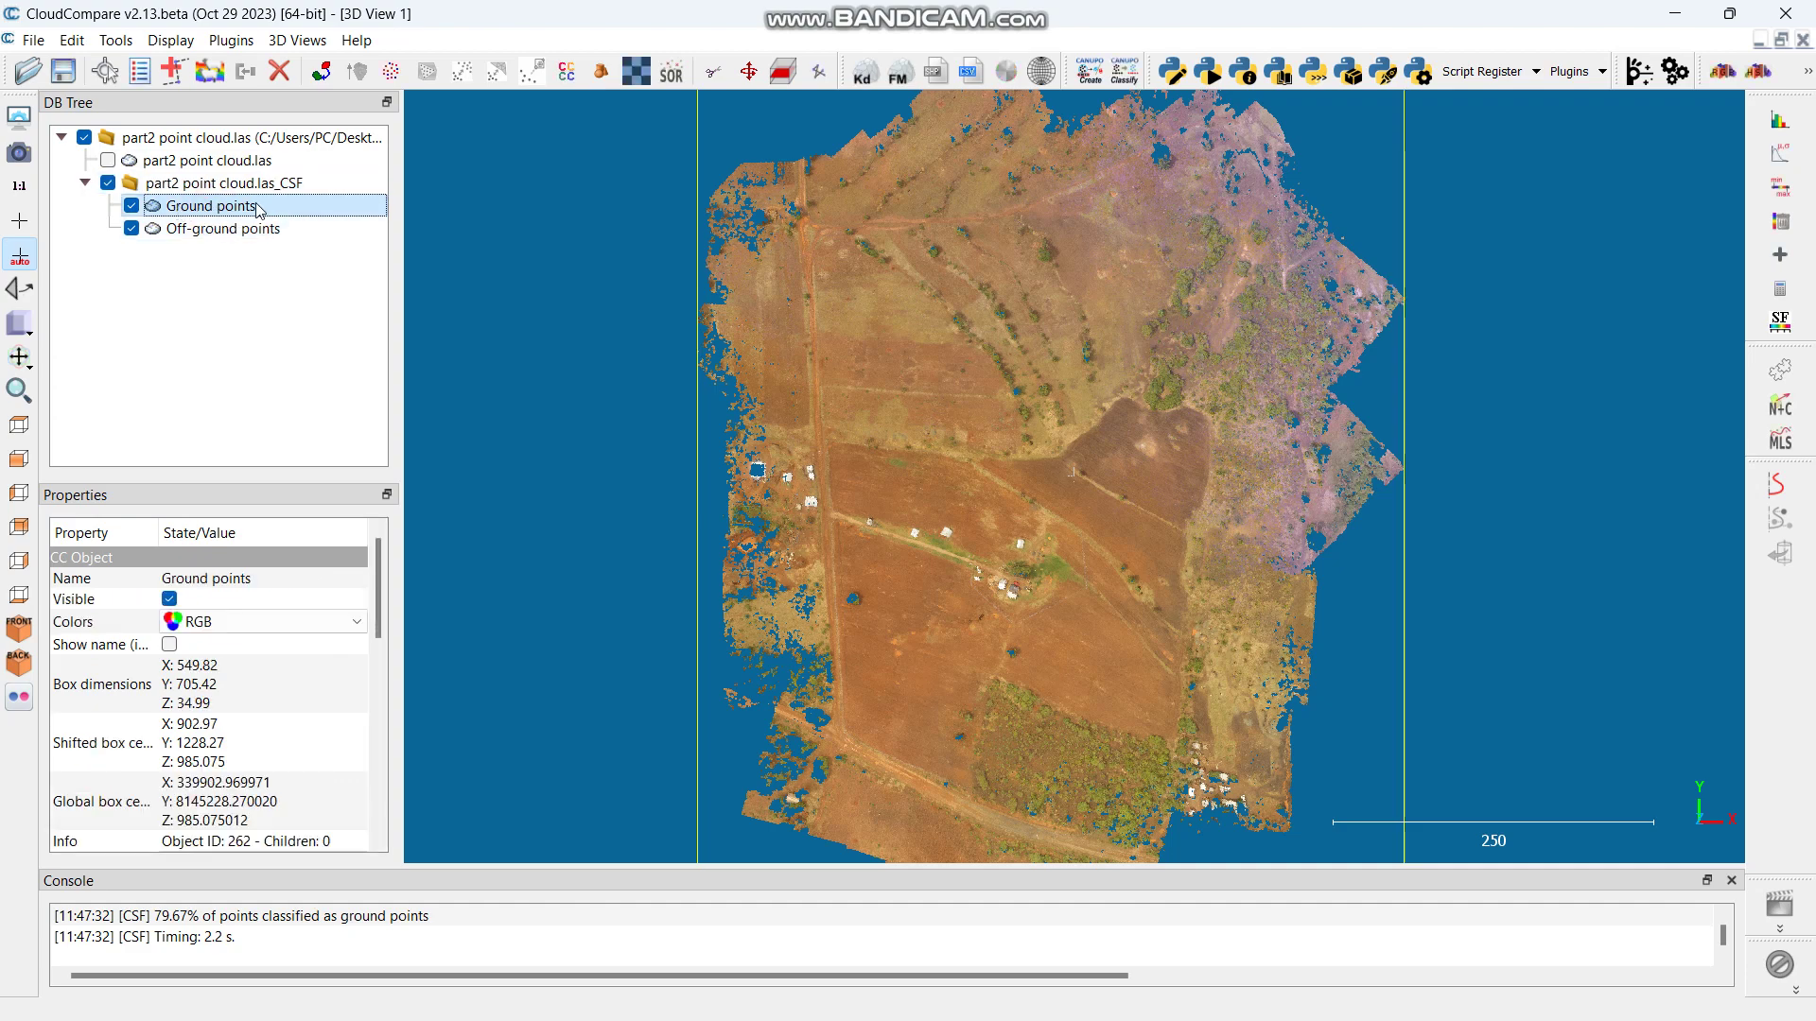
{"action": "left_click", "coordinate": [132, 229]}
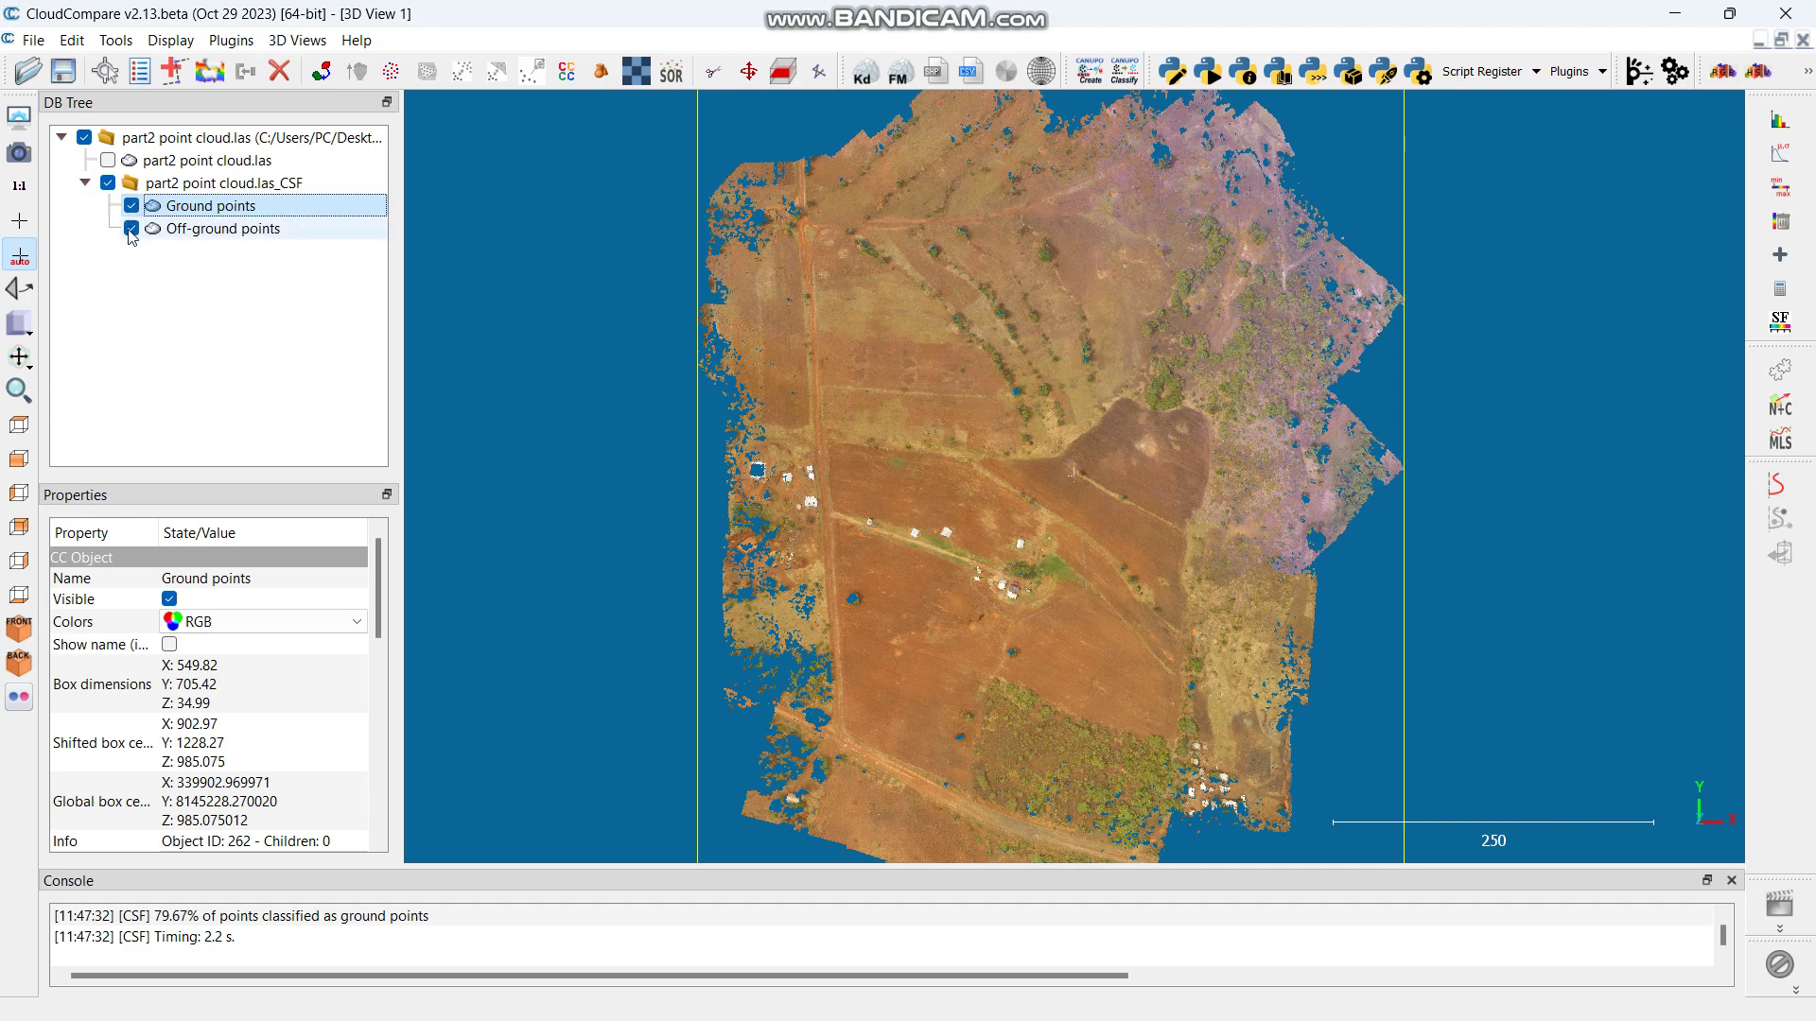
{"action": "left_click", "coordinate": [131, 229]}
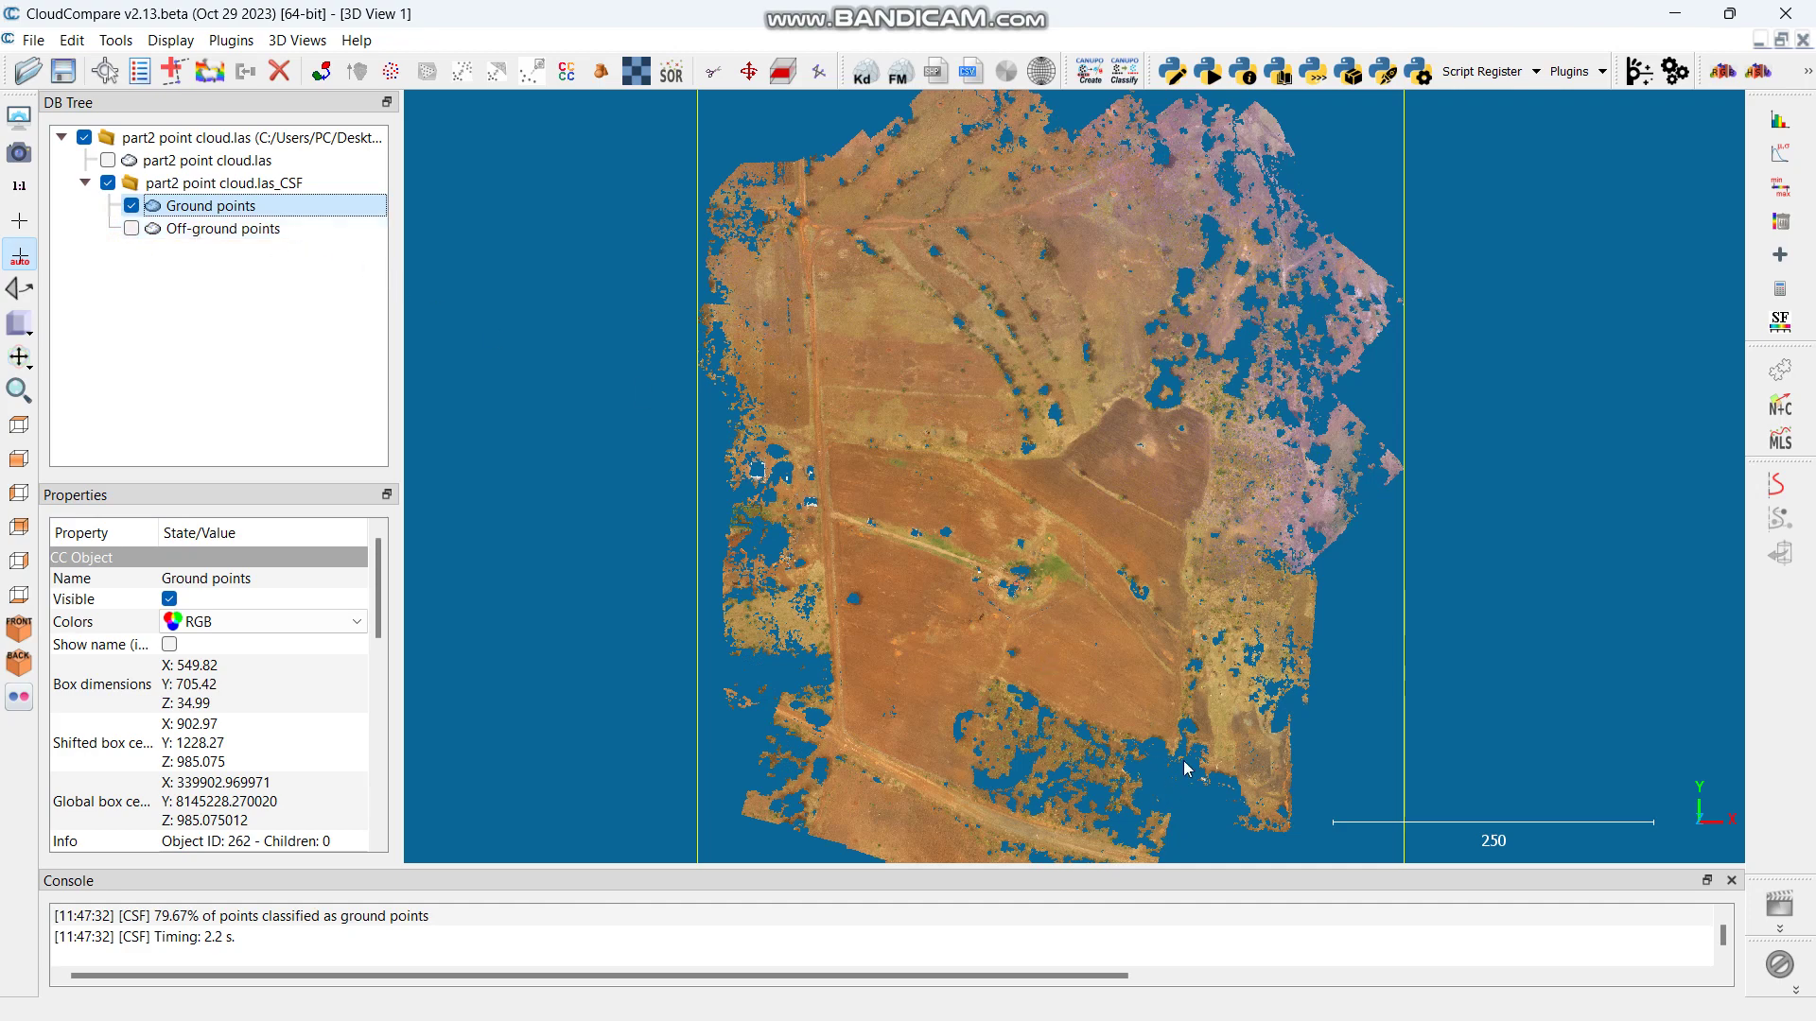
{"action": "left_click", "coordinate": [131, 205]}
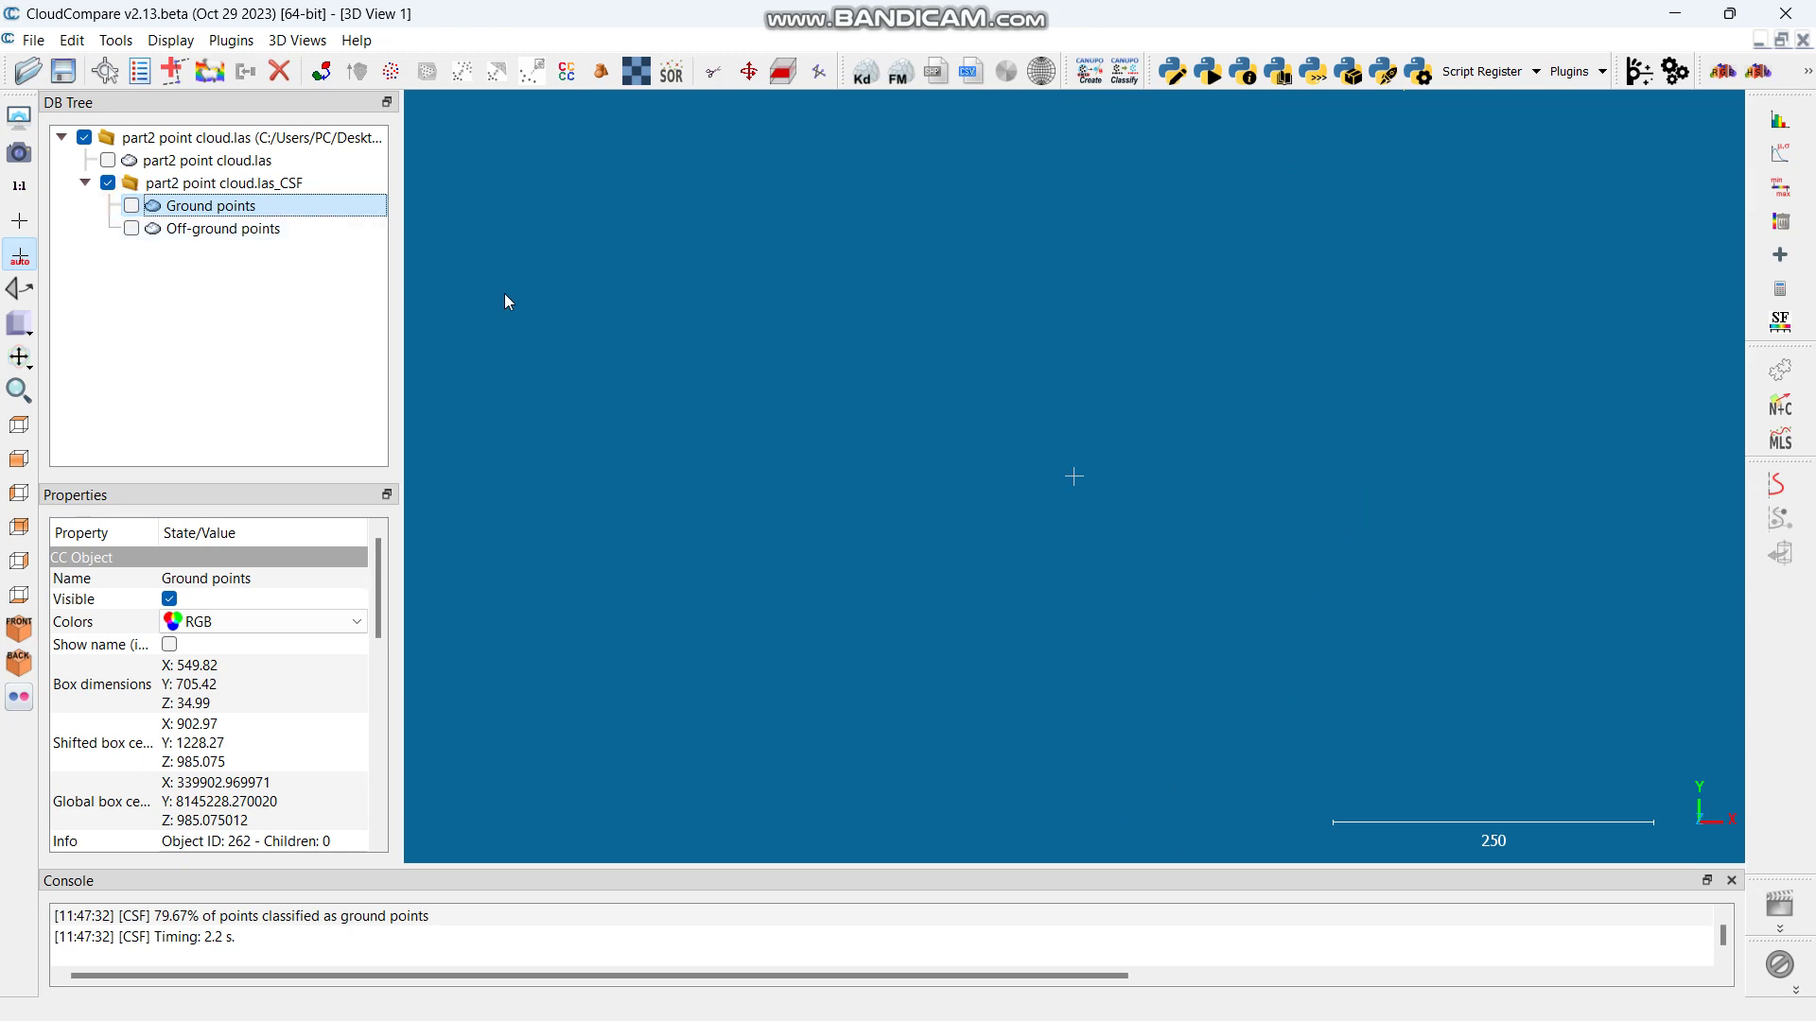
{"action": "left_click", "coordinate": [142, 229]}
{"action": "left_click", "coordinate": [131, 229]}
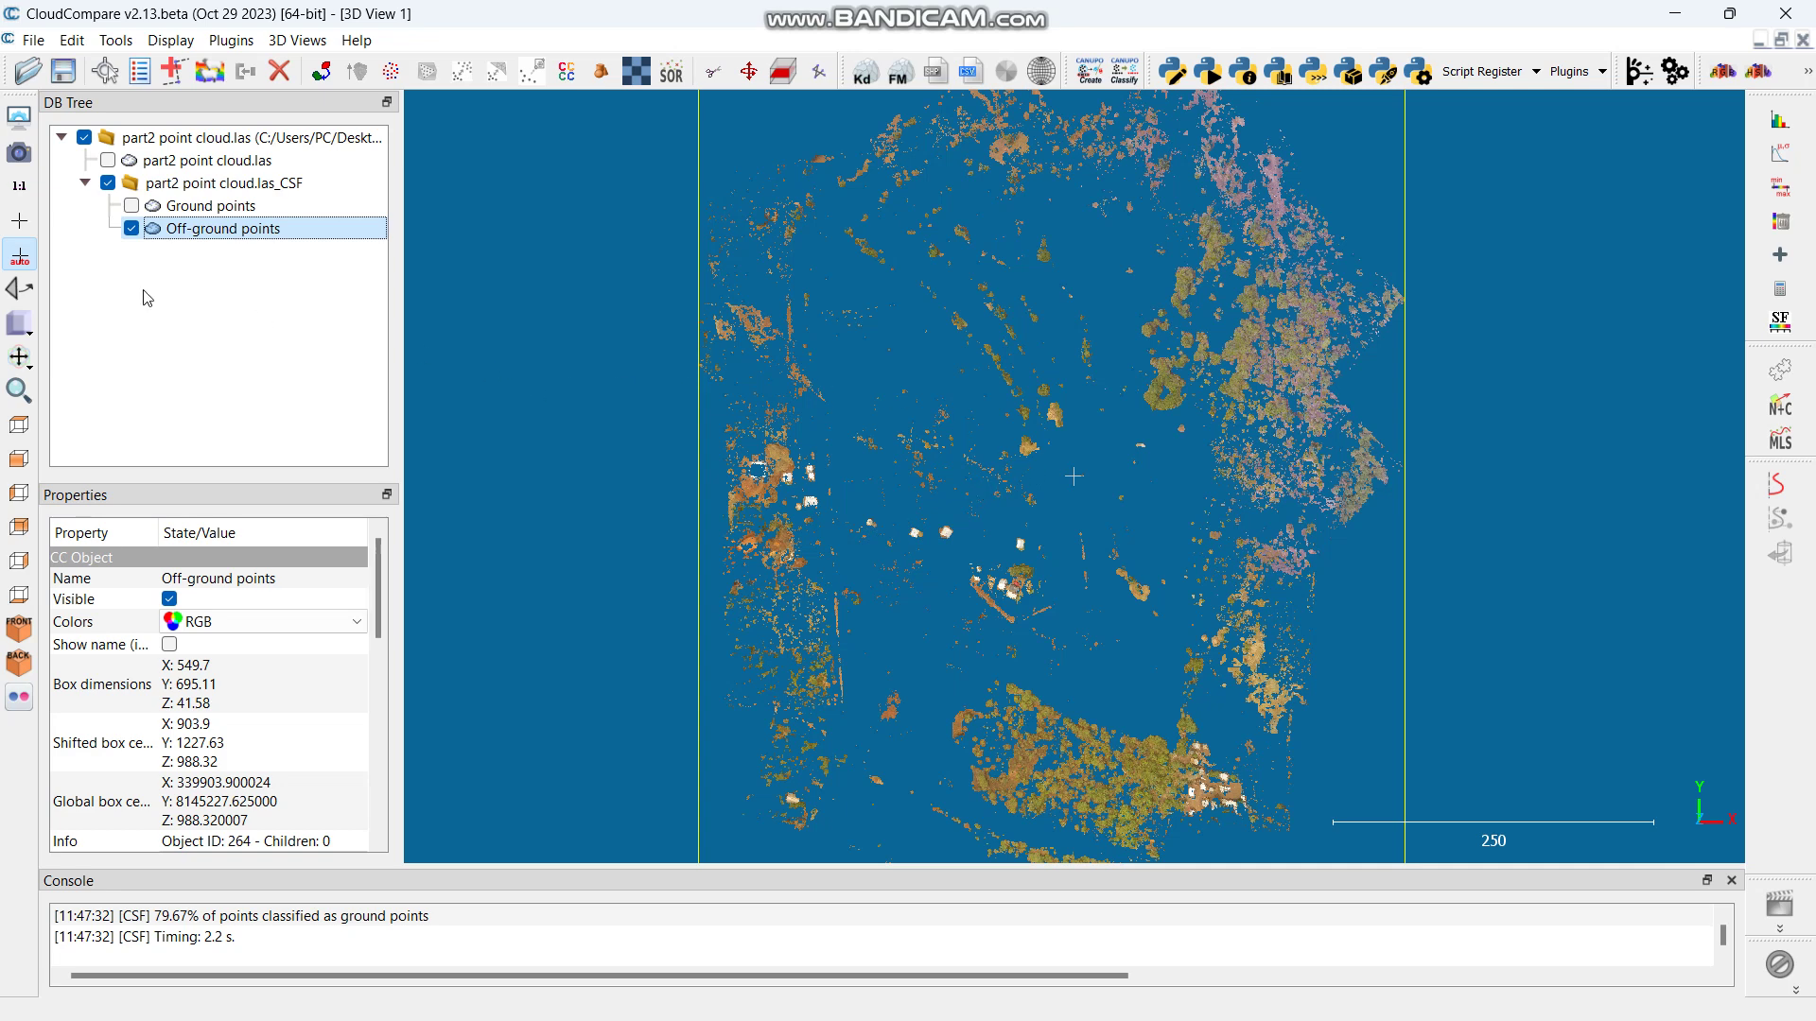
{"action": "left_click", "coordinate": [133, 206]}
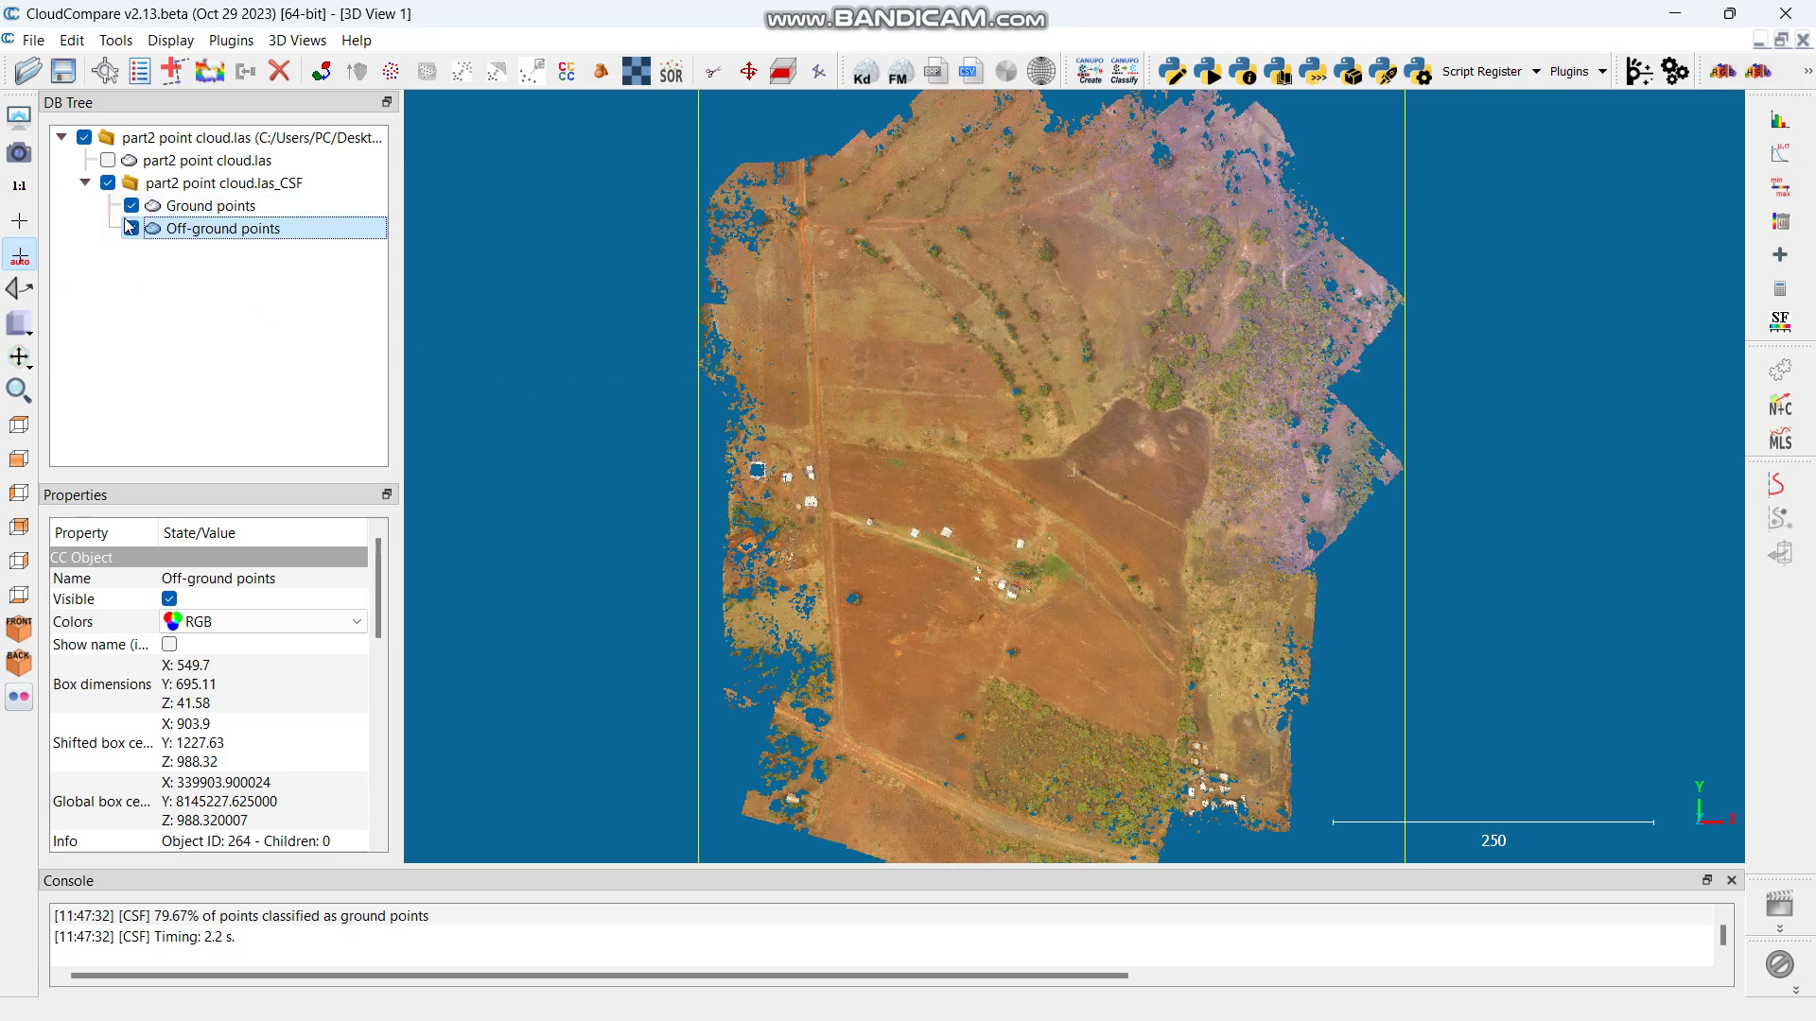
{"action": "left_click", "coordinate": [131, 229]}
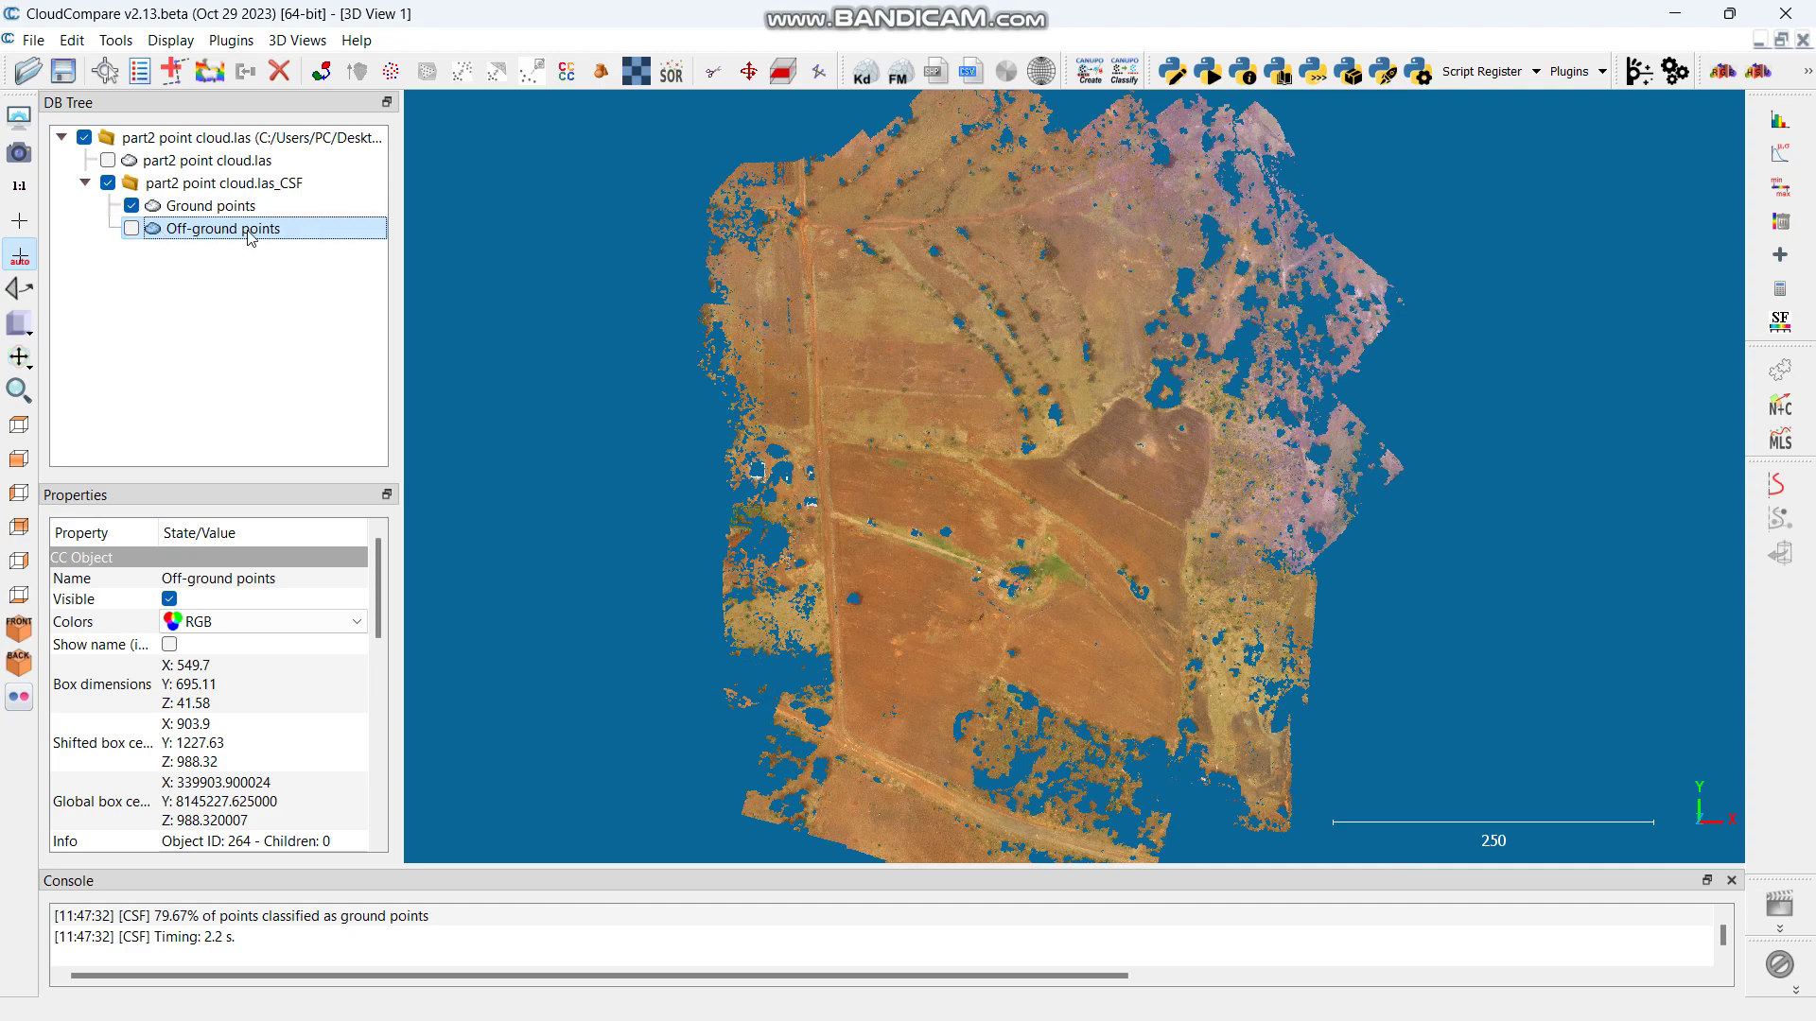
{"action": "left_click", "coordinate": [229, 207]}
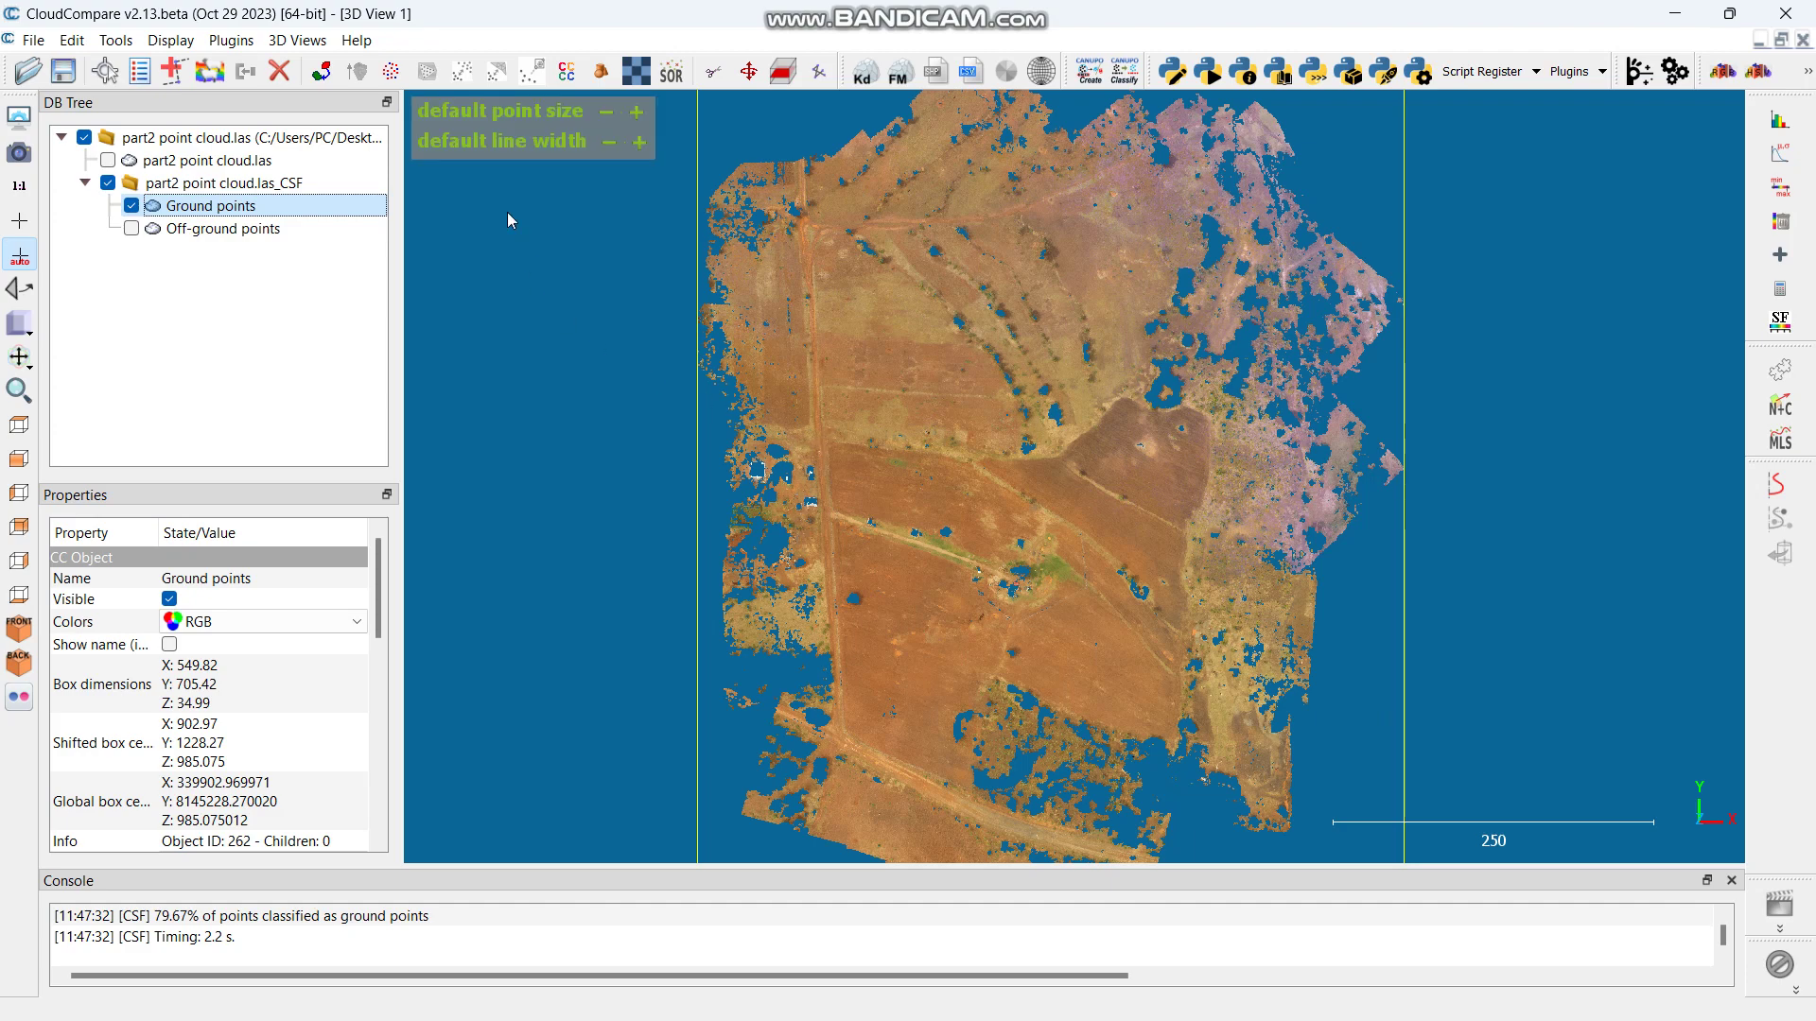
Step: Zoom and pan onto the green patch where the tracks meet, with Ground points reselected
{"action": "scroll", "coordinate": [826, 547], "scroll_direction": "up", "scroll_amount": 1}
{"action": "scroll", "coordinate": [901, 623], "scroll_direction": "up", "scroll_amount": 2}
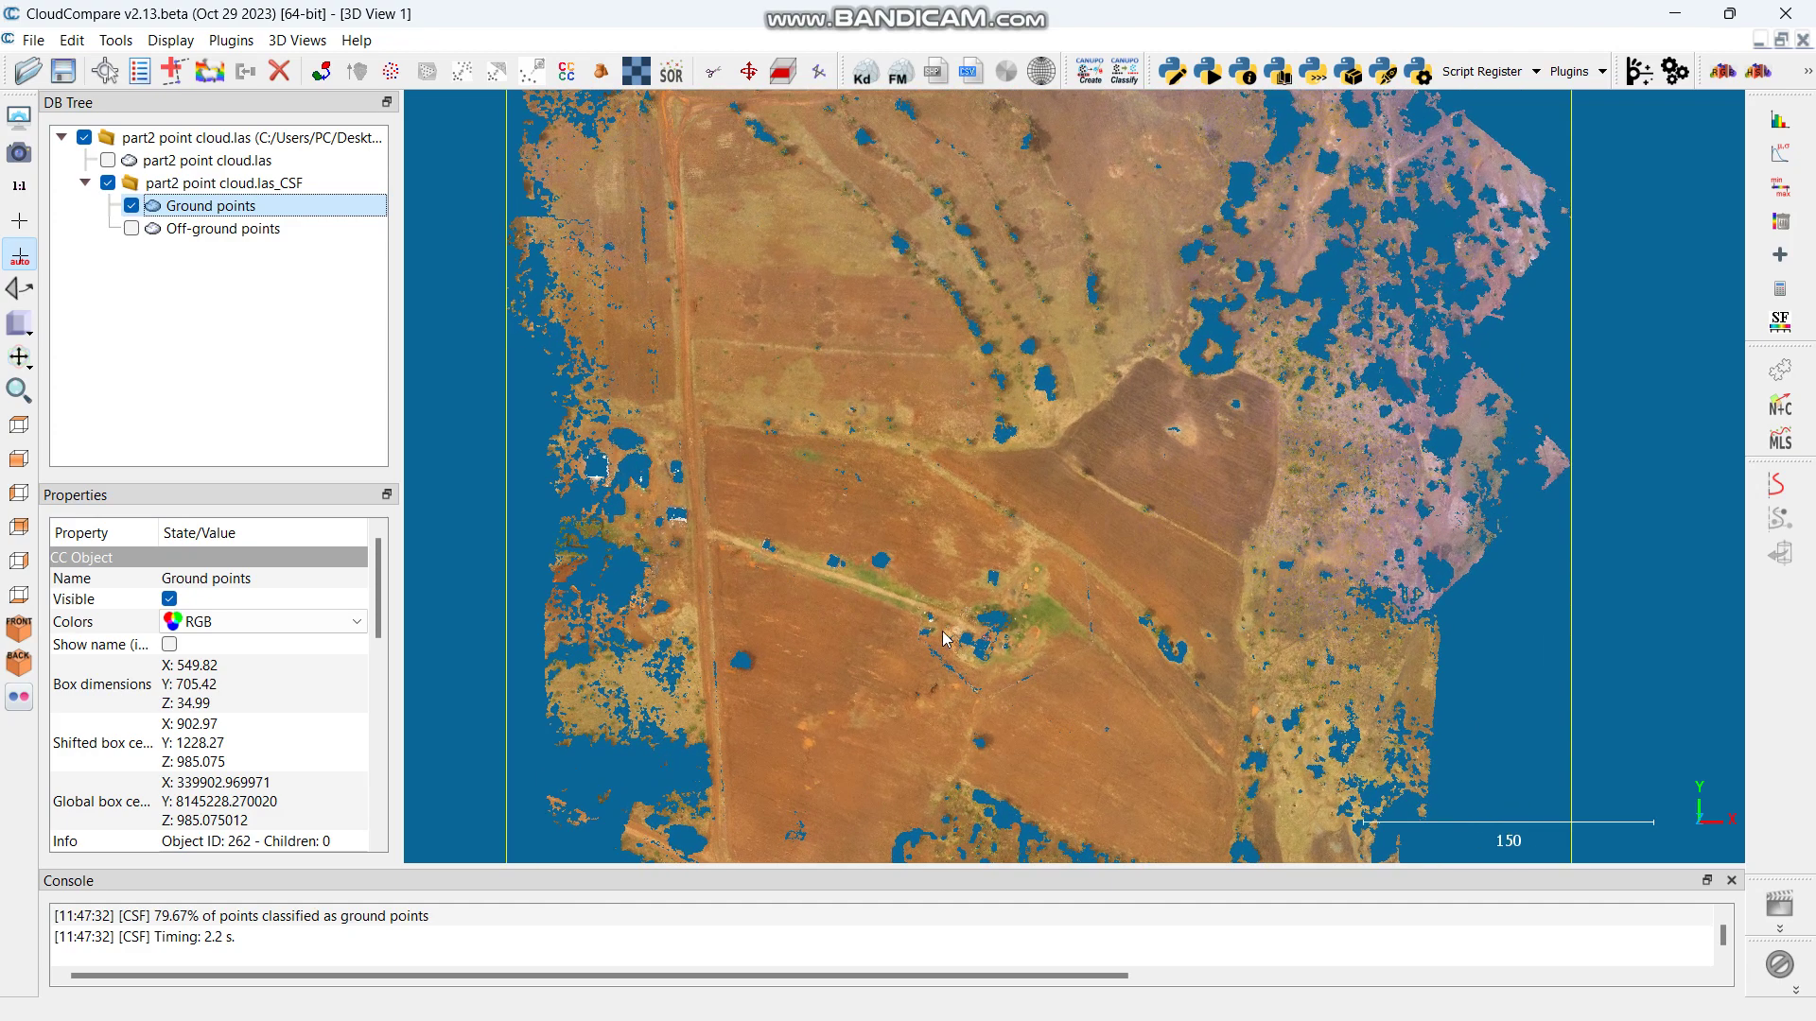
{"action": "scroll", "coordinate": [926, 650], "scroll_direction": "up", "scroll_amount": 2}
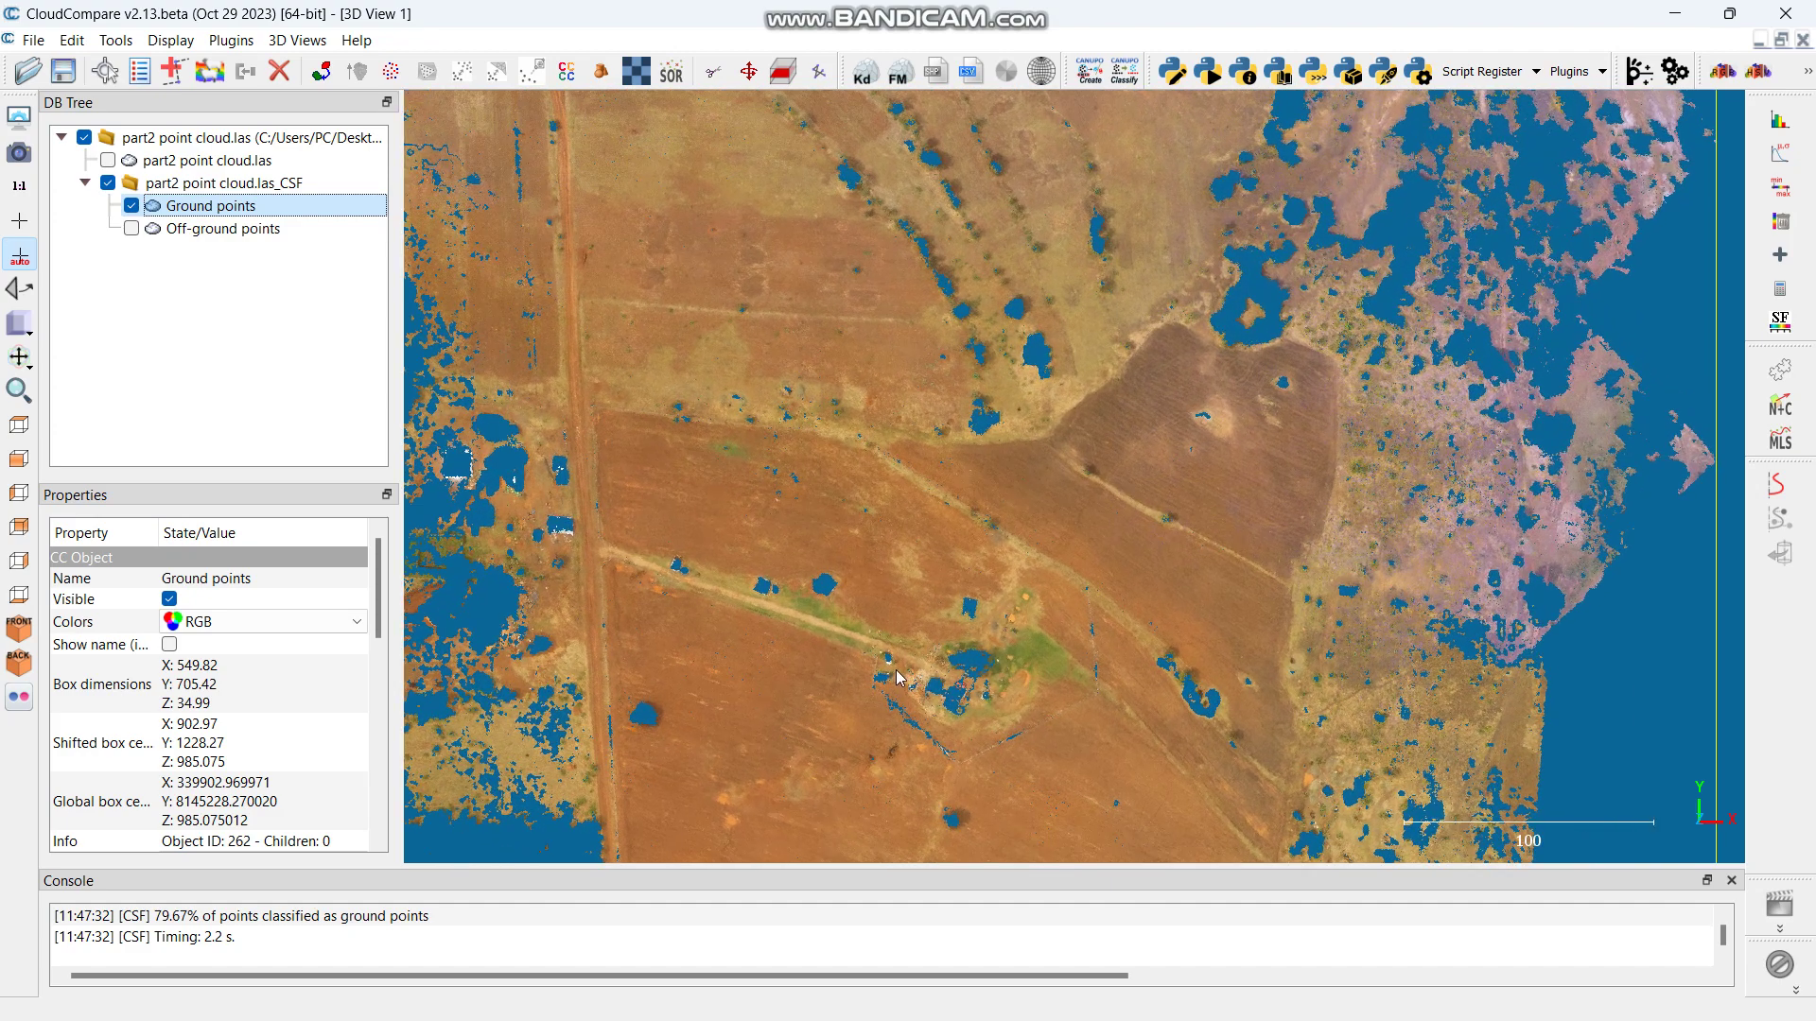
{"action": "right_click_drag", "start_coordinate": [905, 675], "coordinate": [1113, 581]}
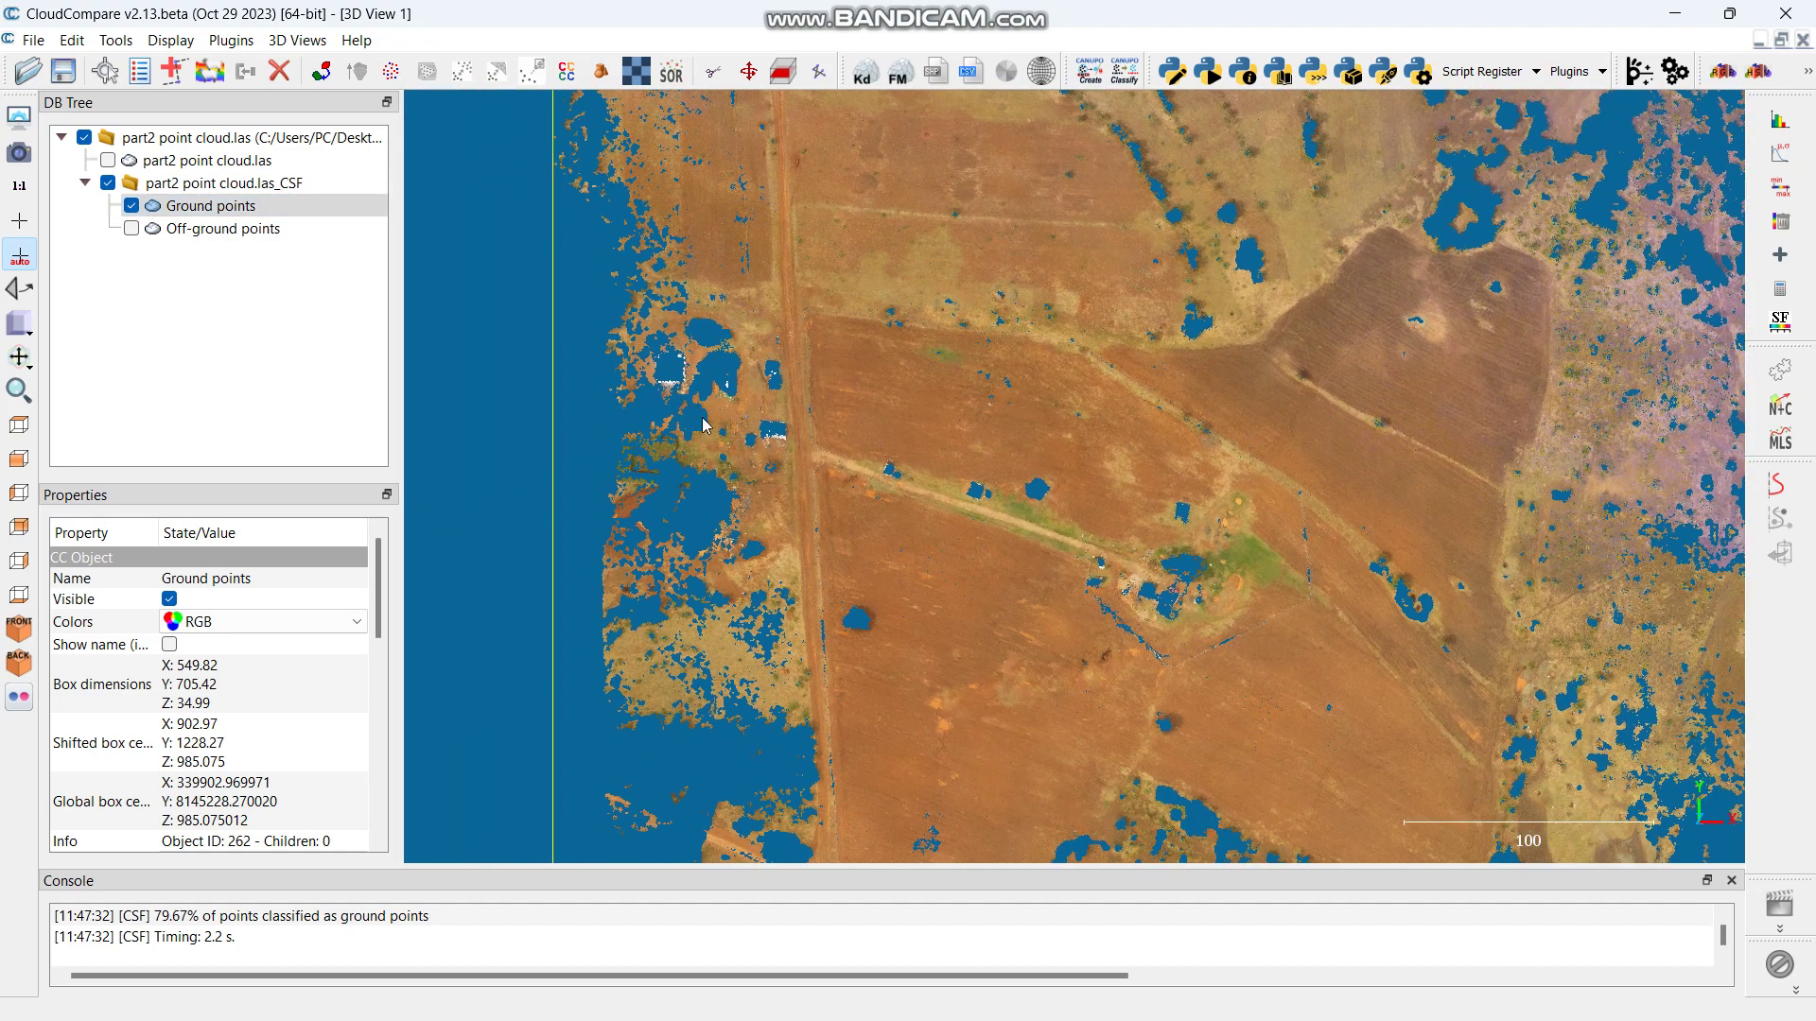
{"action": "left_click", "coordinate": [233, 204]}
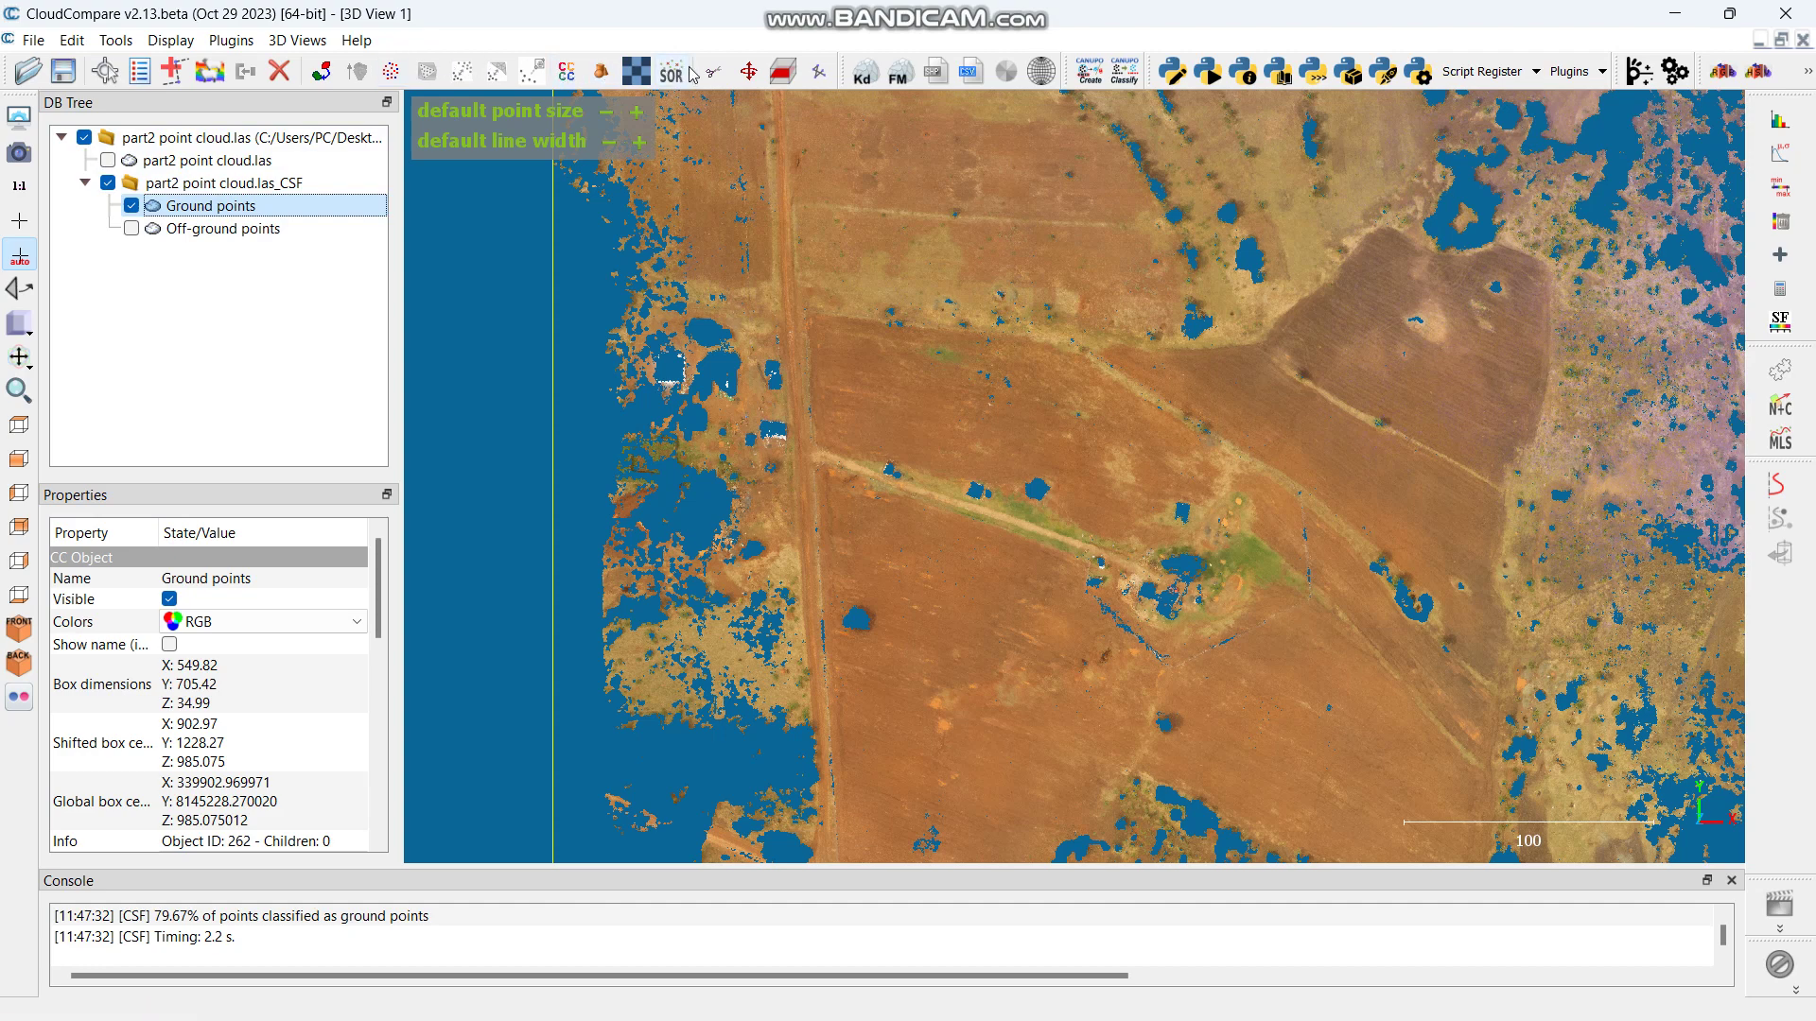
{"action": "scroll", "coordinate": [1076, 407], "scroll_direction": "up", "scroll_amount": 3}
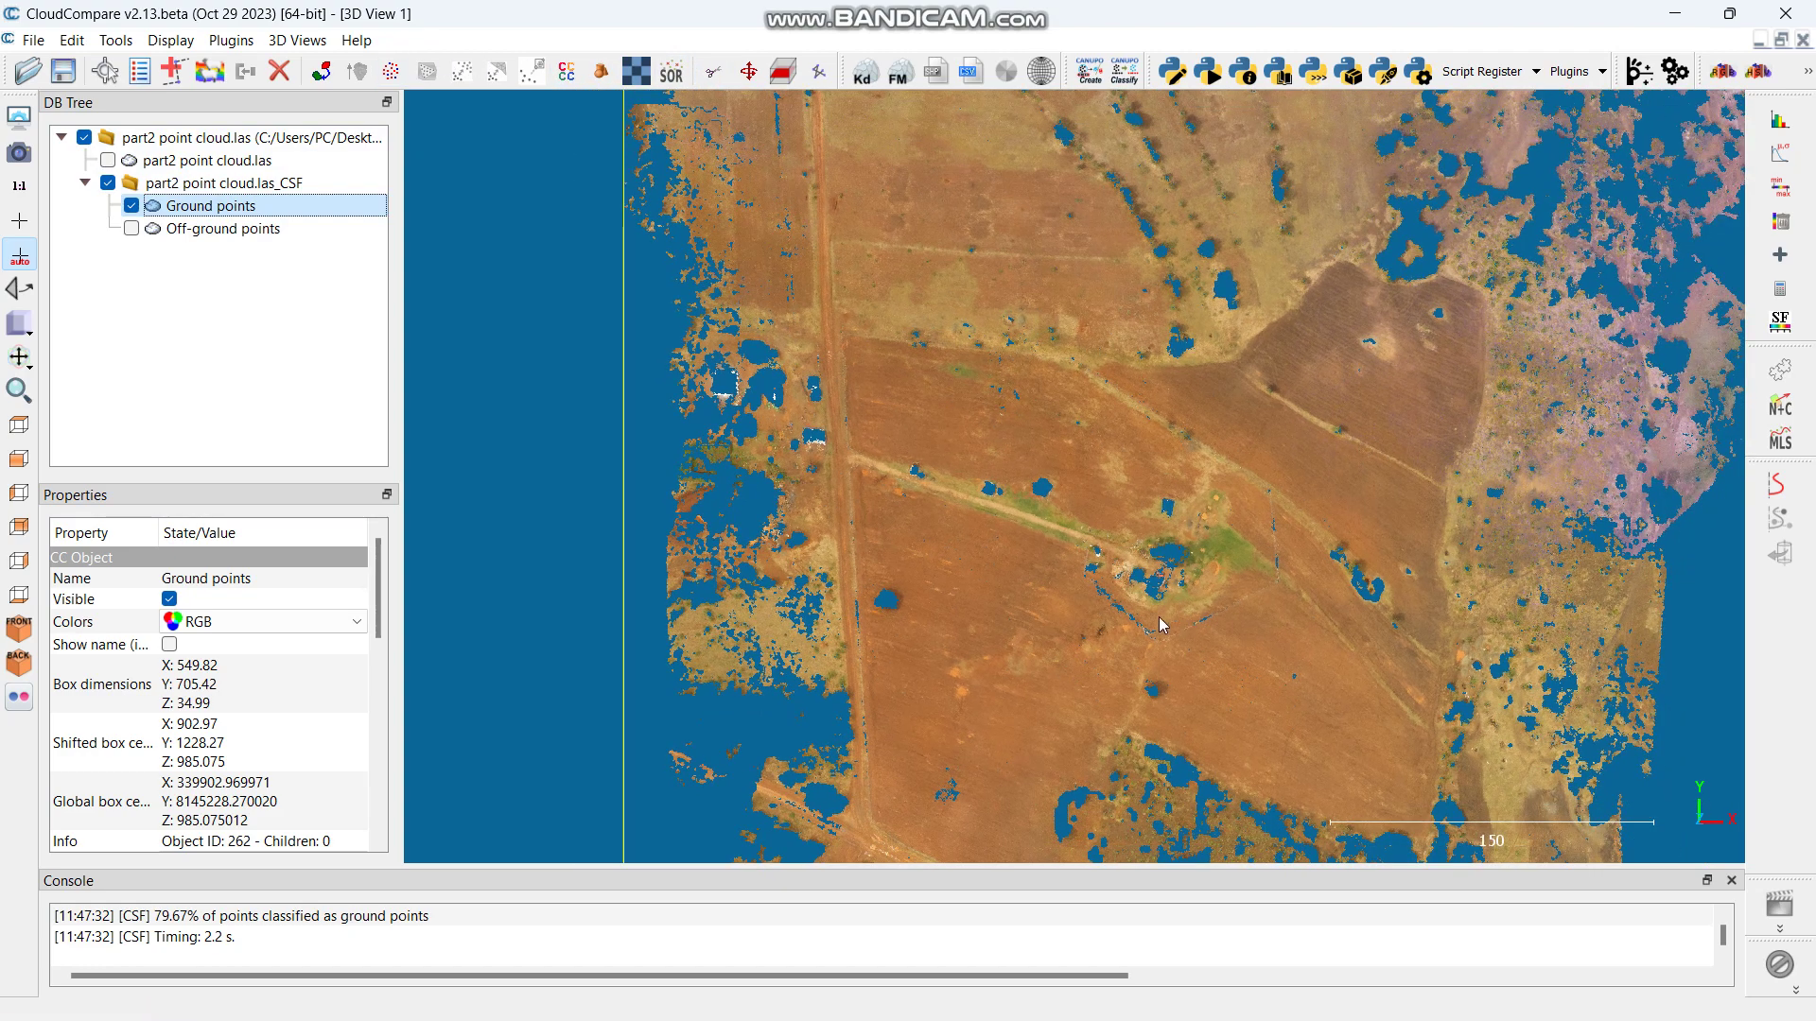
{"action": "scroll", "coordinate": [1147, 637], "scroll_direction": "up", "scroll_amount": 4}
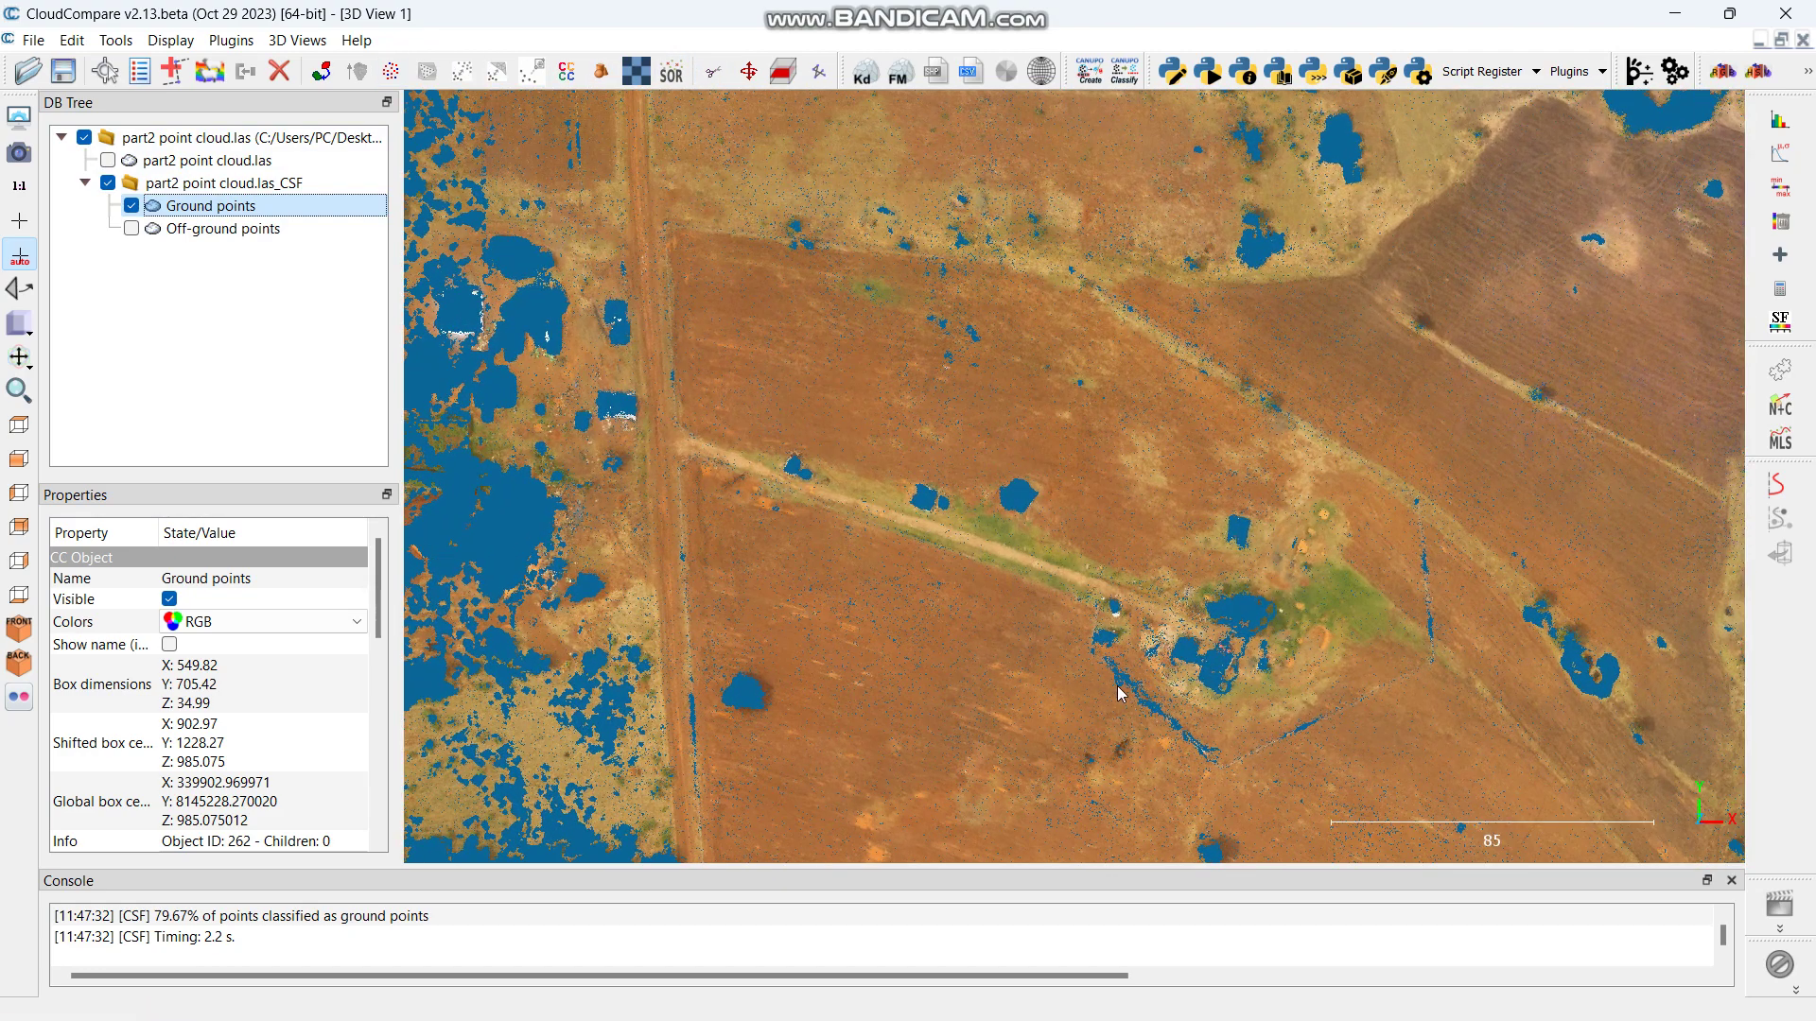
{"action": "right_click_drag", "start_coordinate": [1107, 681], "coordinate": [904, 488]}
{"action": "scroll", "coordinate": [905, 488], "scroll_direction": "up", "scroll_amount": 3}
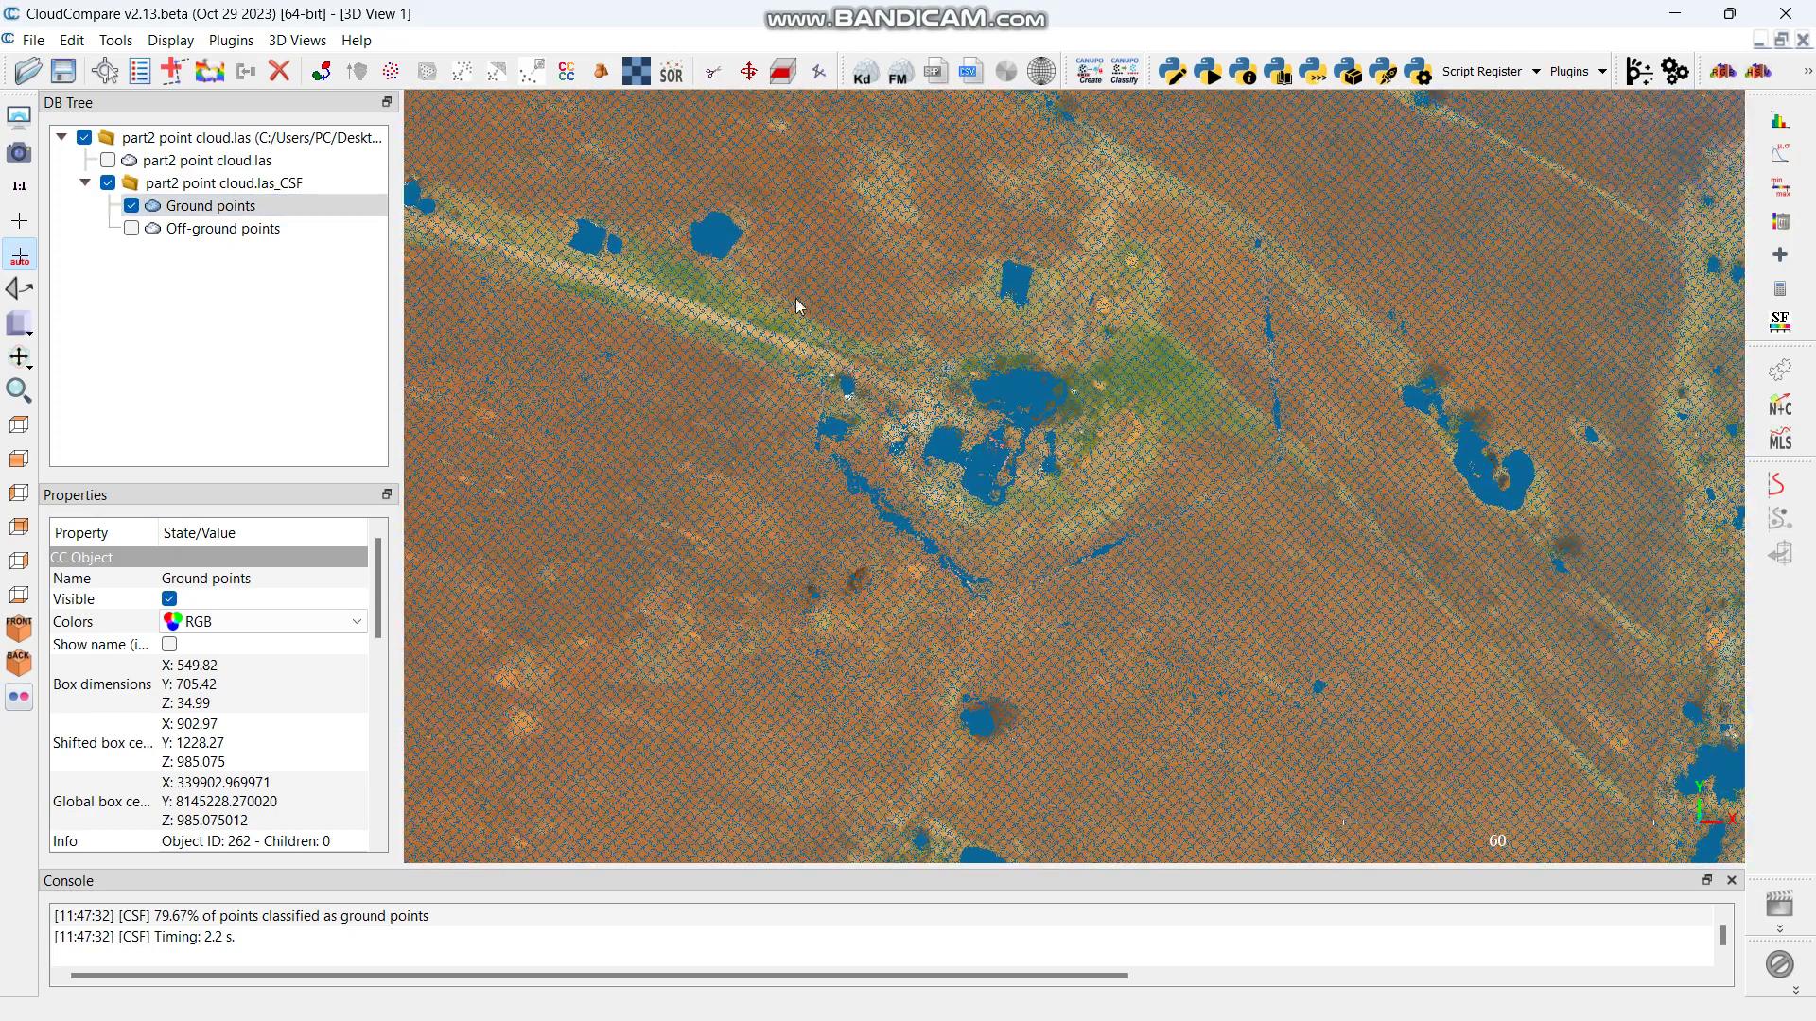
{"action": "left_click", "coordinate": [713, 74]}
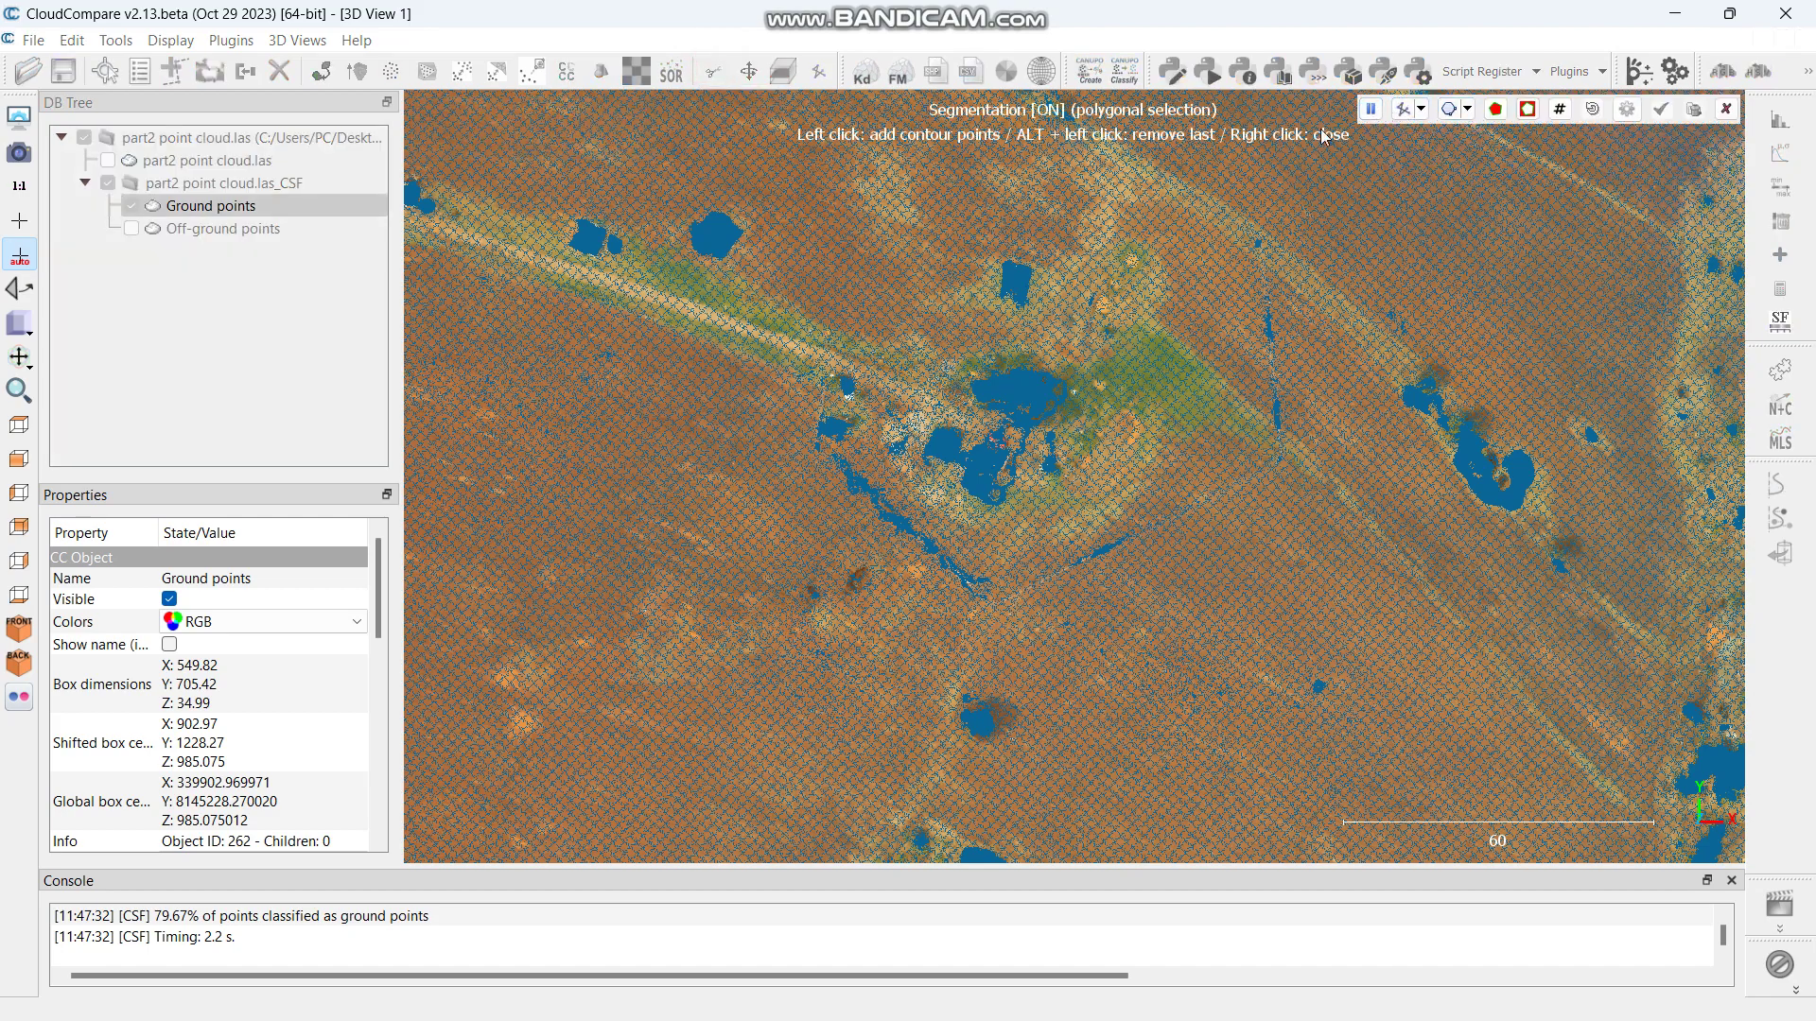
Step: Cut a small polygon of stray points from around the blue gaps in the green patch
{"action": "left_click", "coordinate": [844, 401]}
{"action": "right_click", "coordinate": [849, 392]}
{"action": "left_click", "coordinate": [1497, 112]}
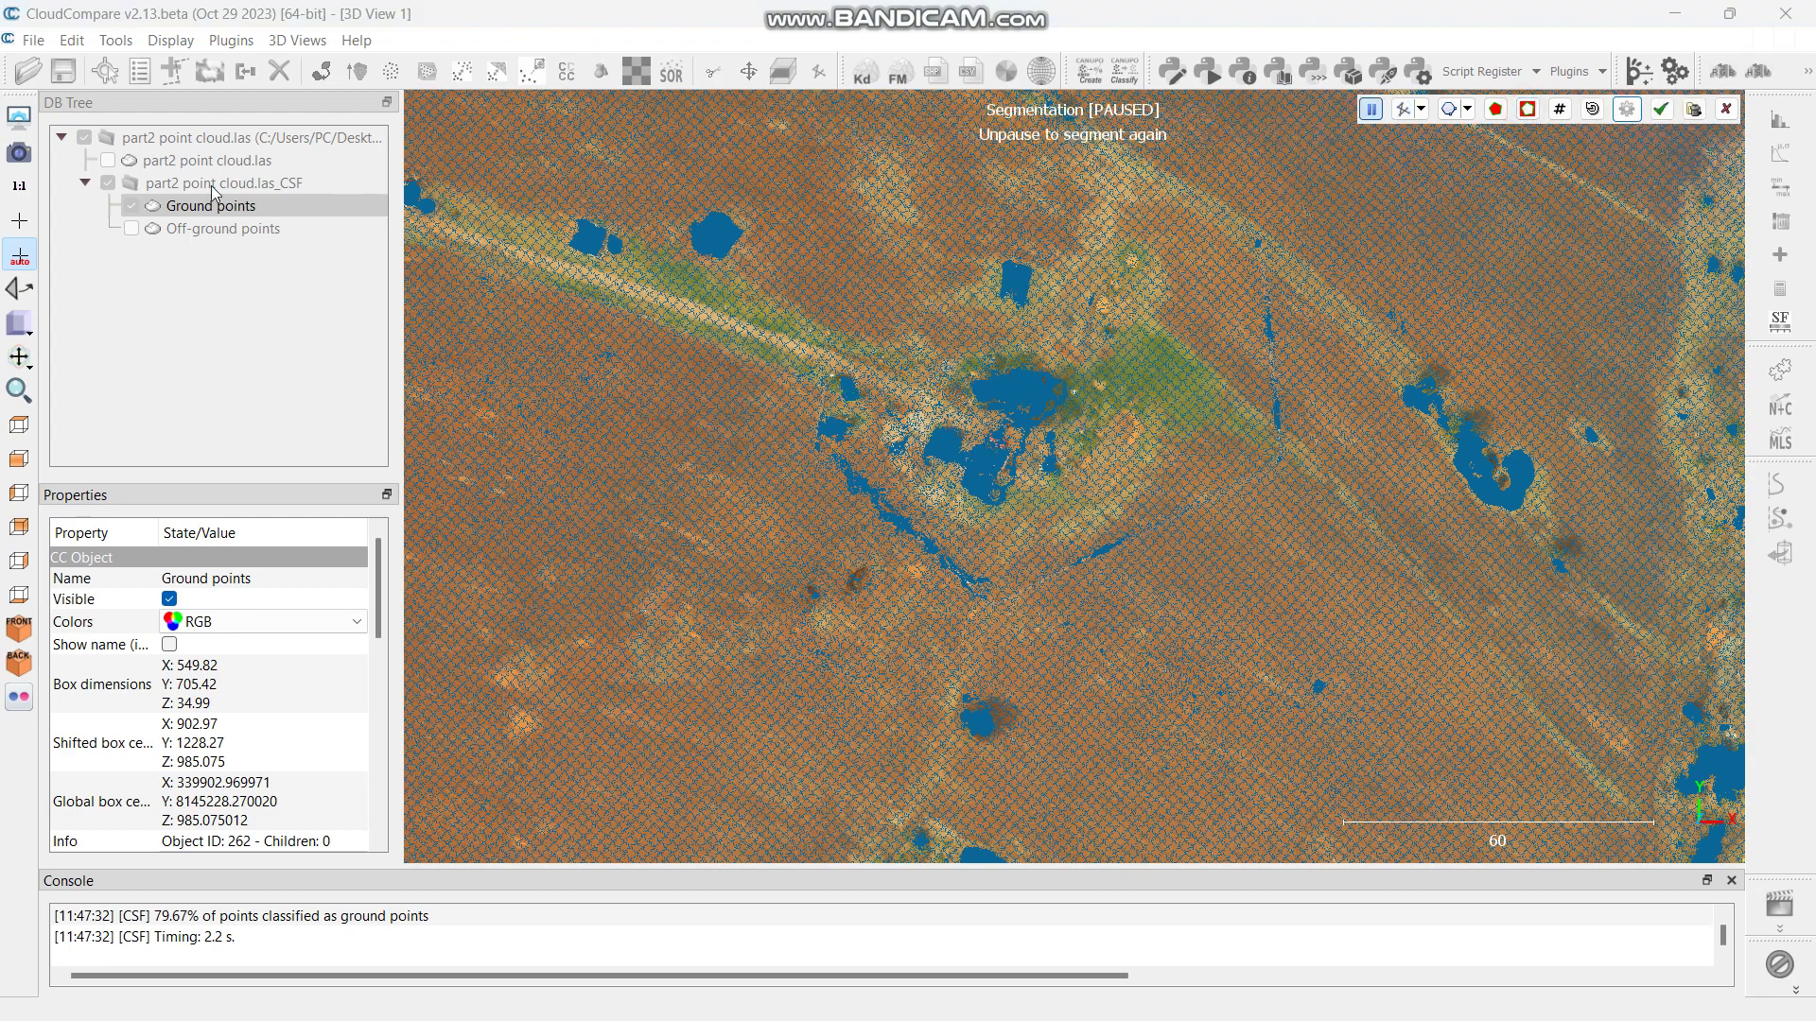
Step: Zoom and pan to another area of the ground cloud and resume polygonal segmentation
{"action": "scroll", "coordinate": [1243, 442], "scroll_direction": "down", "scroll_amount": 2}
{"action": "scroll", "coordinate": [1183, 411], "scroll_direction": "down", "scroll_amount": 2}
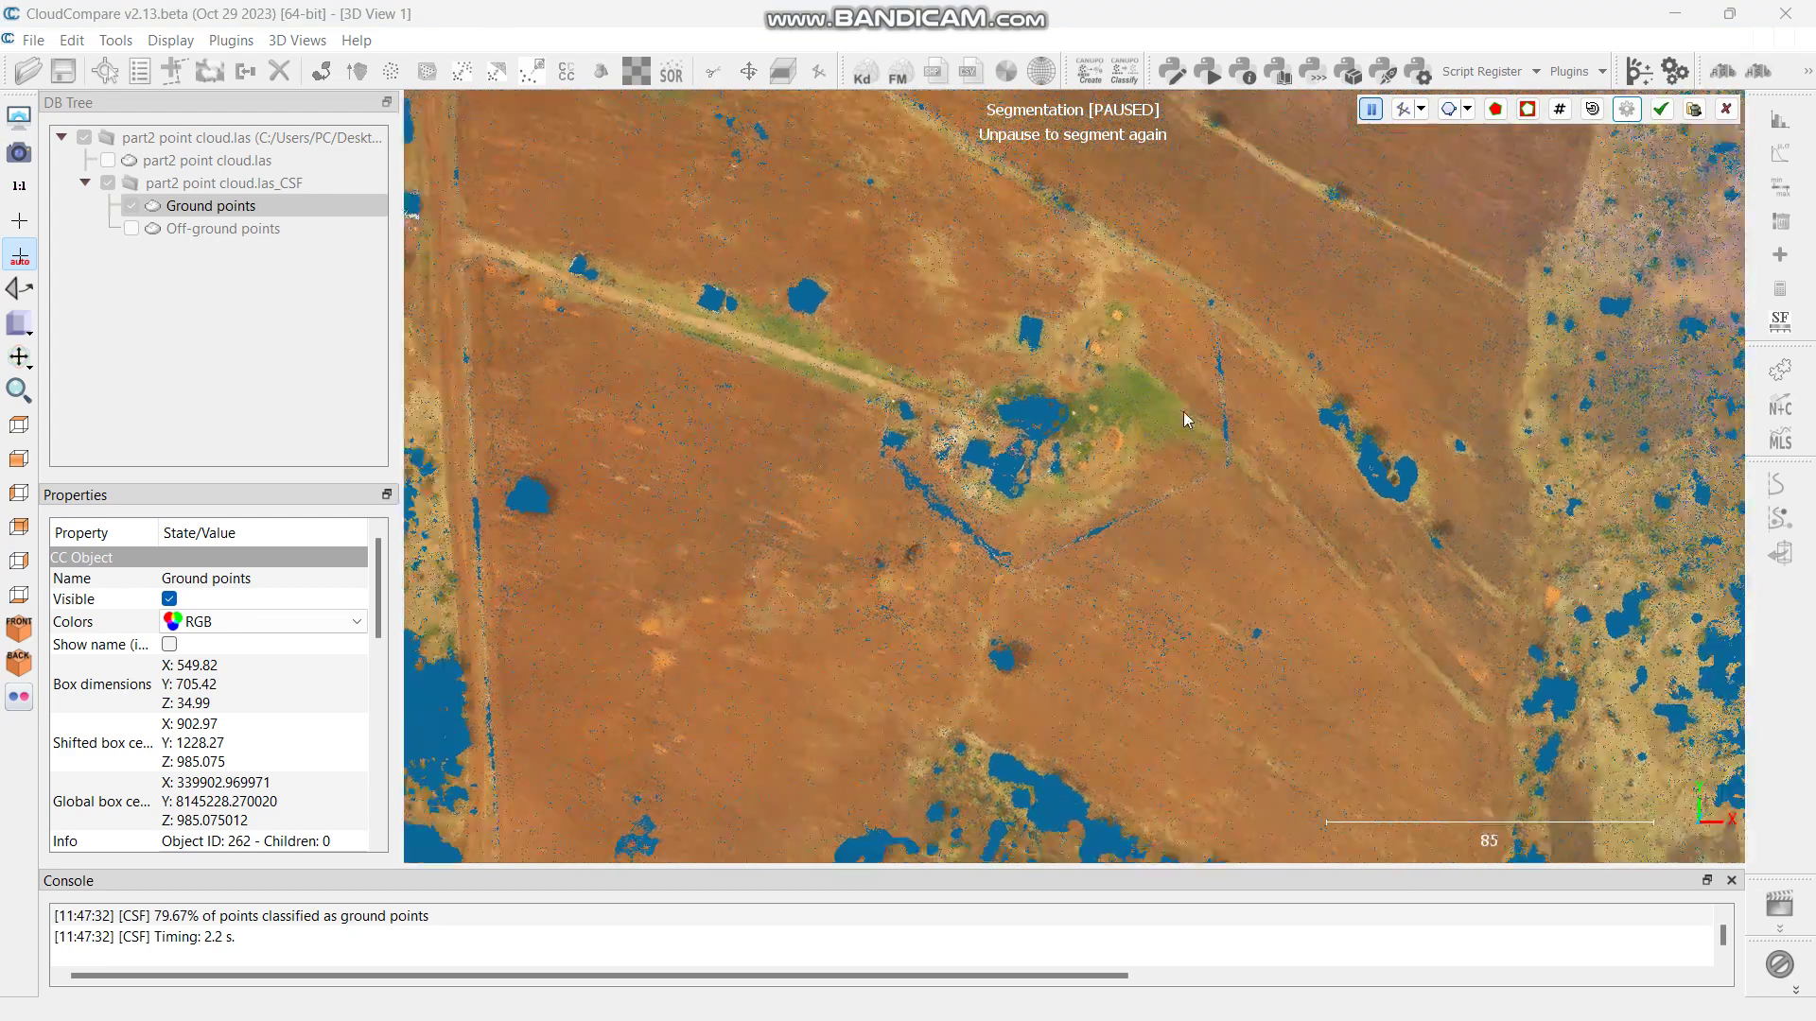
{"action": "right_click_drag", "start_coordinate": [804, 321], "coordinate": [1087, 415]}
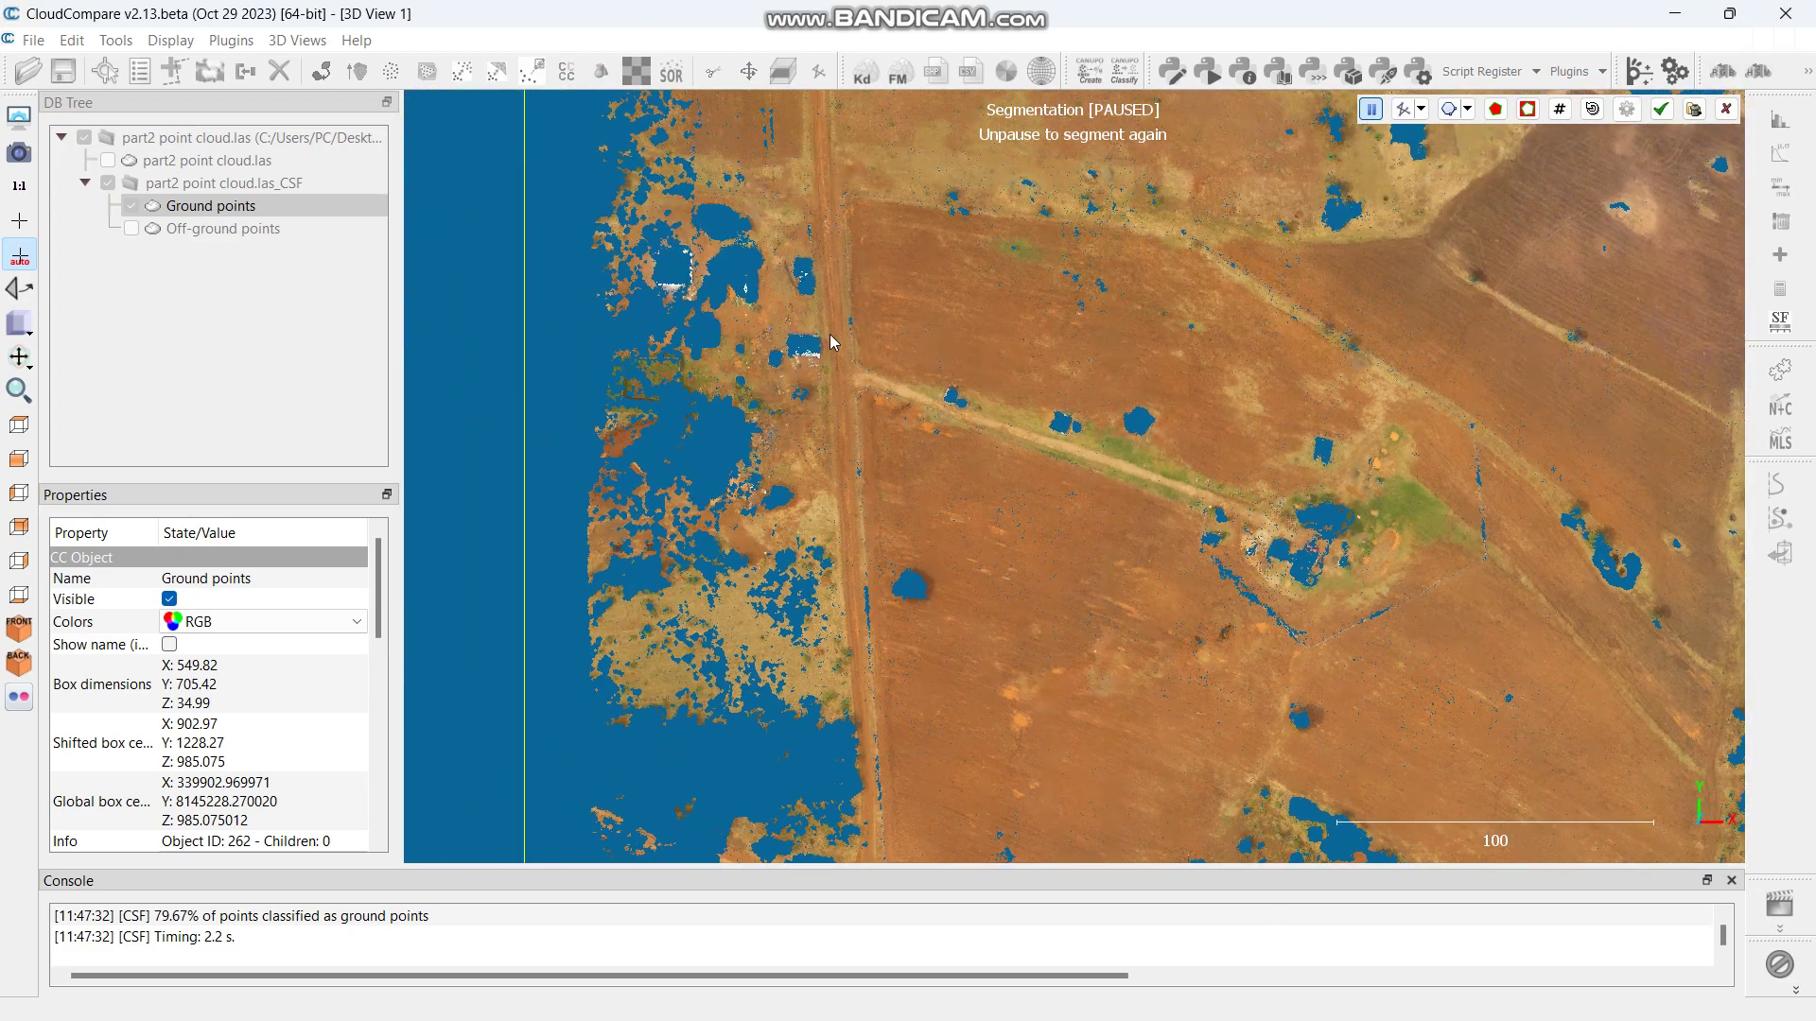
{"action": "scroll", "coordinate": [803, 357], "scroll_direction": "up", "scroll_amount": 3}
{"action": "scroll", "coordinate": [682, 304], "scroll_direction": "up", "scroll_amount": 1}
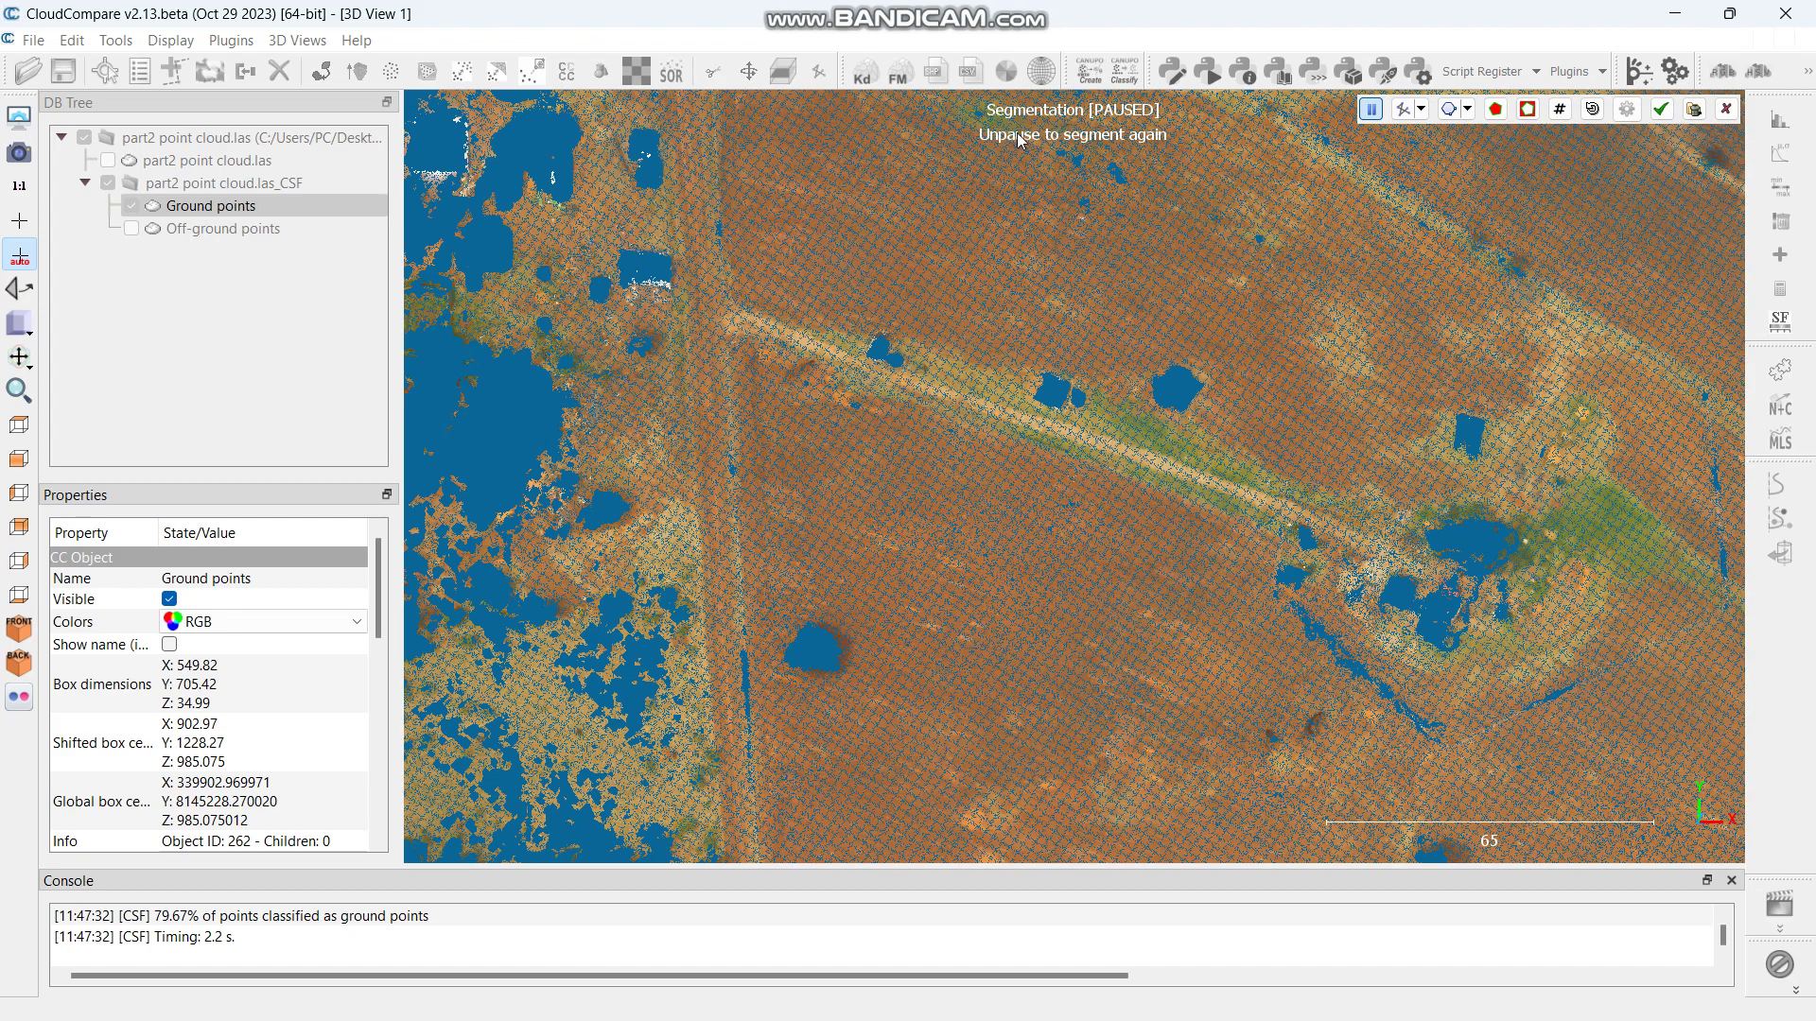
{"action": "left_click", "coordinate": [1370, 111]}
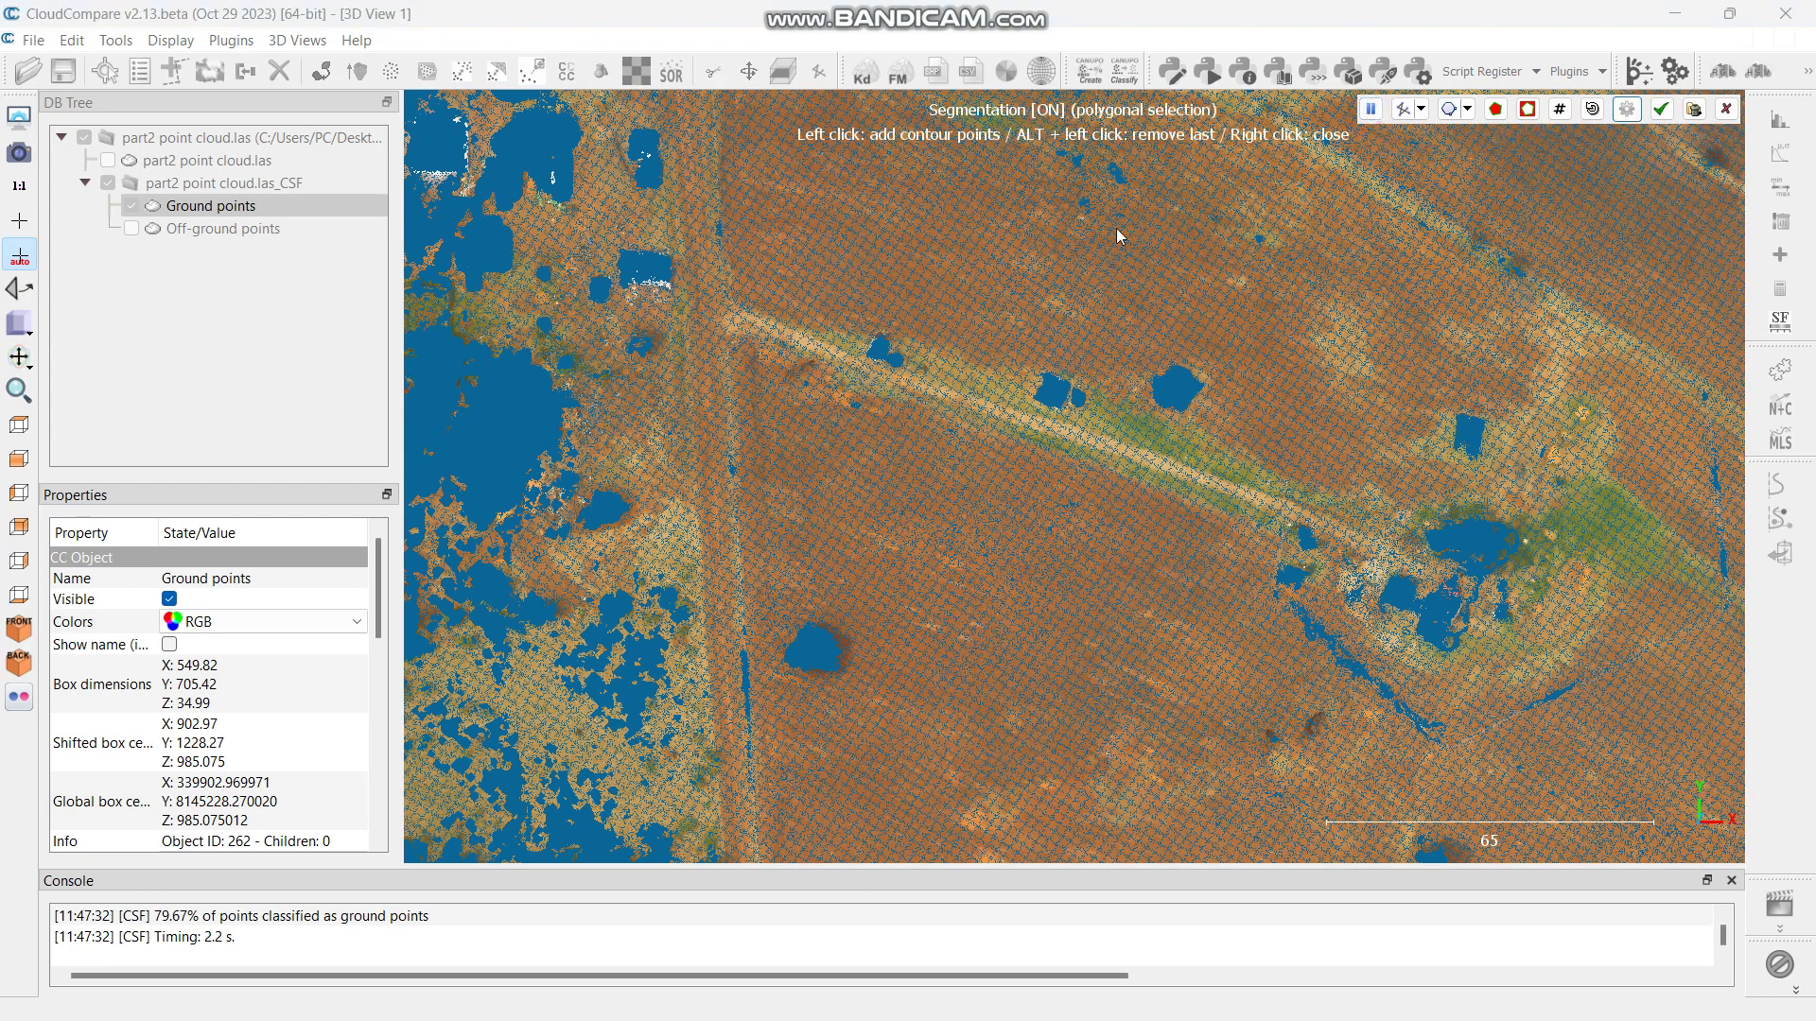
Step: Segment out the white points around the small blue patch left of the road
{"action": "left_click", "coordinate": [623, 273]}
{"action": "left_click", "coordinate": [625, 289]}
{"action": "left_click", "coordinate": [678, 289]}
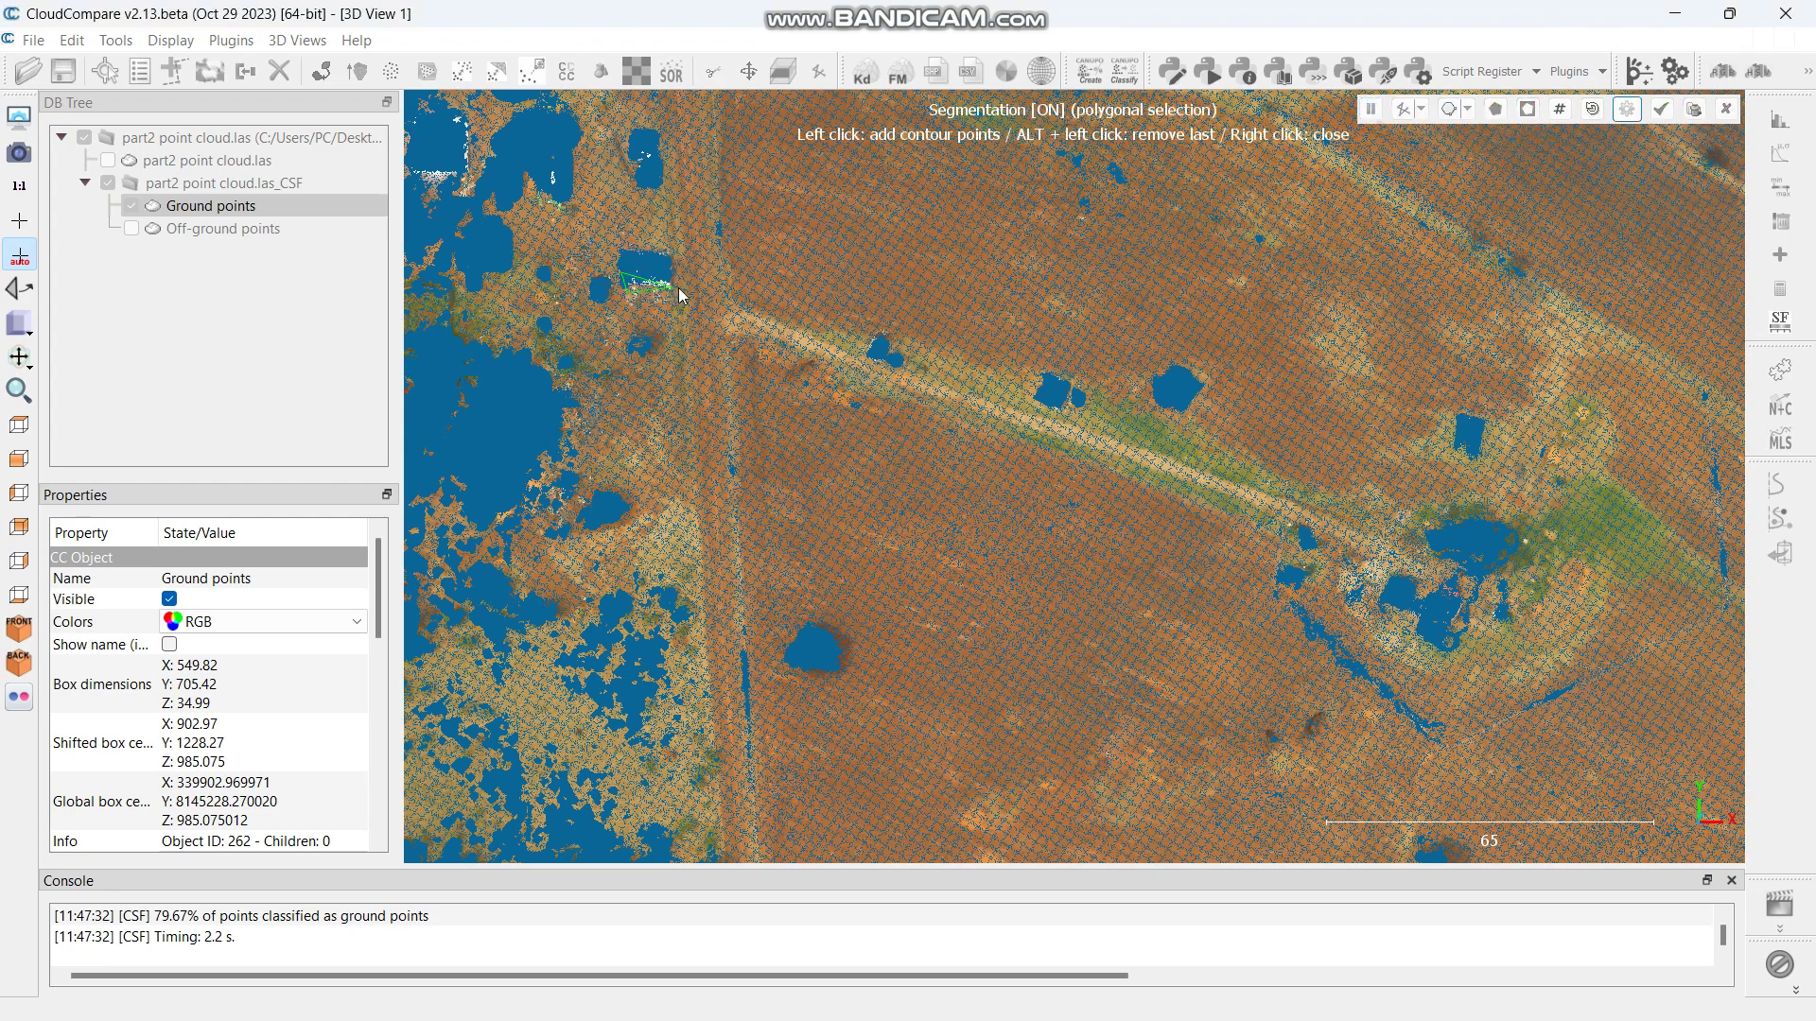
{"action": "right_click", "coordinate": [684, 276]}
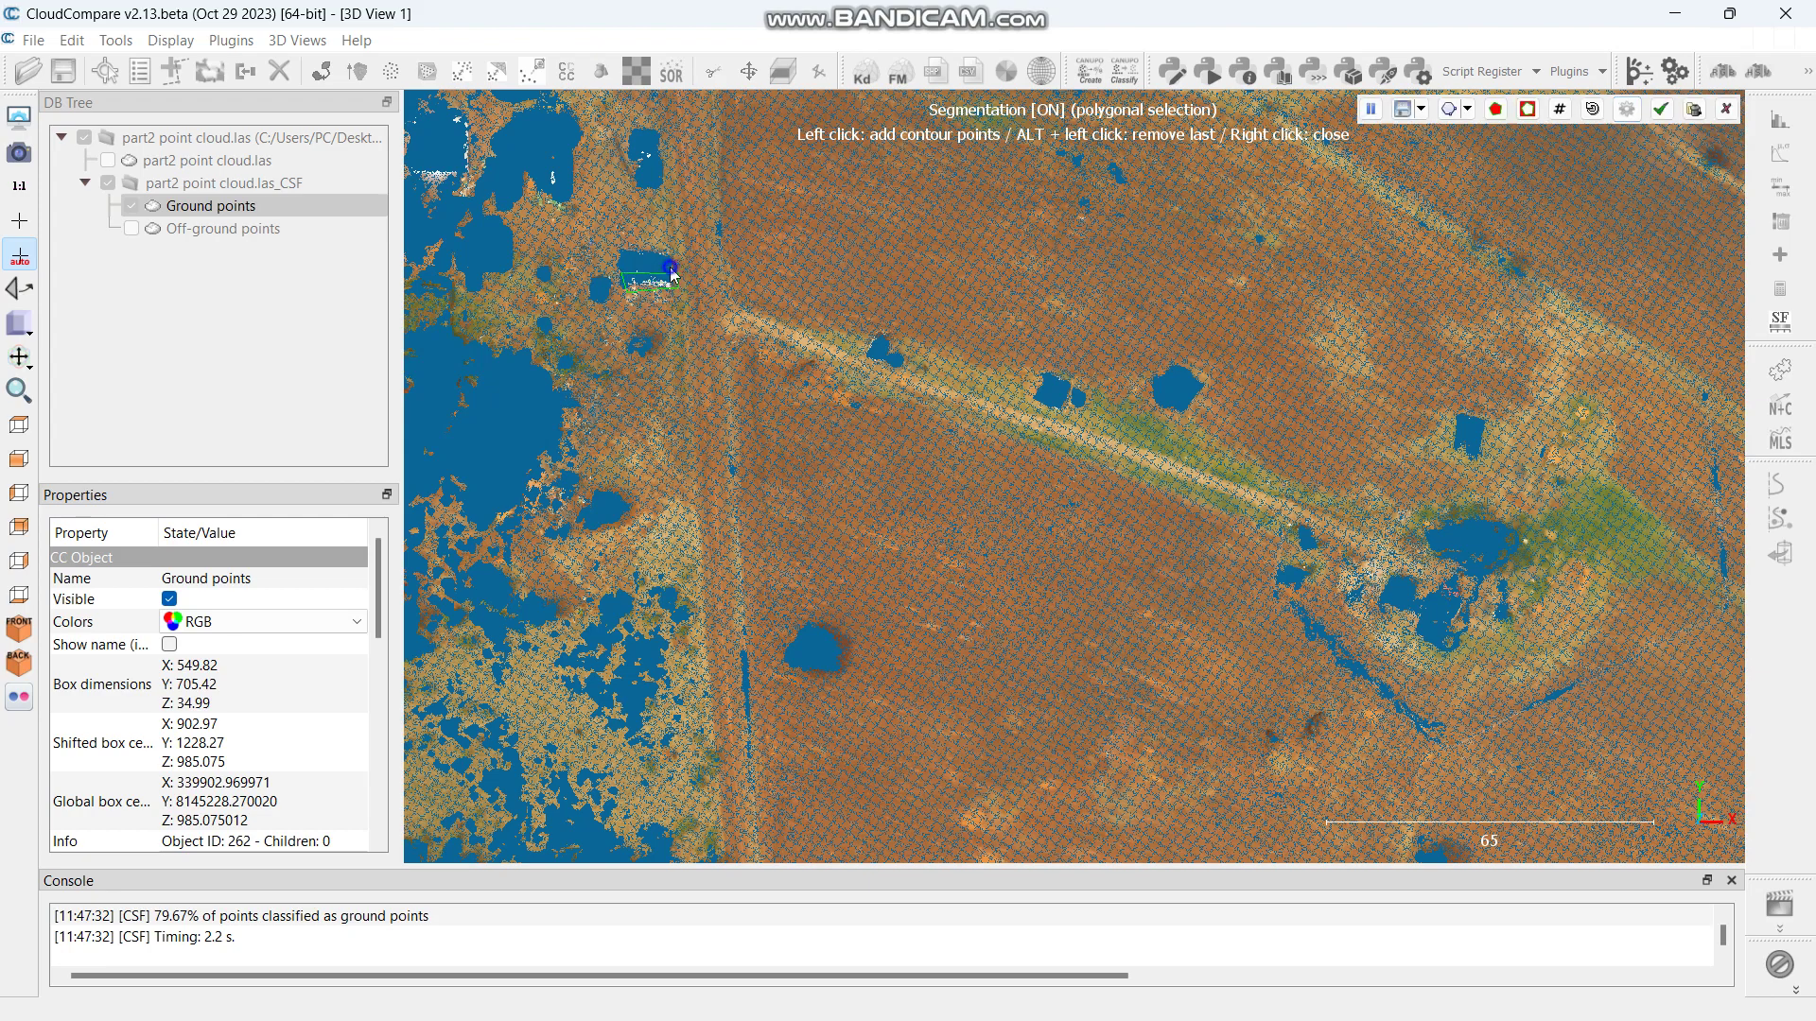
{"action": "left_click", "coordinate": [1527, 108]}
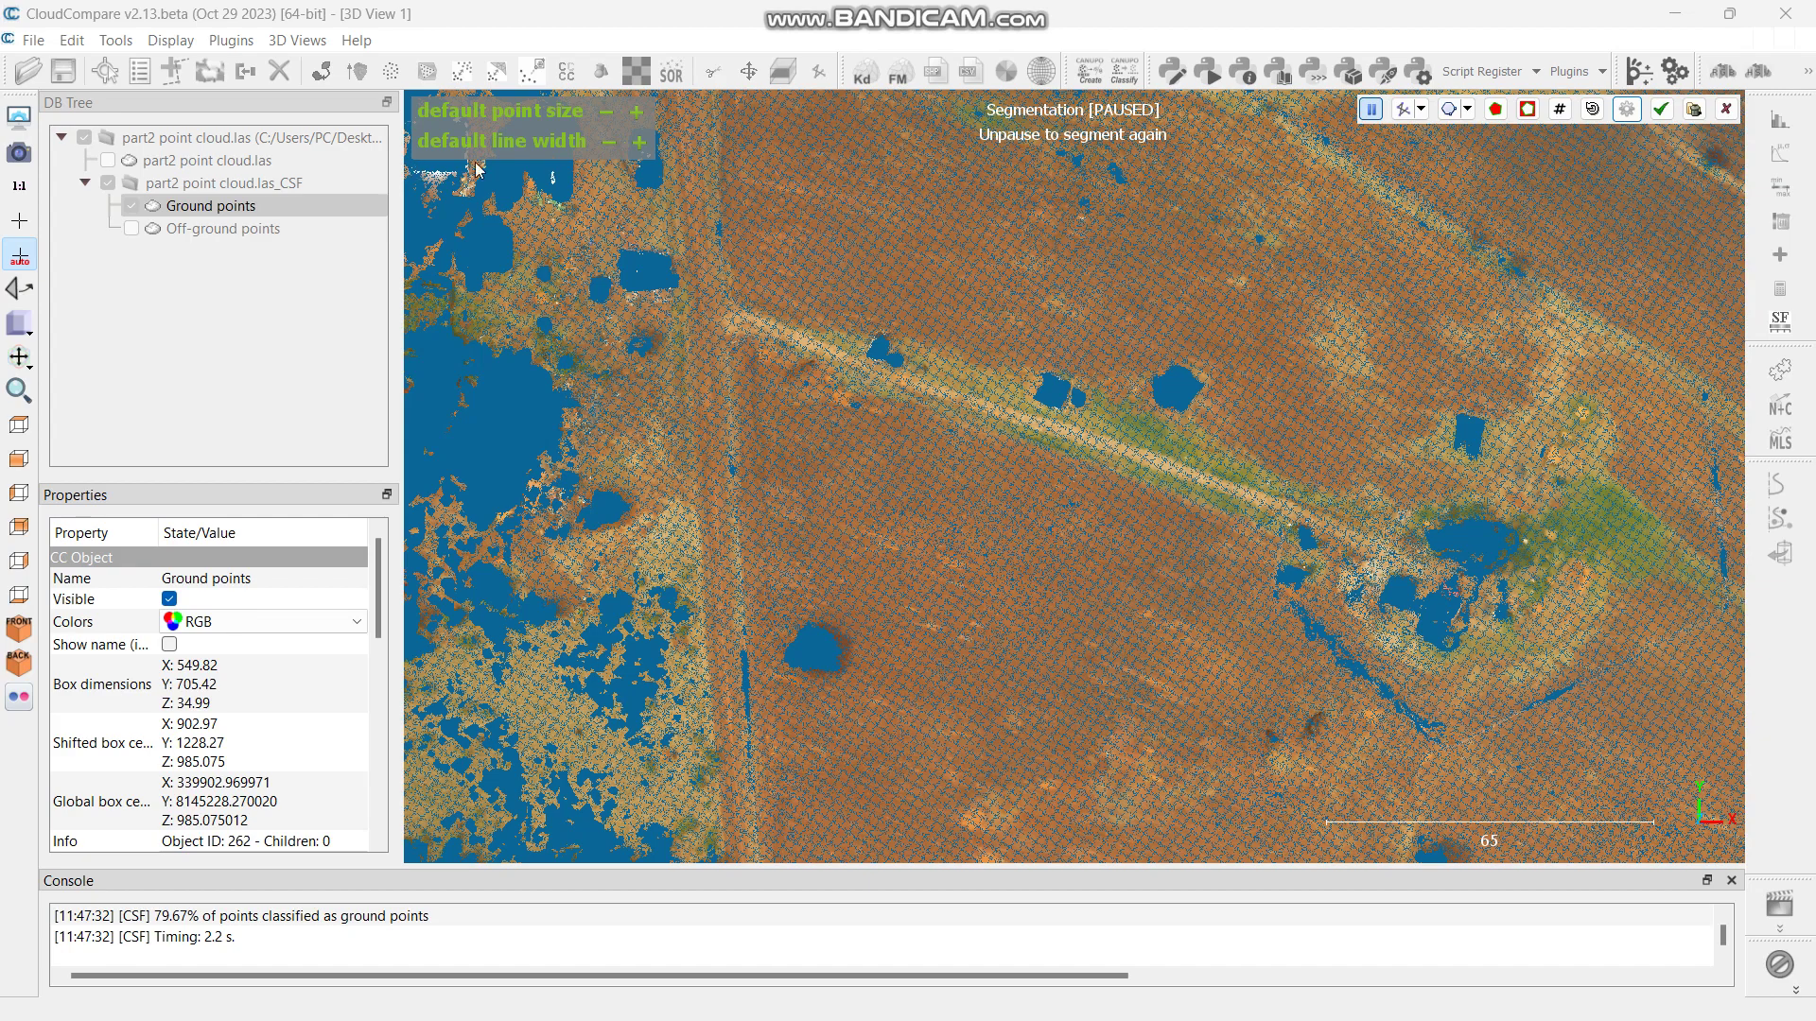
Step: Segment out the stray cluster in the upper-left and confirm the segmentation
{"action": "left_click", "coordinate": [1369, 110]}
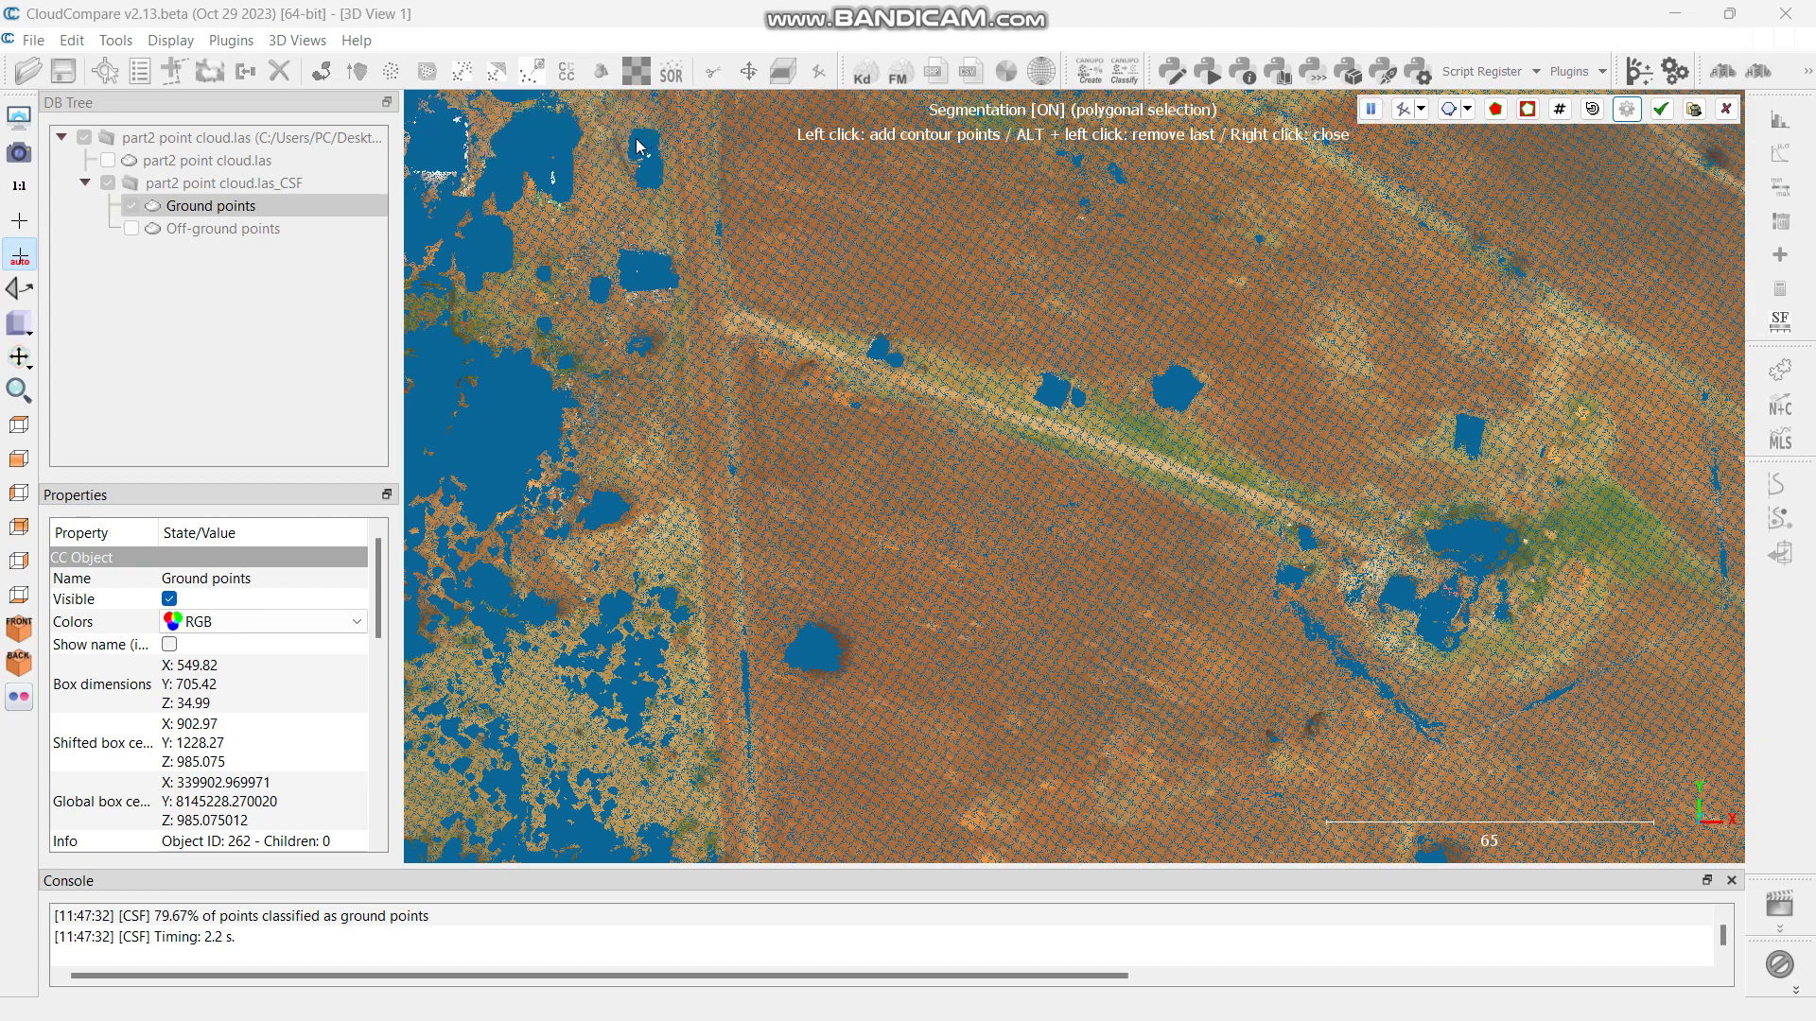
{"action": "left_click", "coordinate": [411, 162]}
{"action": "left_click", "coordinate": [409, 178]}
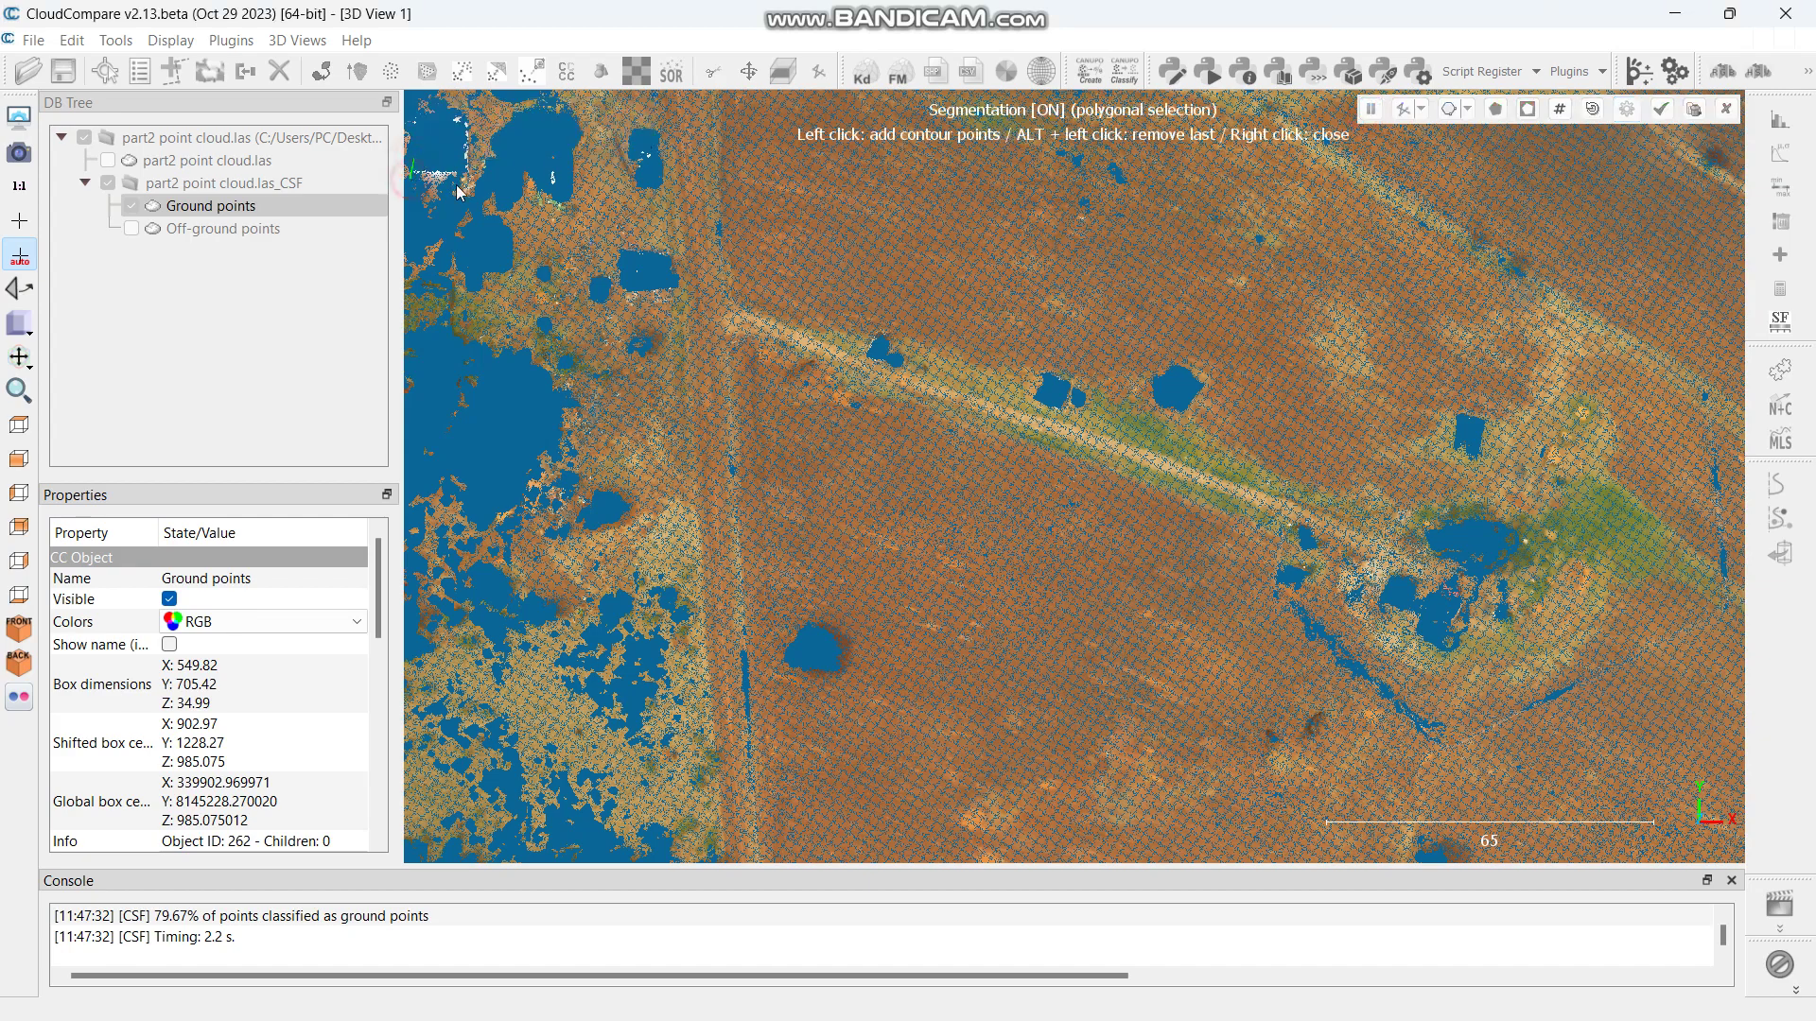
{"action": "left_click", "coordinate": [468, 183]}
{"action": "left_click", "coordinate": [492, 157]}
{"action": "left_click", "coordinate": [462, 113]}
{"action": "right_click", "coordinate": [434, 131]}
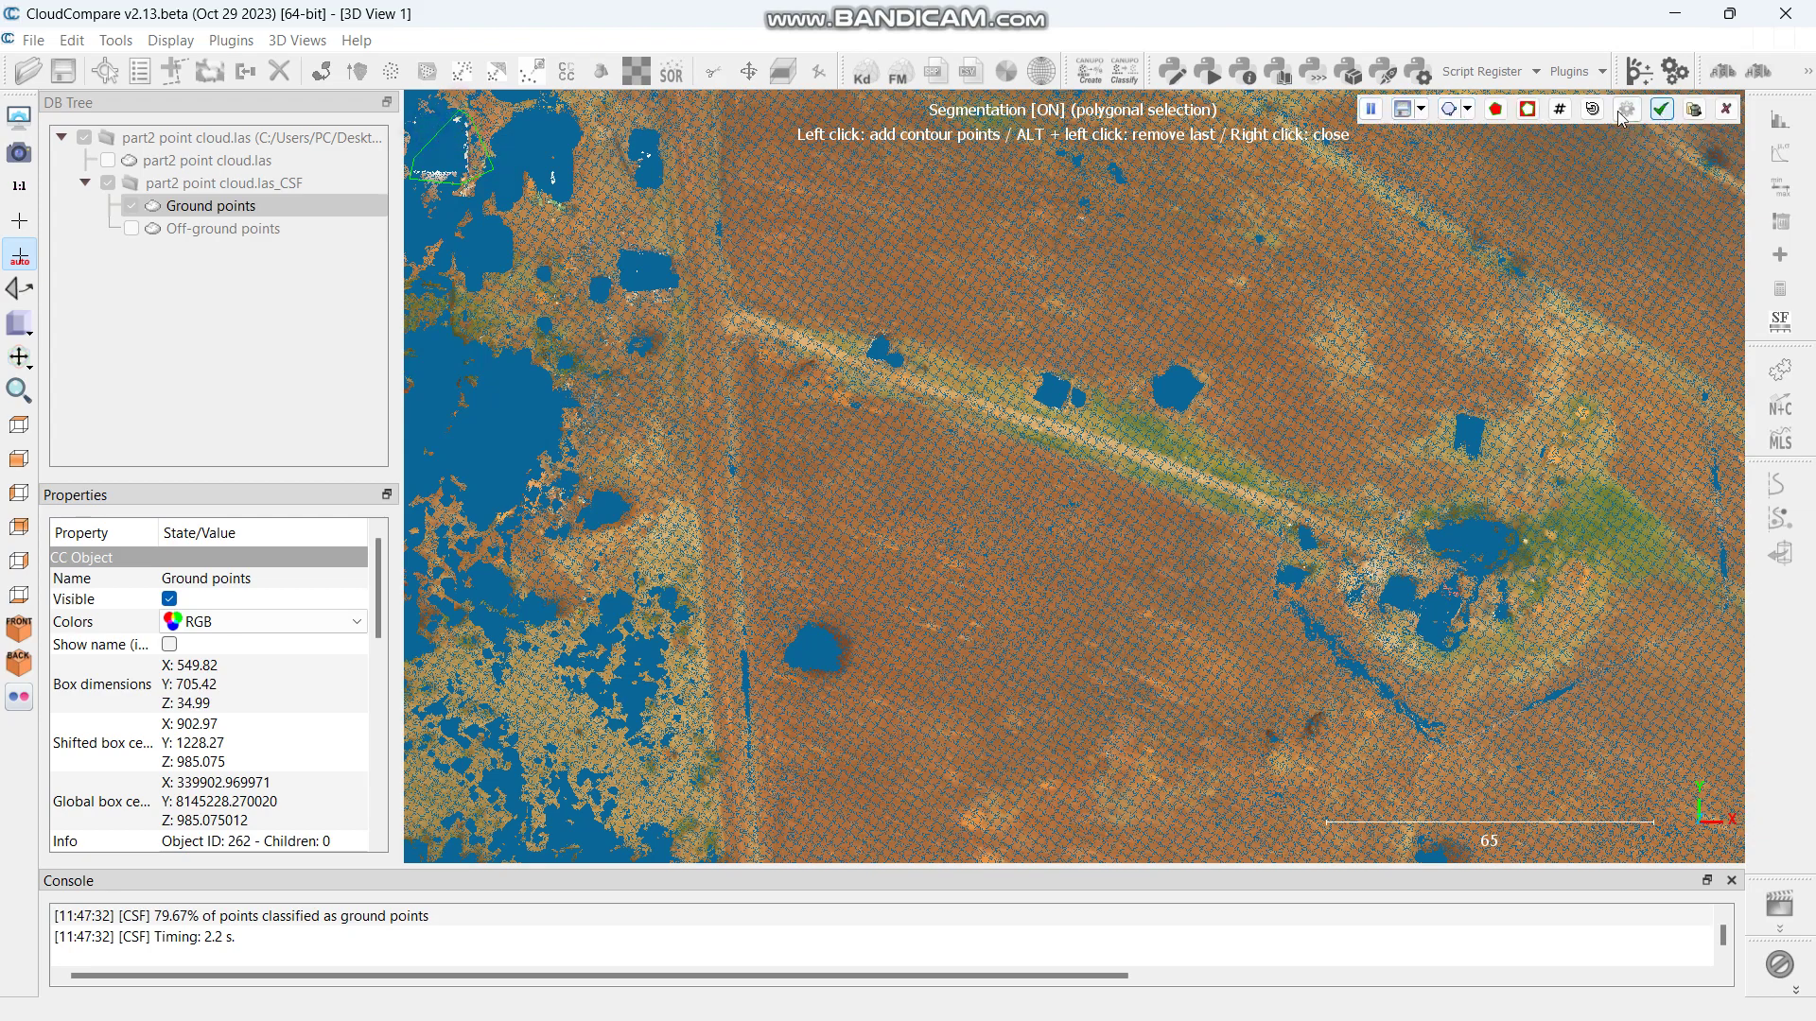
{"action": "left_click", "coordinate": [1525, 112]}
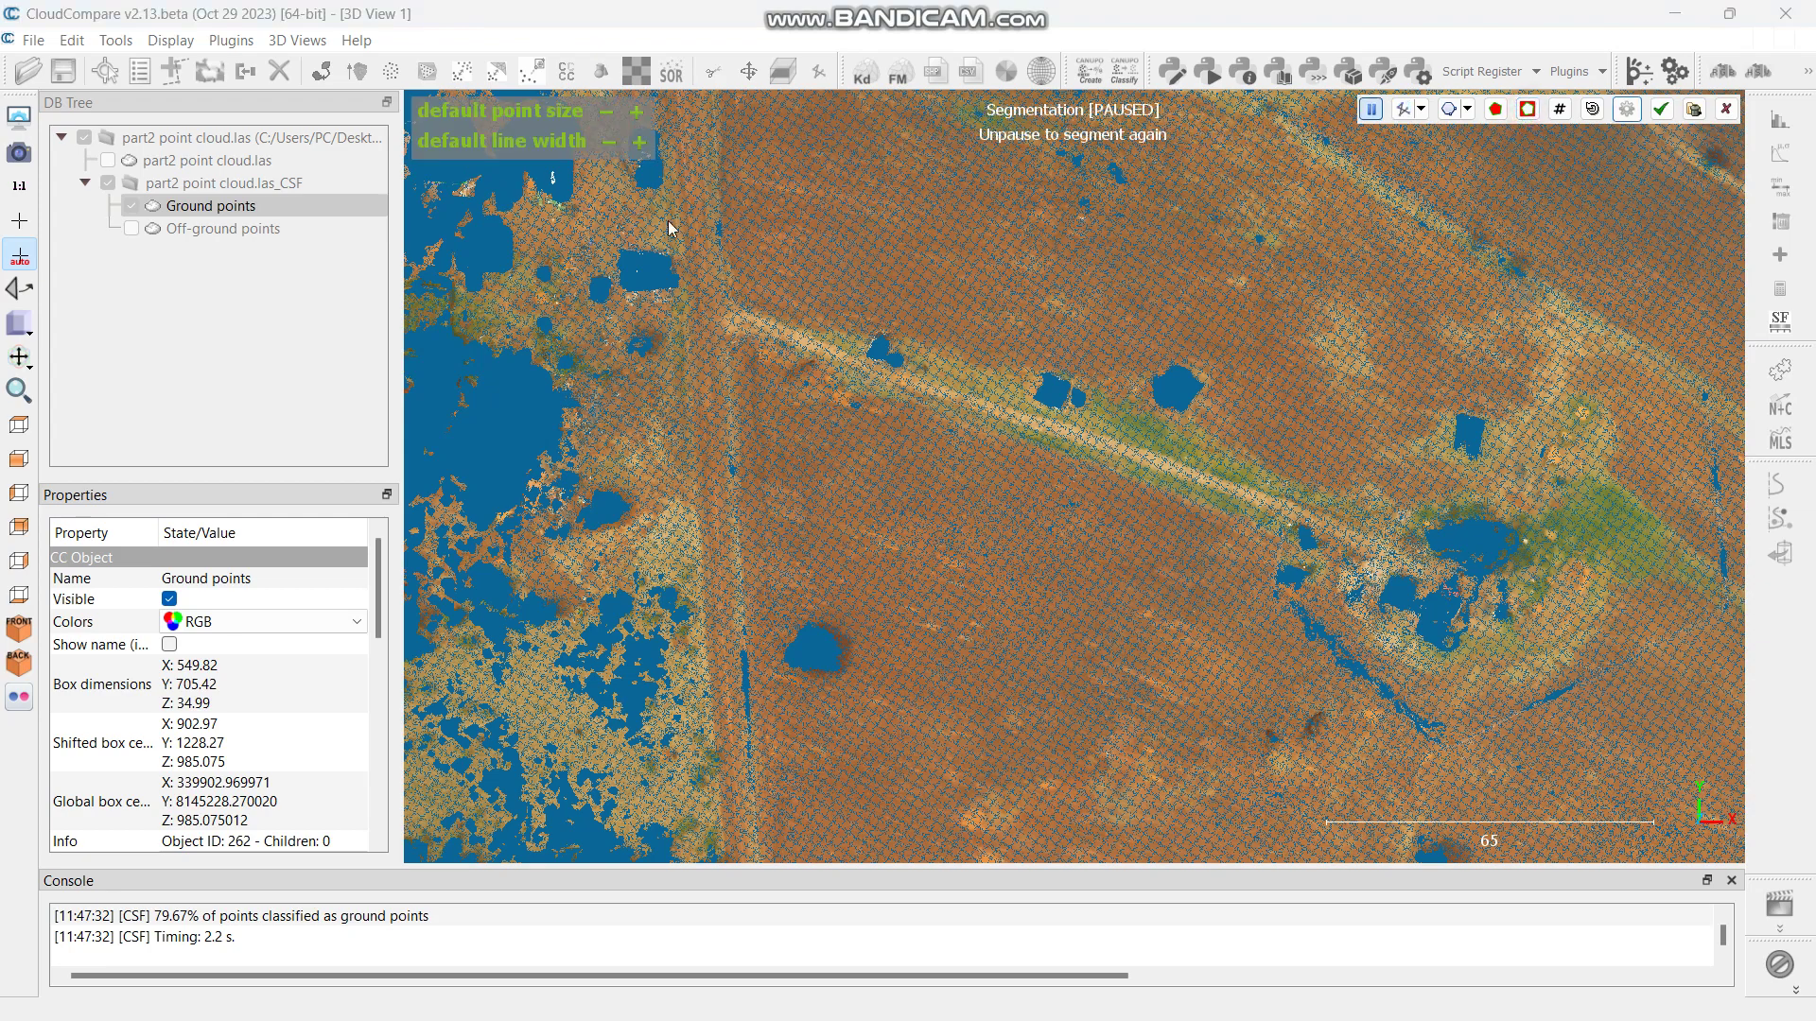
{"action": "left_click", "coordinate": [1662, 111]}
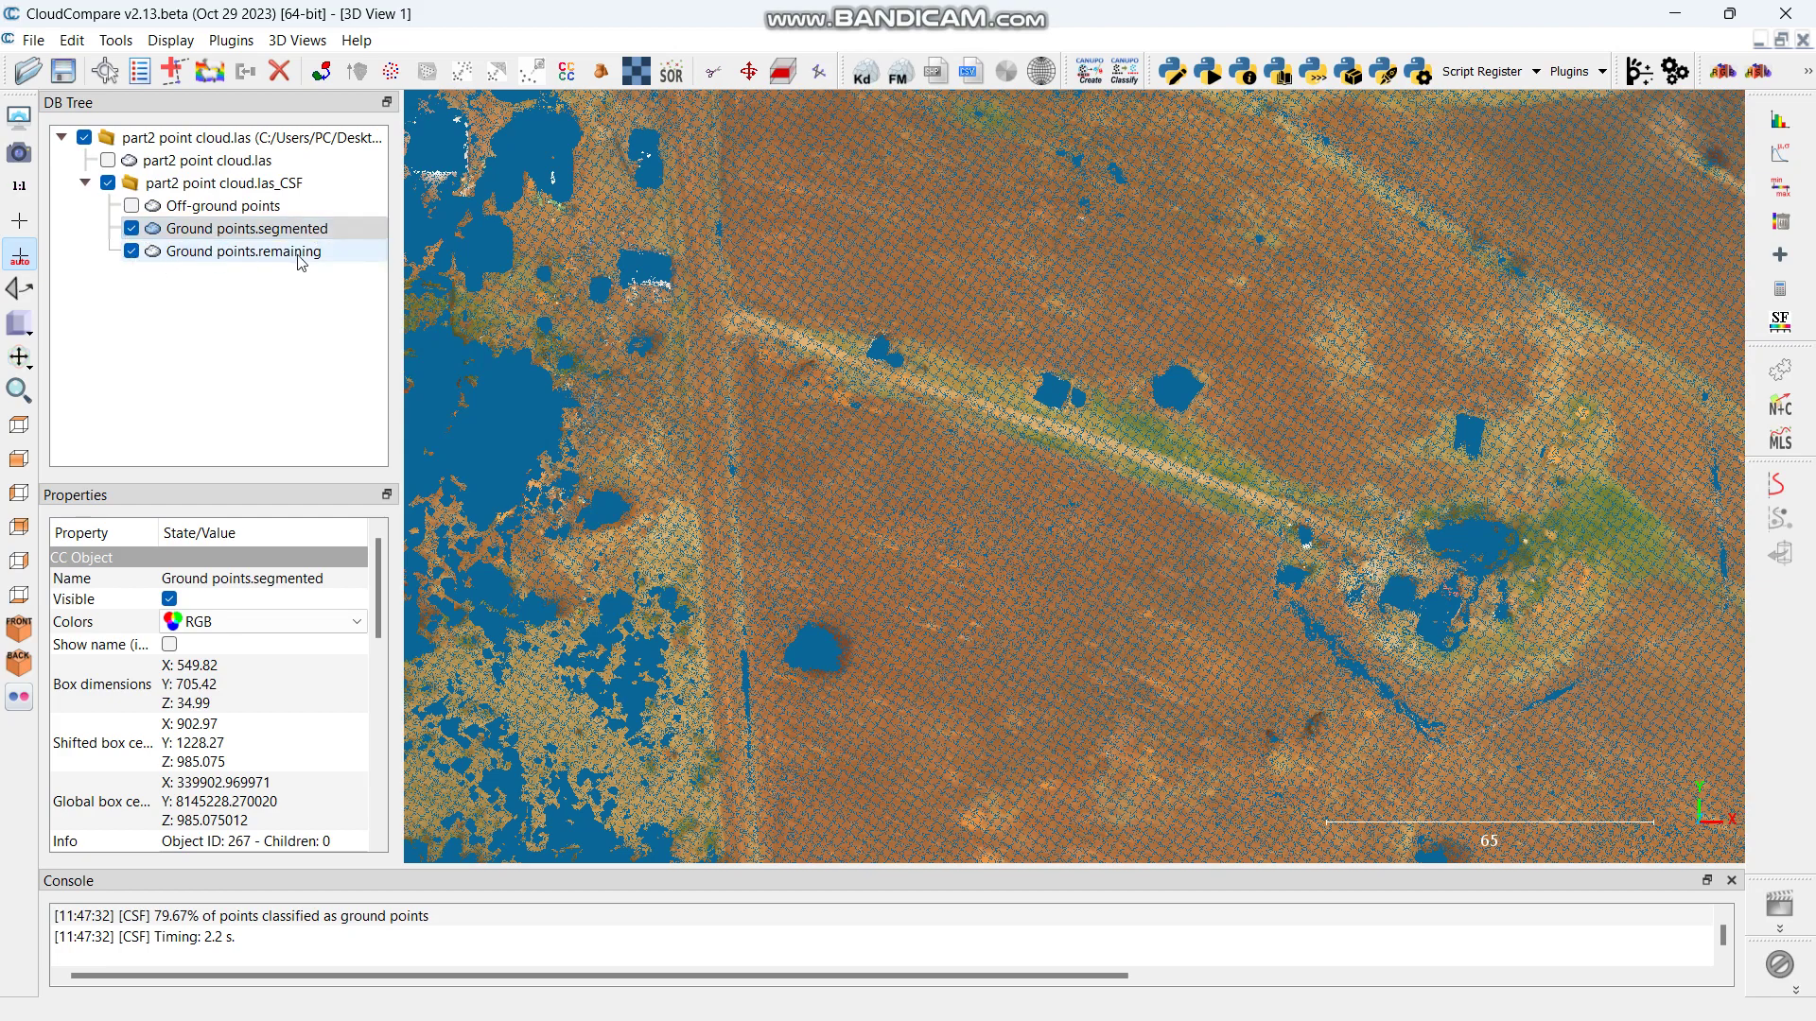
Step: Hide Ground points.remaining, keep Ground points.segmented visible, and zoom out to the full cloud
{"action": "scroll", "coordinate": [844, 240], "scroll_direction": "down", "scroll_amount": 3}
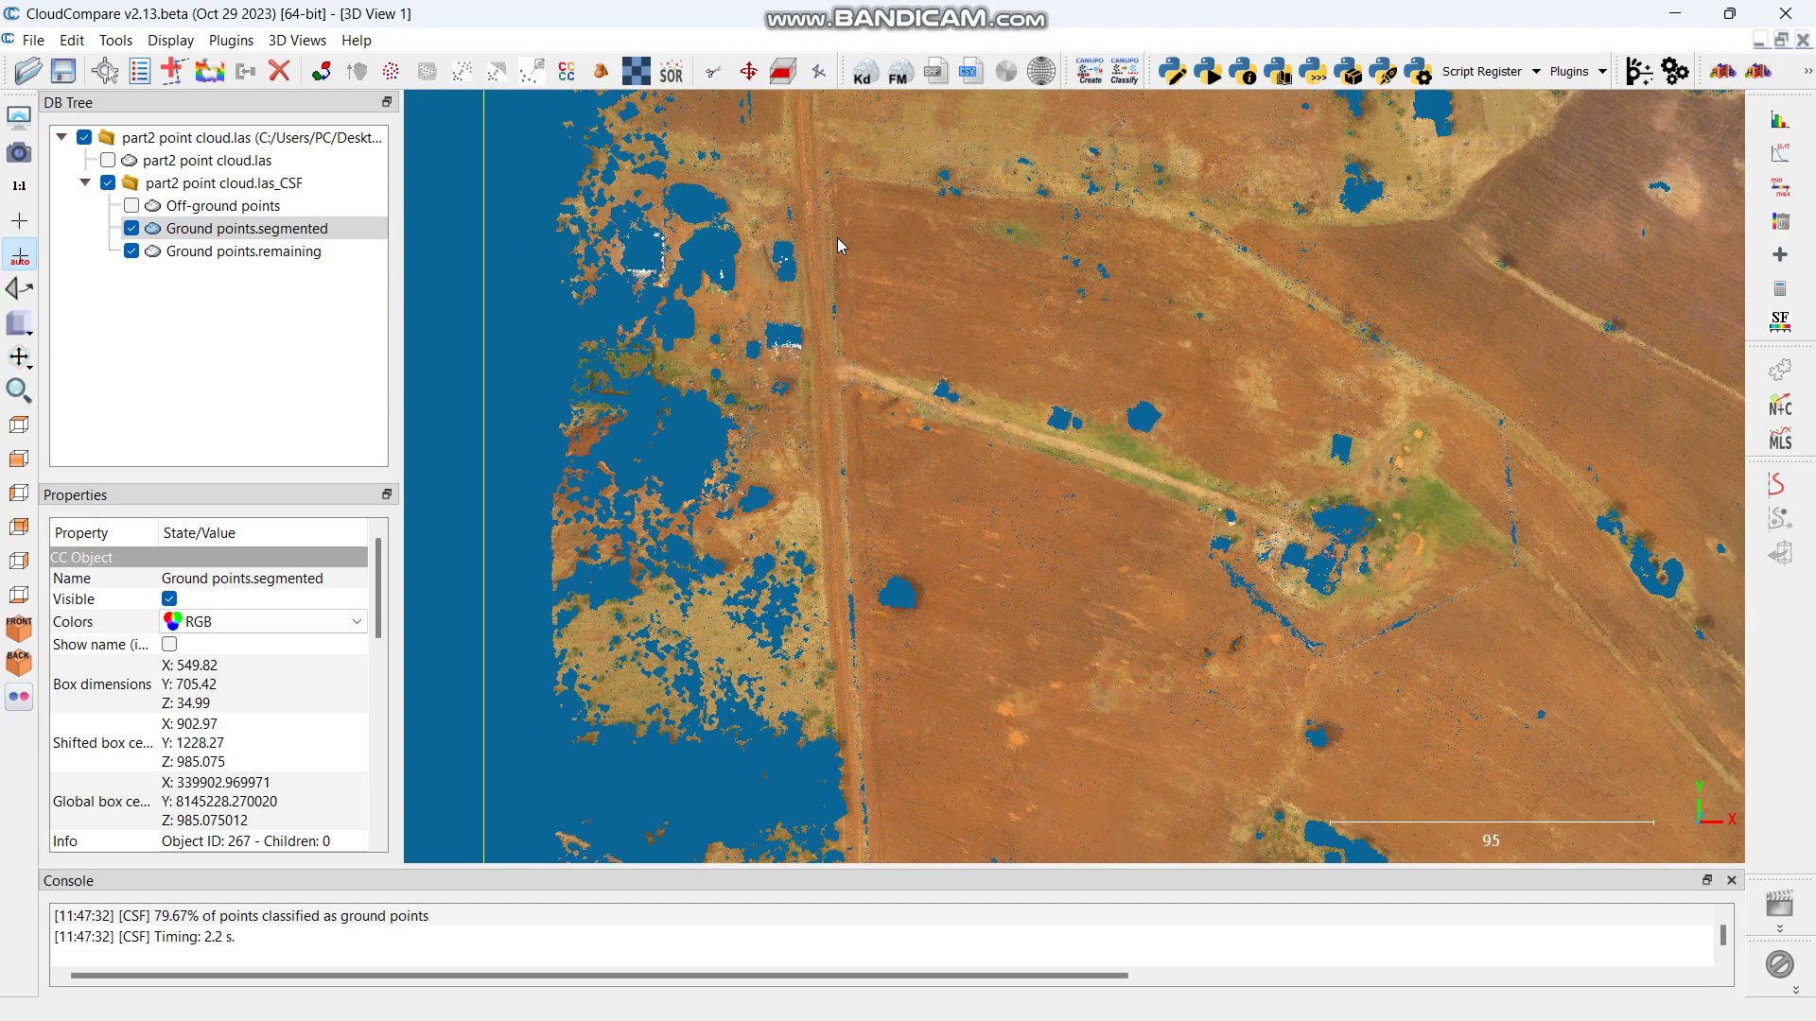
{"action": "scroll", "coordinate": [837, 236], "scroll_direction": "down", "scroll_amount": 1}
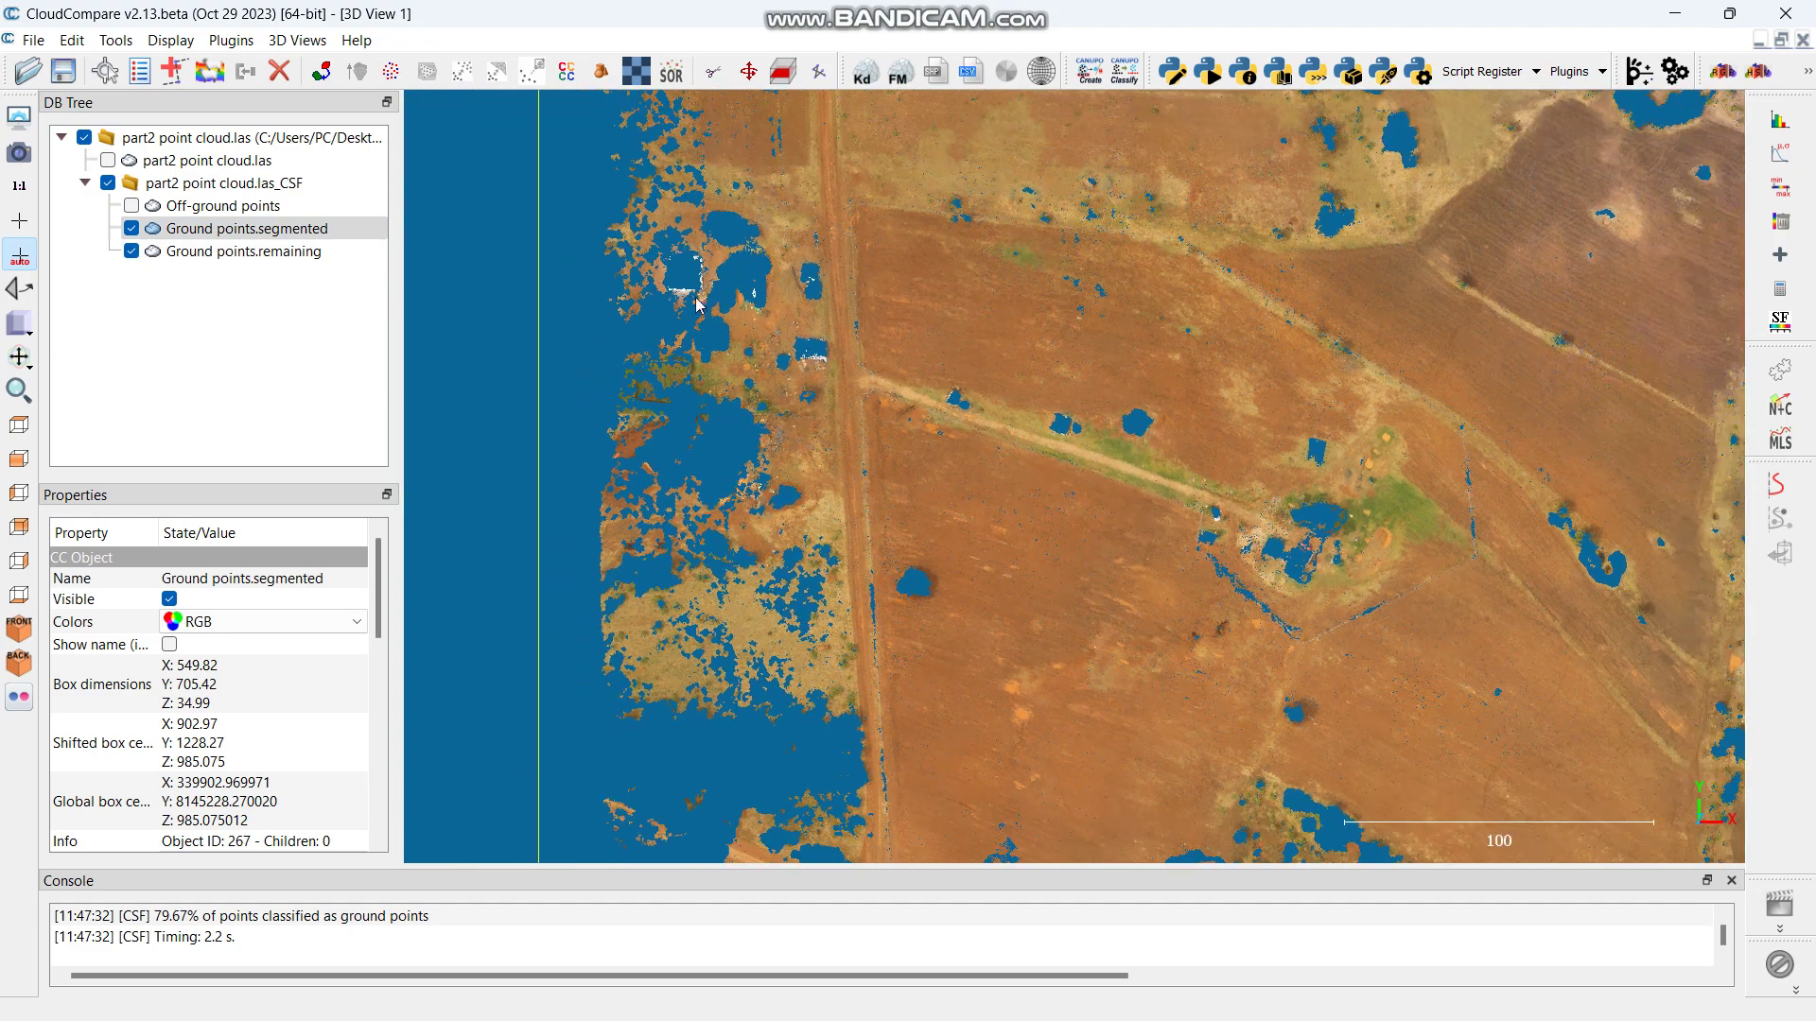
{"action": "left_click", "coordinate": [131, 230]}
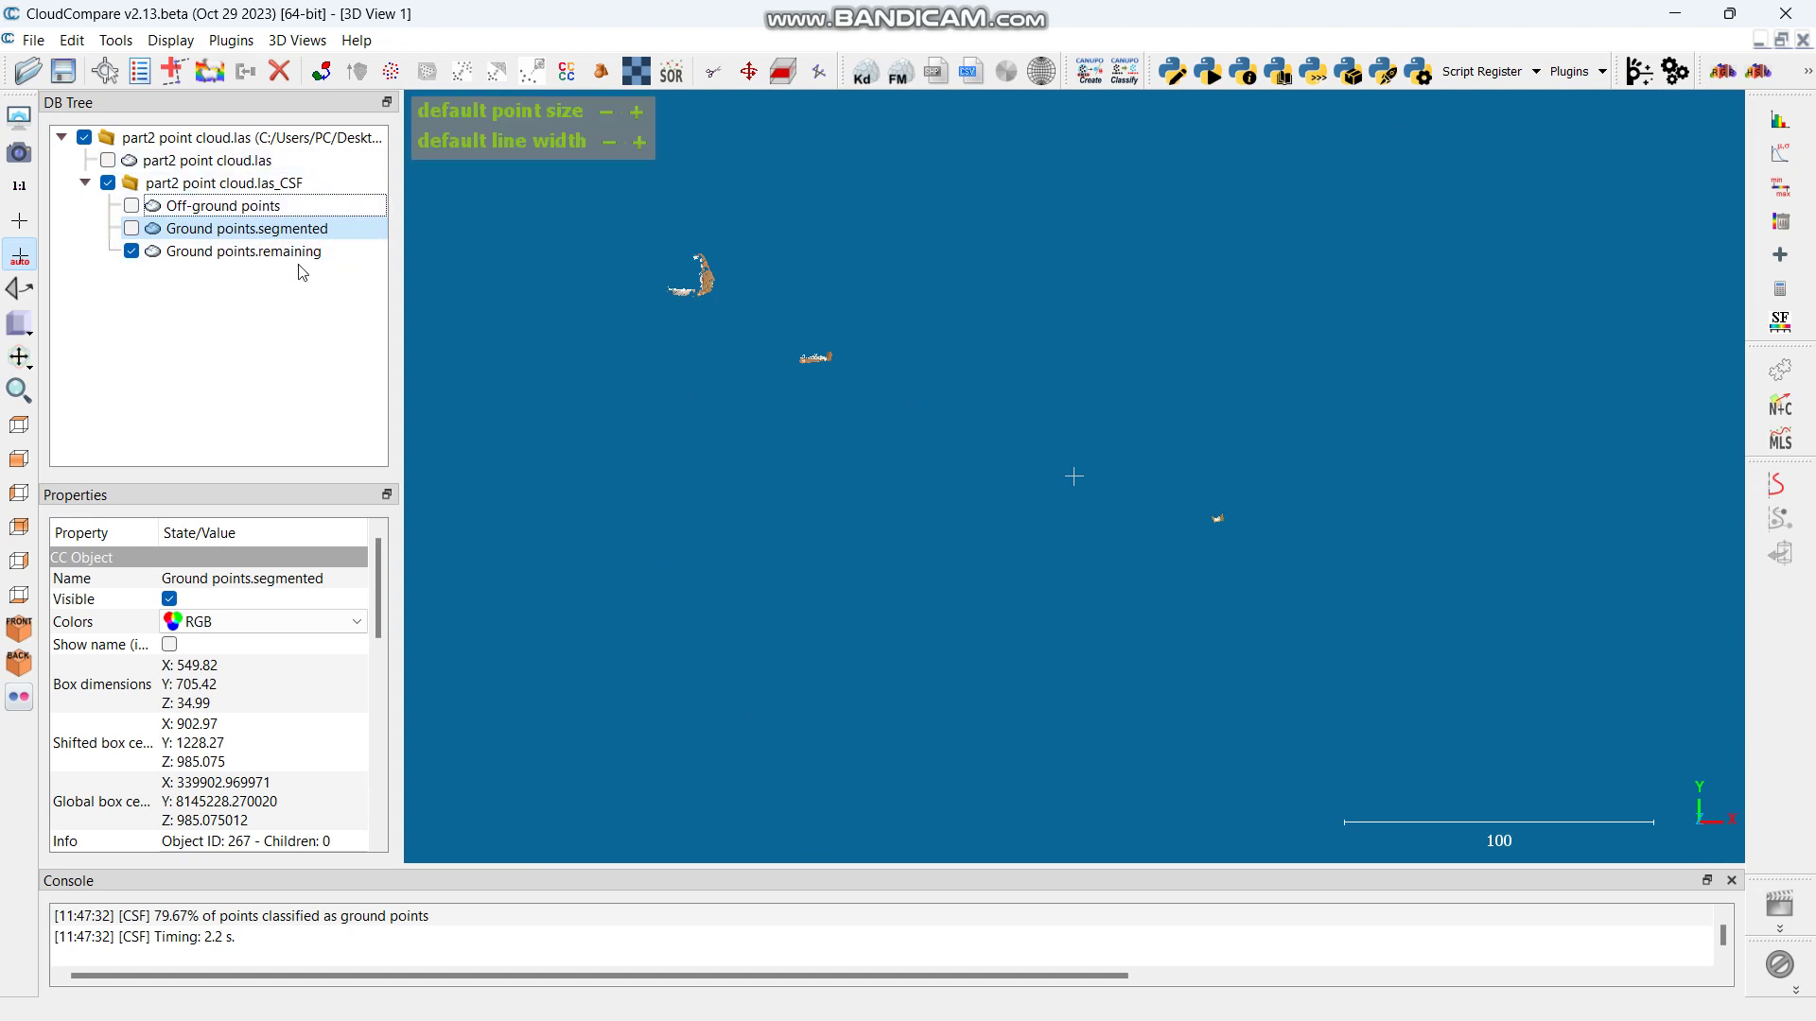
{"action": "left_click", "coordinate": [132, 251]}
{"action": "left_click", "coordinate": [134, 229]}
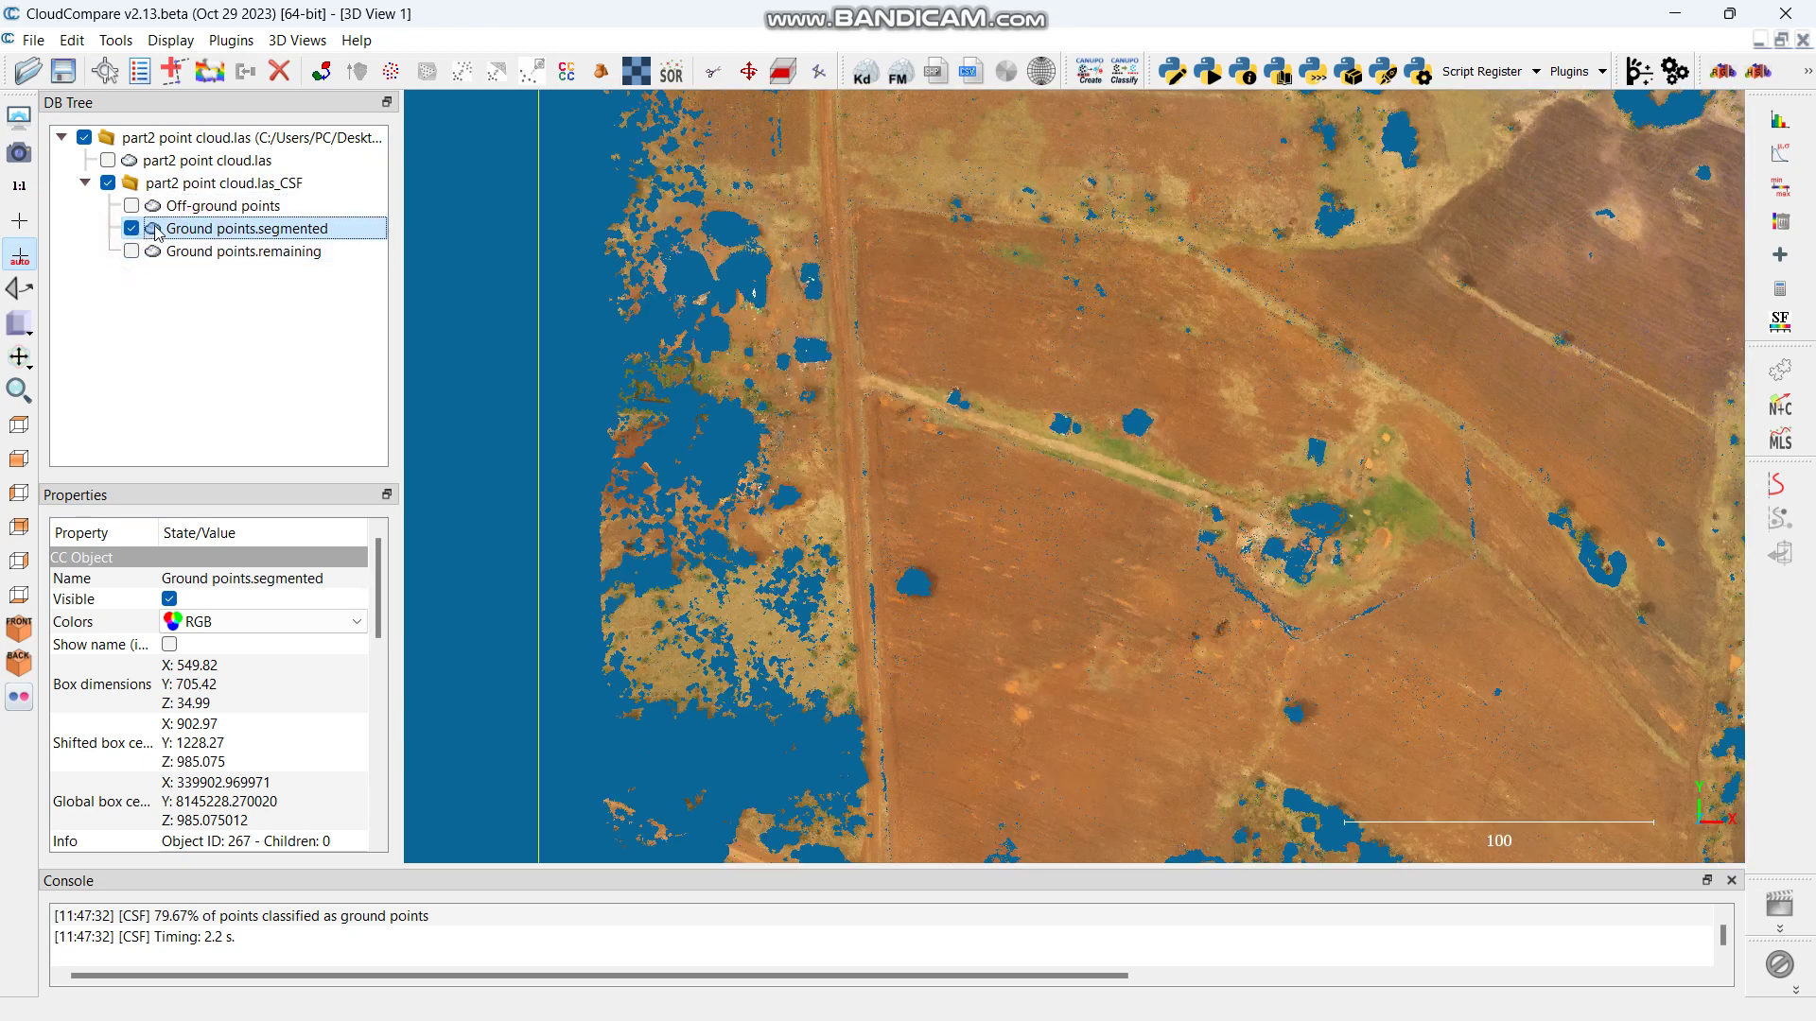
{"action": "scroll", "coordinate": [908, 251], "scroll_direction": "down", "scroll_amount": 4}
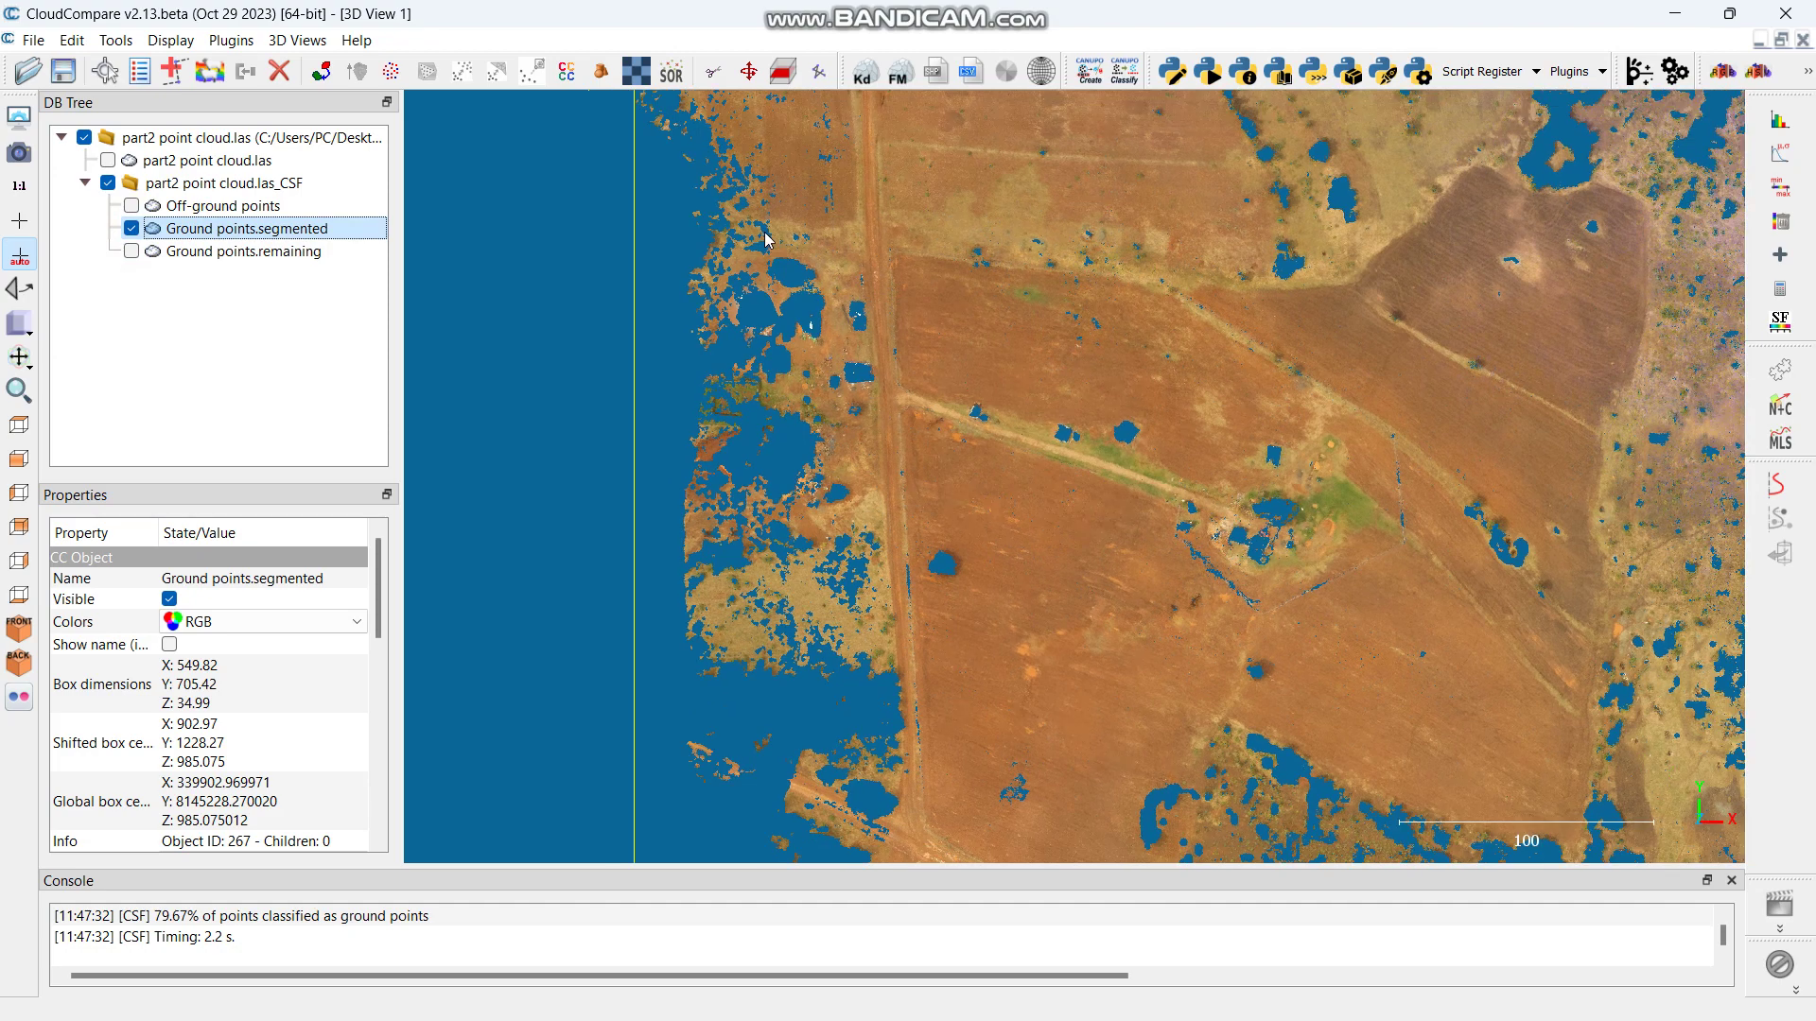
{"action": "scroll", "coordinate": [1142, 333], "scroll_direction": "down", "scroll_amount": 5}
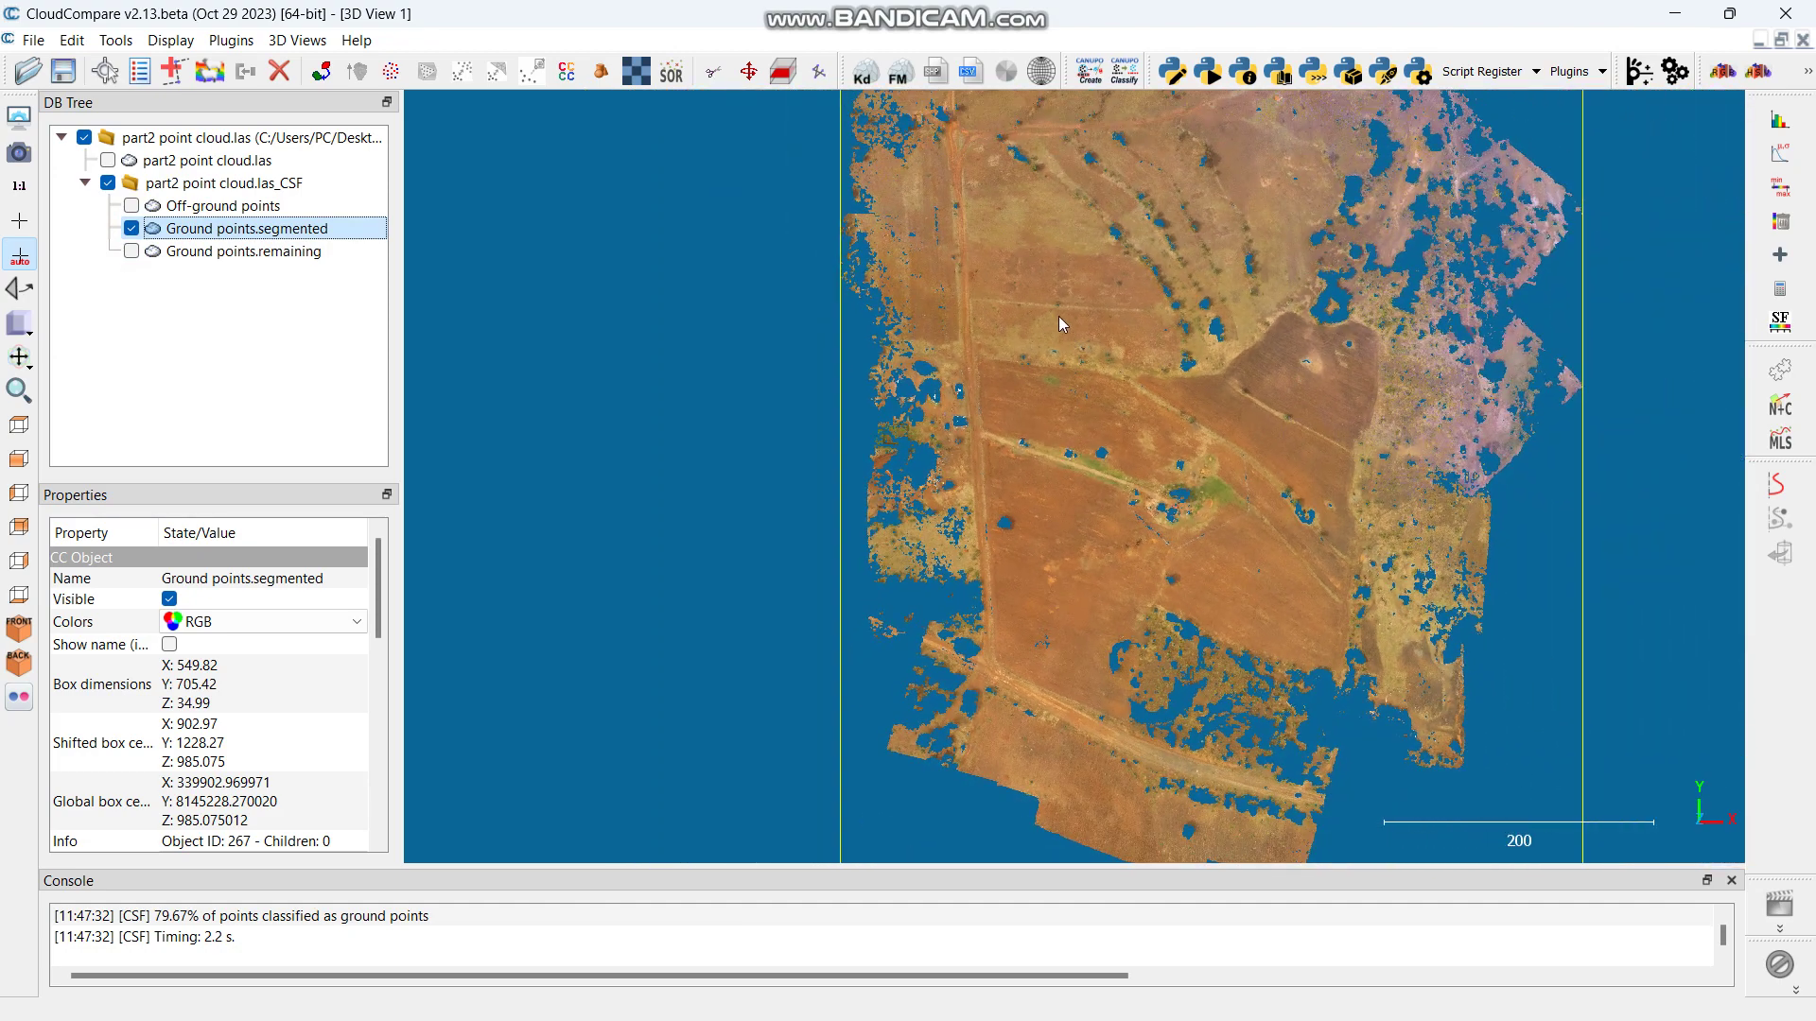
{"action": "scroll", "coordinate": [1078, 317], "scroll_direction": "down", "scroll_amount": 1}
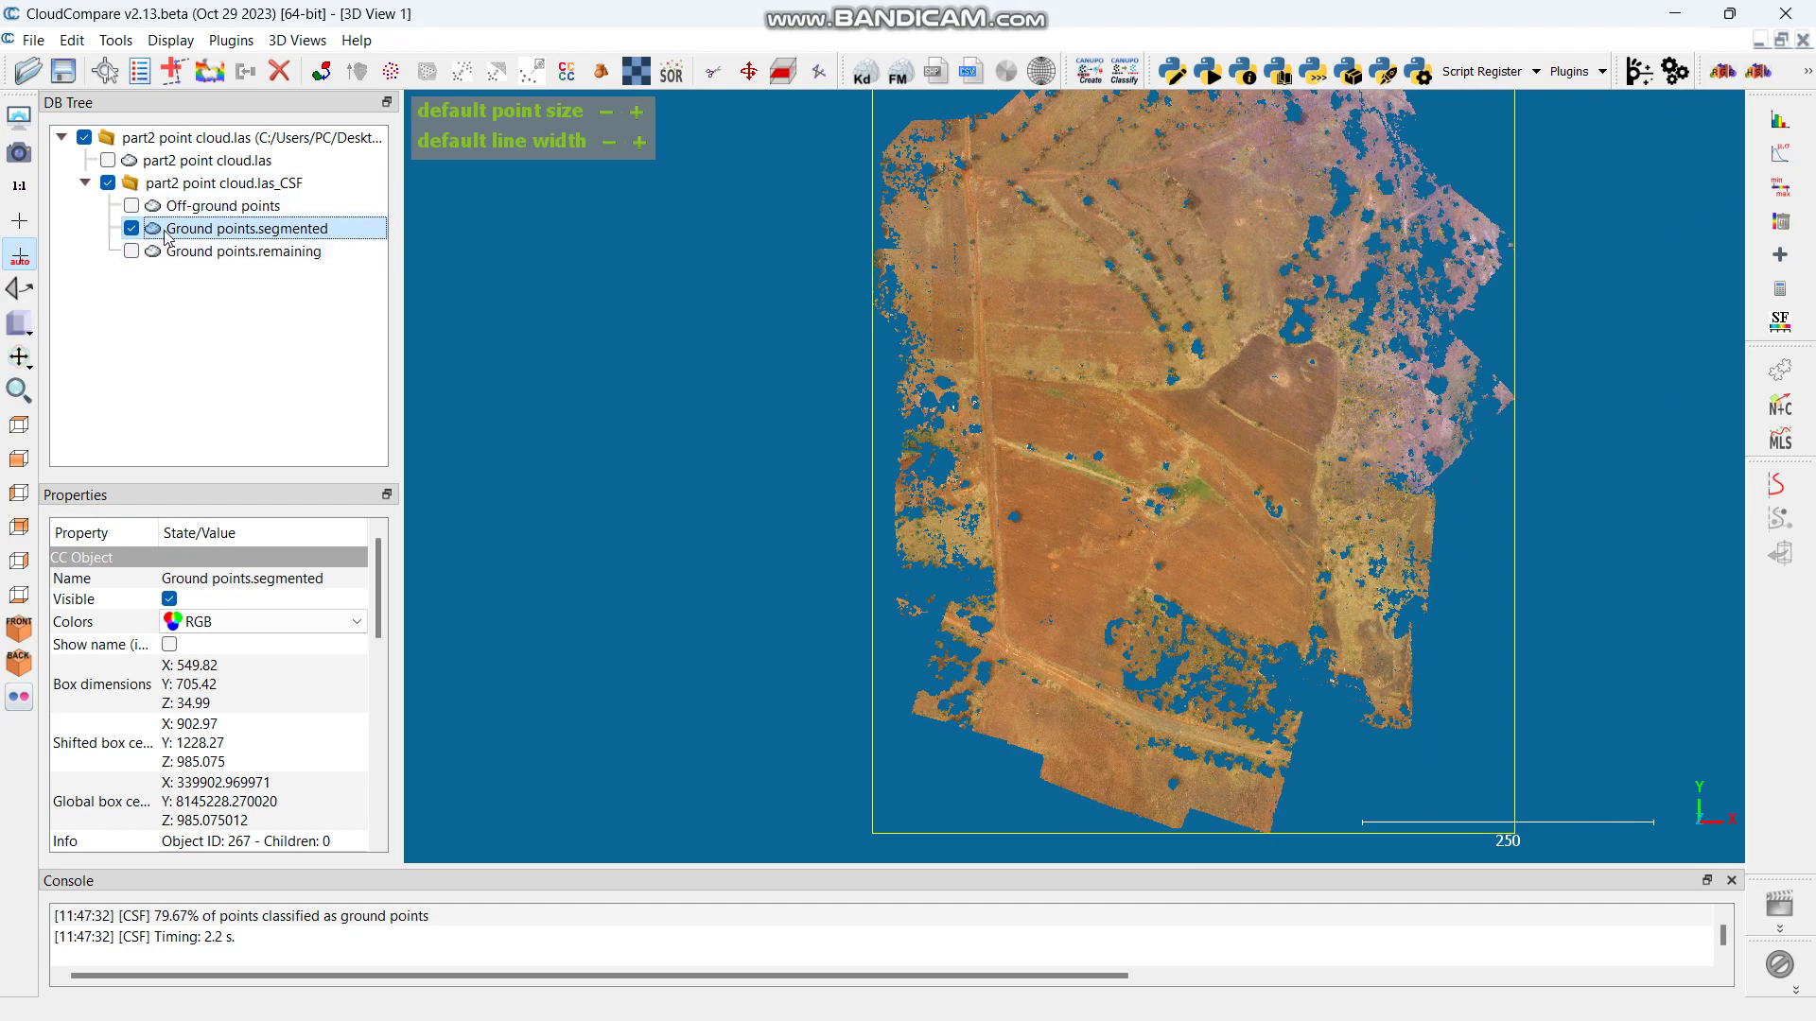
{"action": "scroll", "coordinate": [1065, 486], "scroll_direction": "down", "scroll_amount": 1}
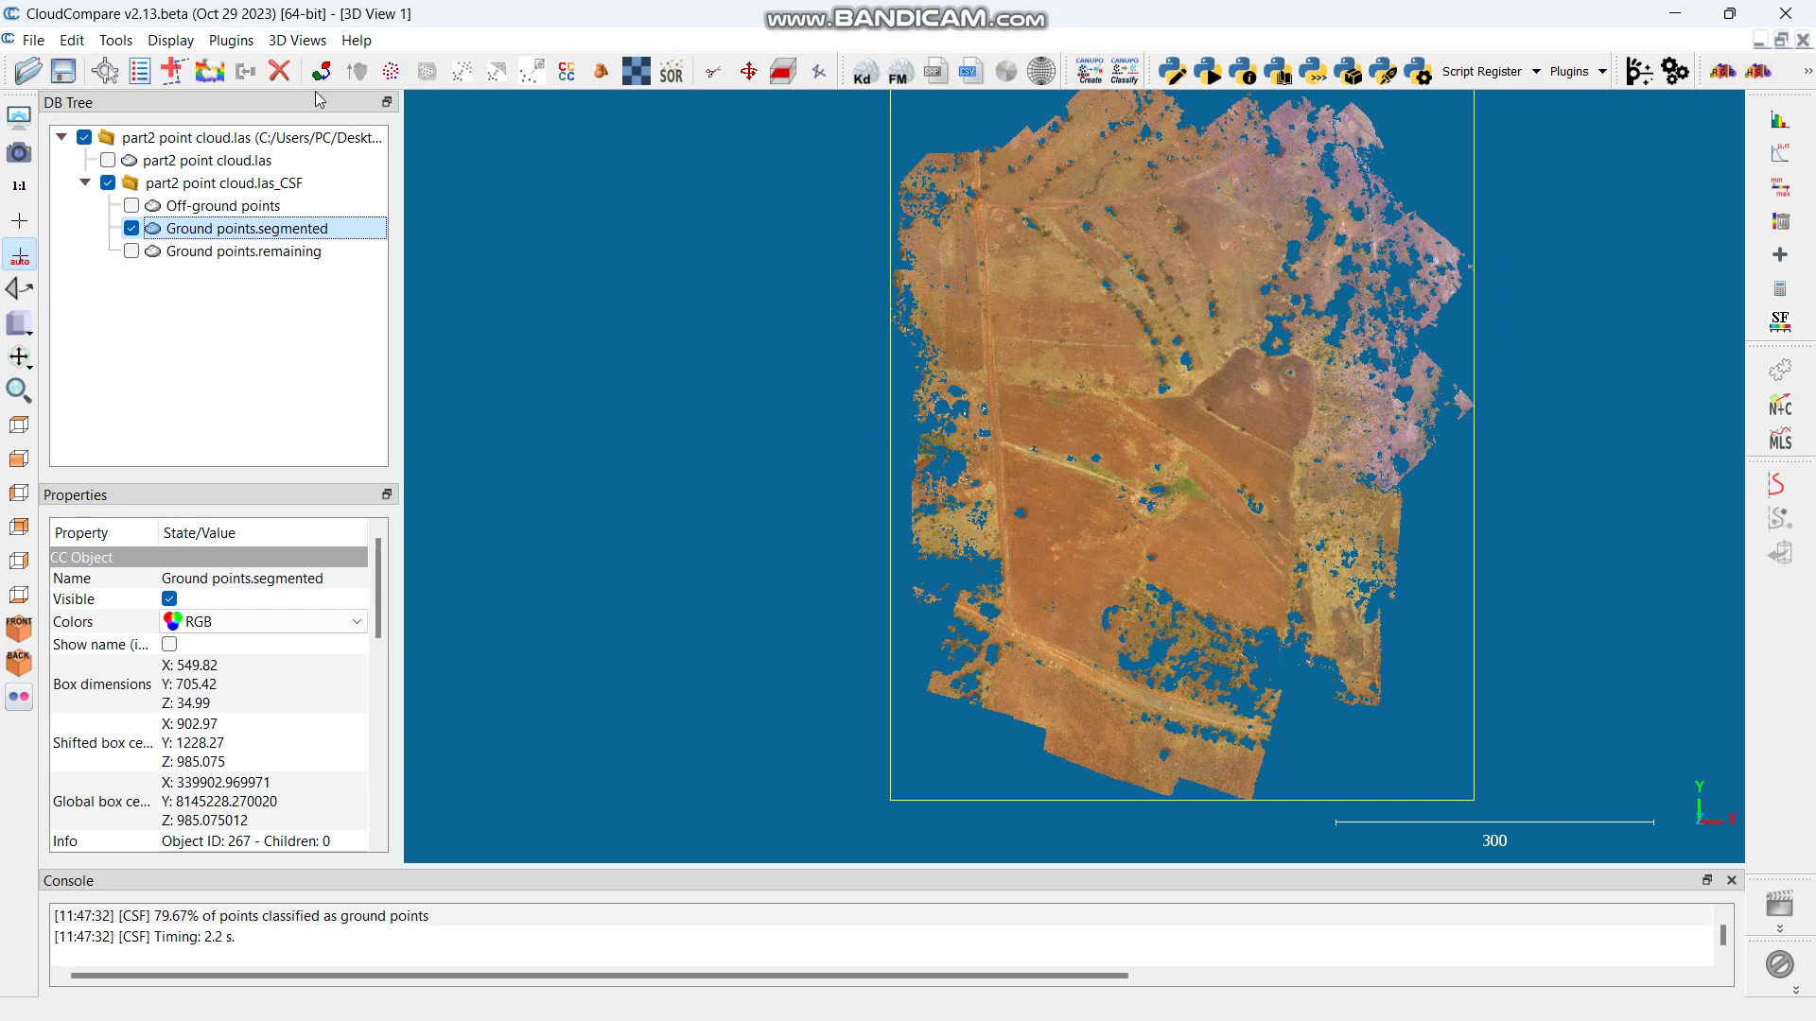
{"action": "left_click", "coordinate": [124, 43]}
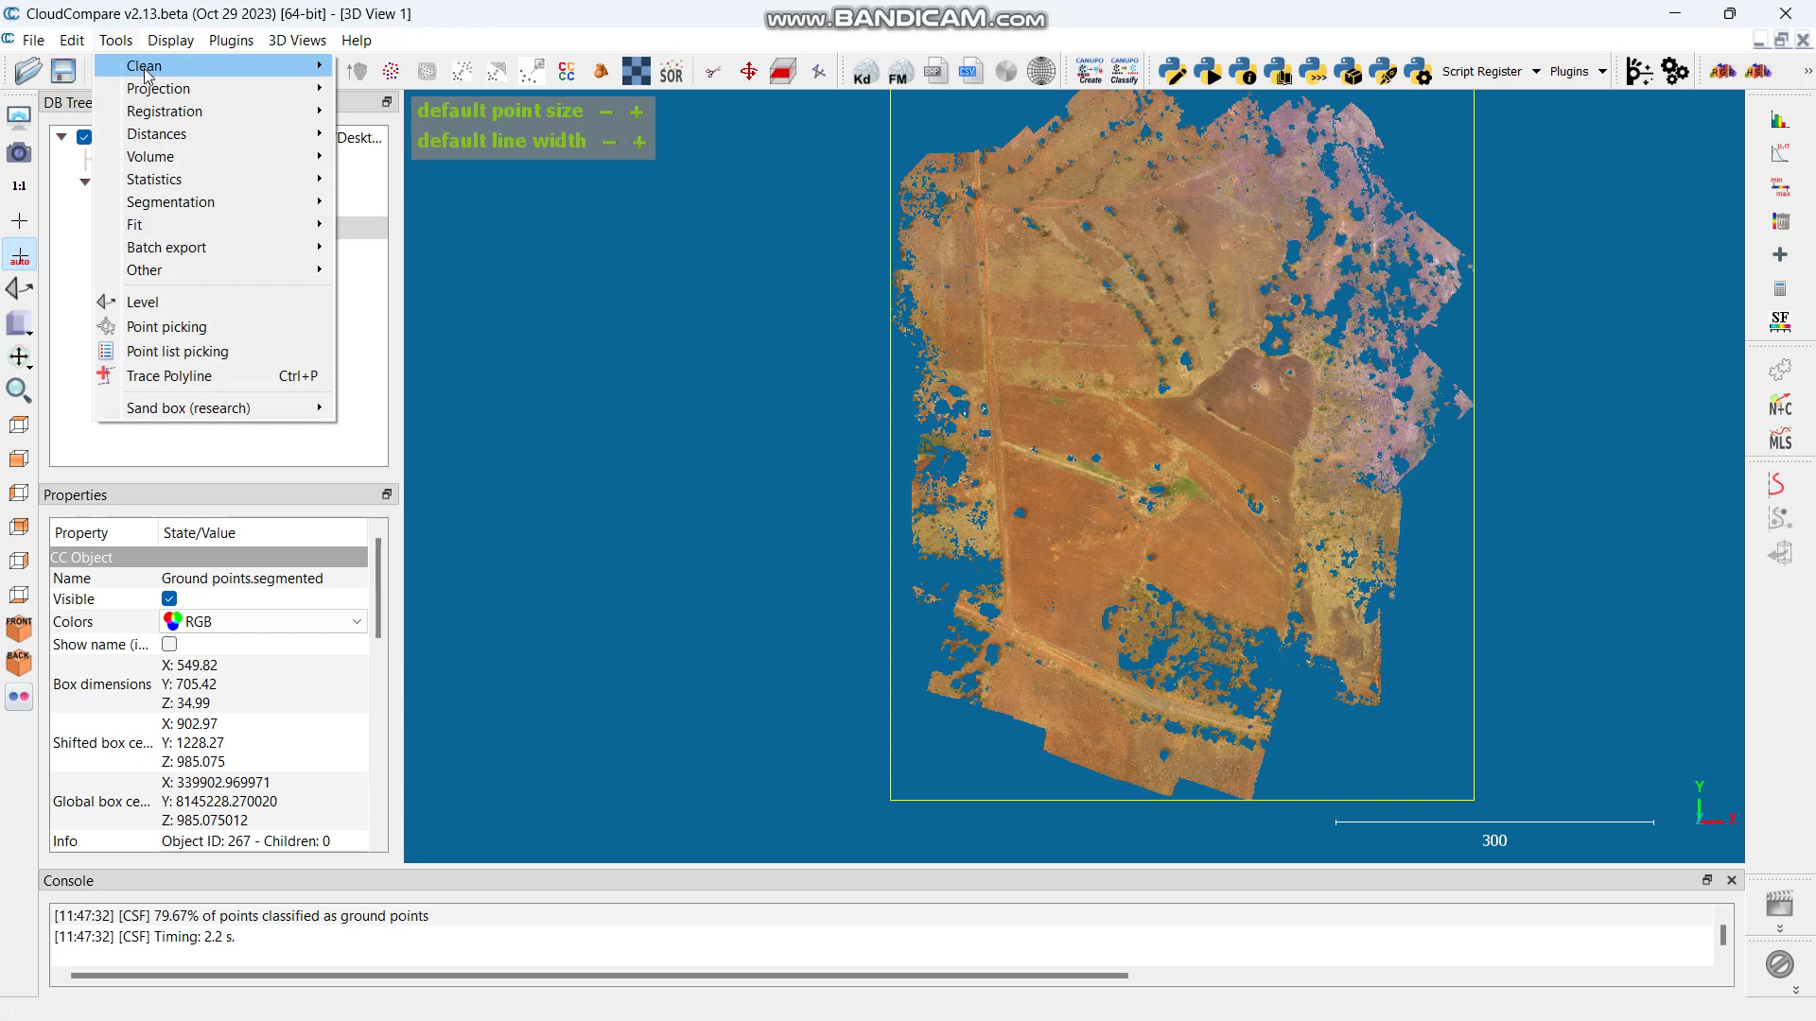
Step: Apply the SOR filter with 15 neighbour points and nSigma 1.00, then select the clean cloud
{"action": "mouse_move", "coordinate": [149, 67]}
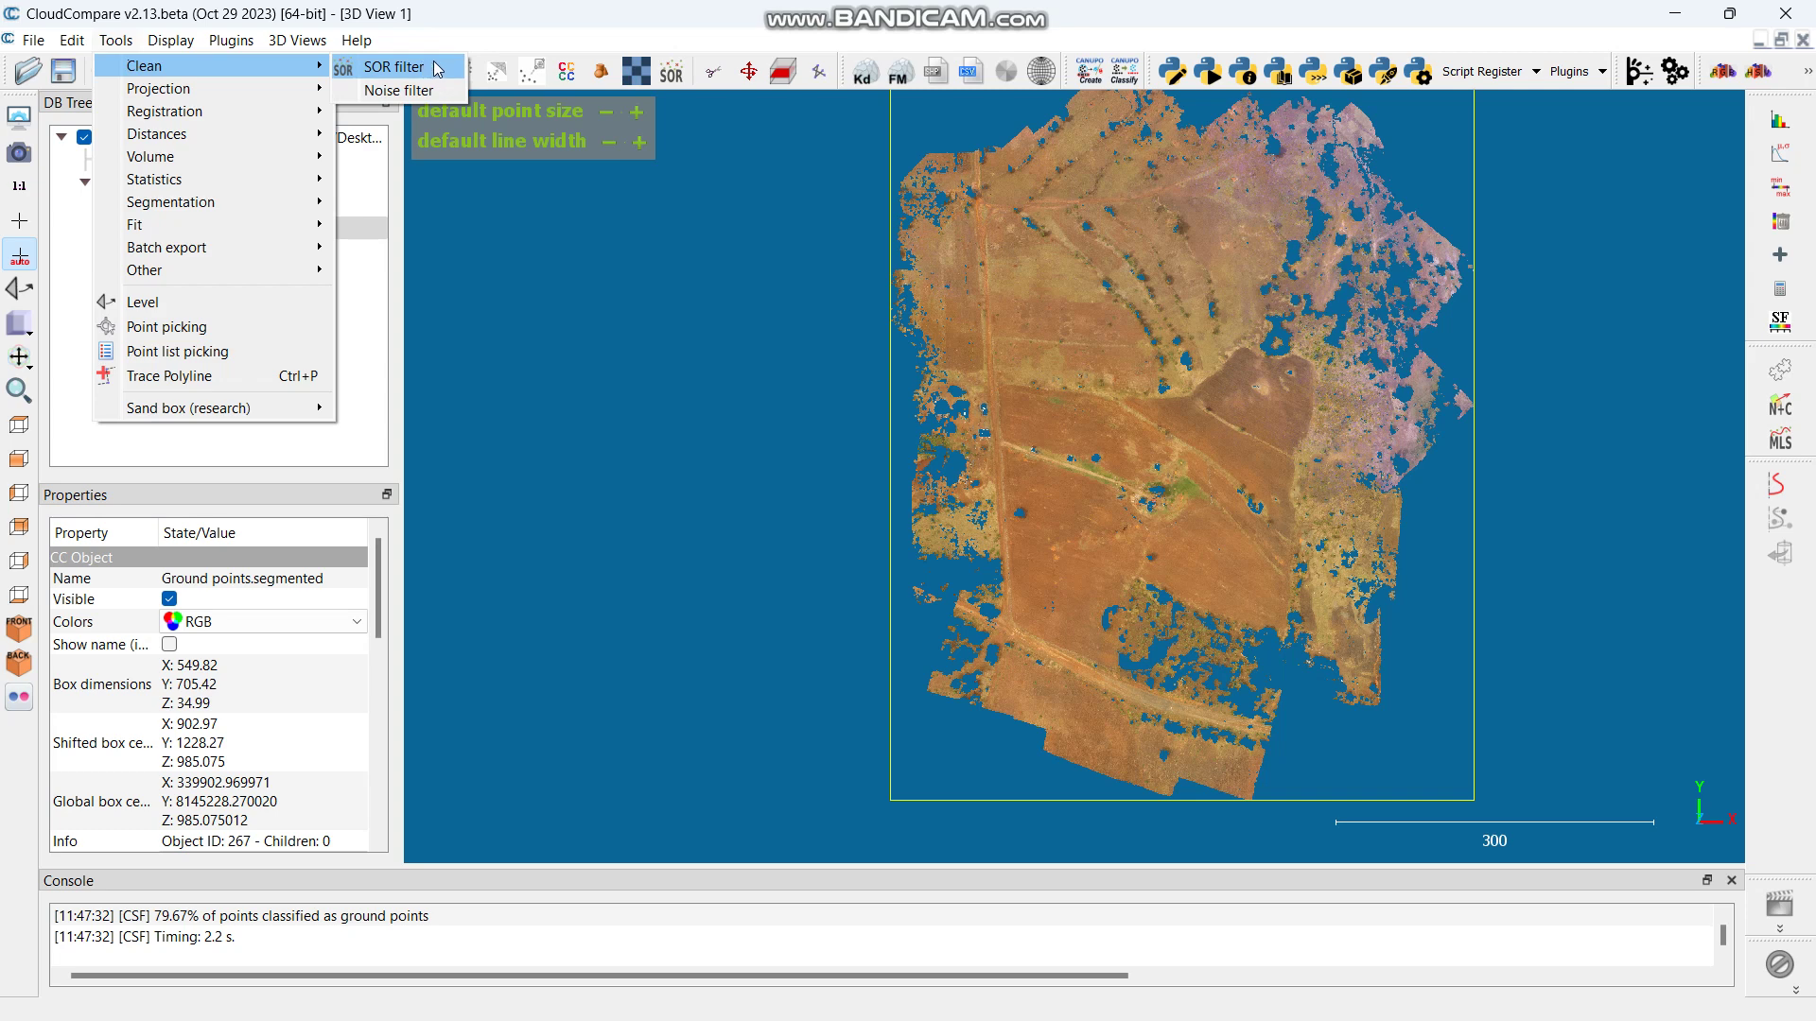
{"action": "left_click", "coordinate": [394, 66]}
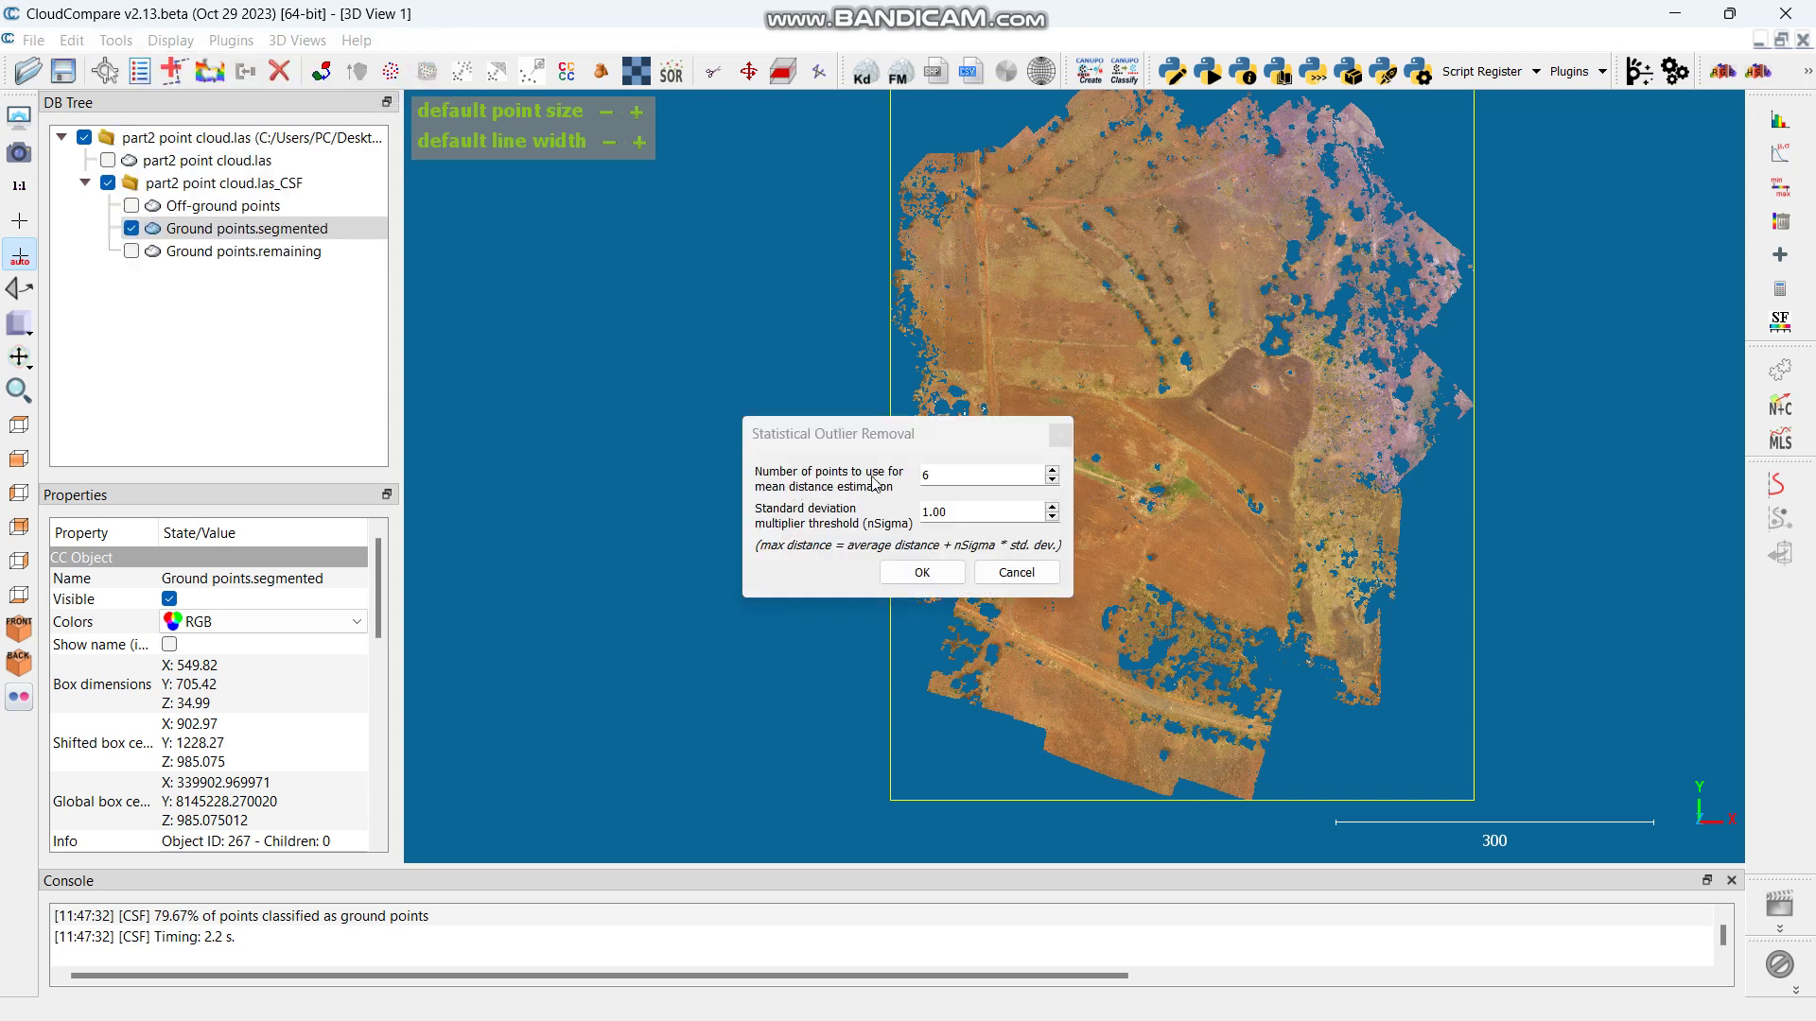
{"action": "left_click", "coordinate": [972, 477]}
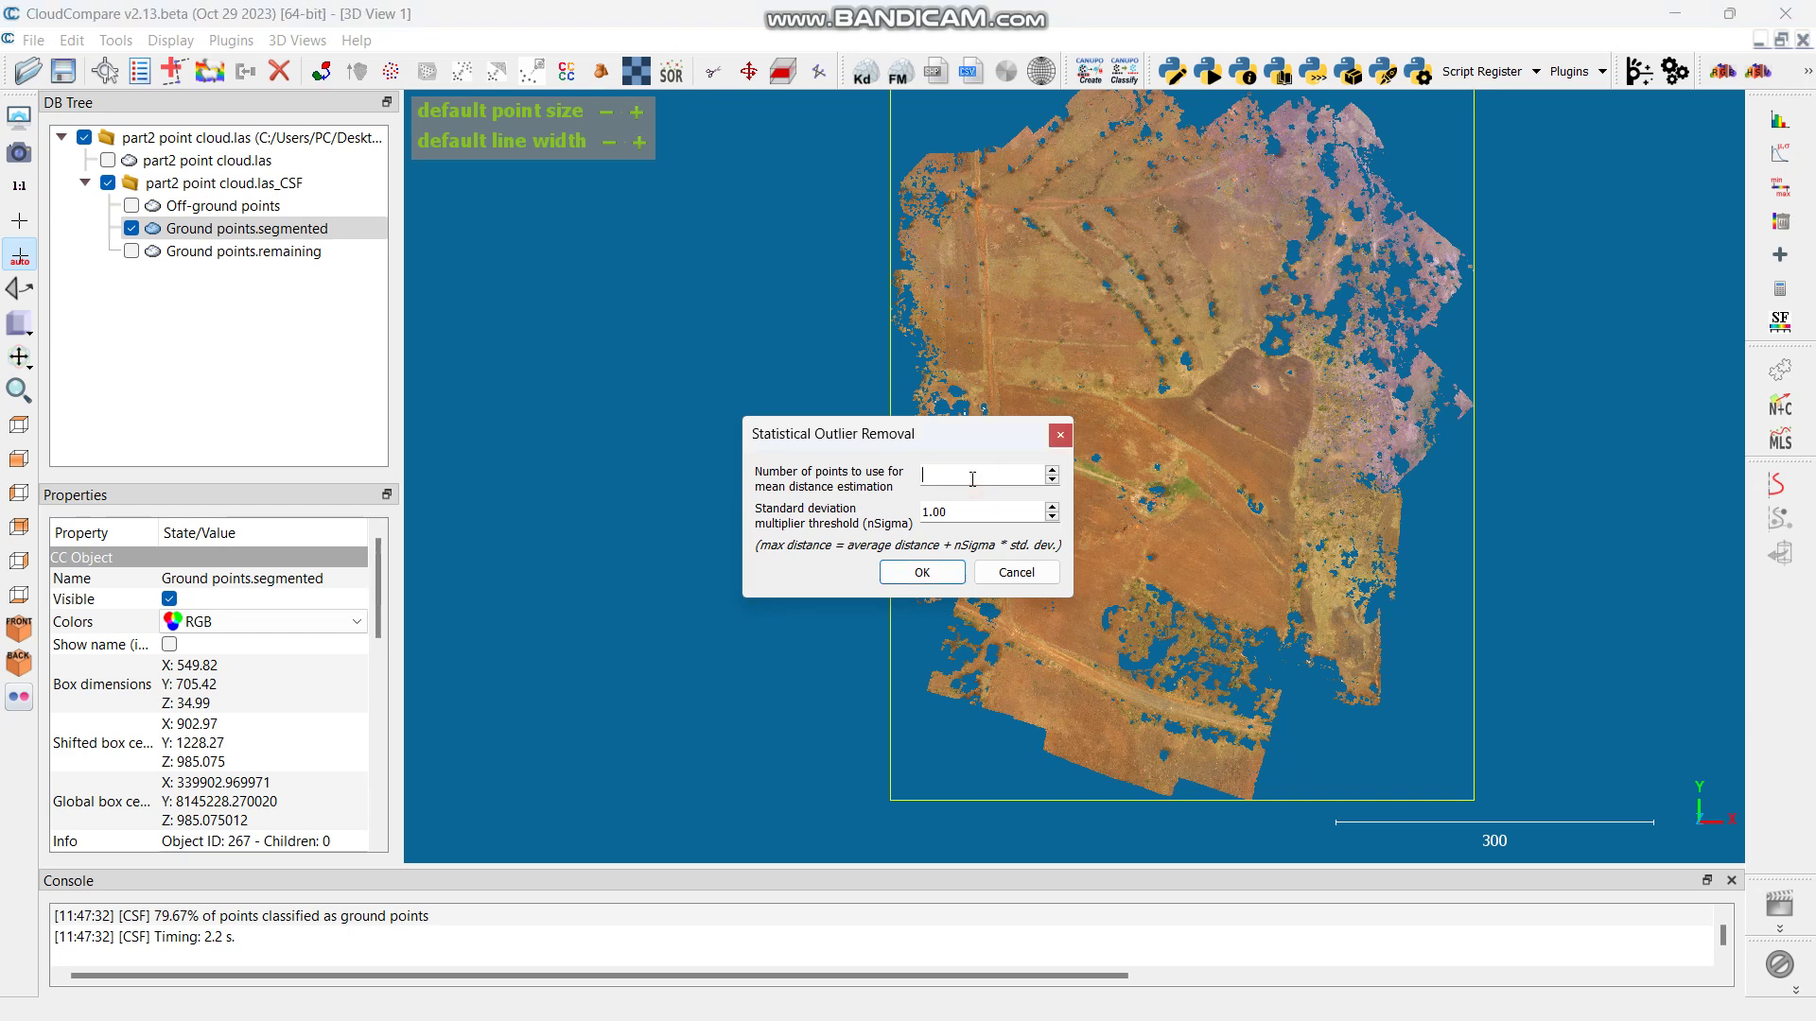
{"action": "left_click", "coordinate": [983, 514]}
{"action": "left_click", "coordinate": [922, 572]}
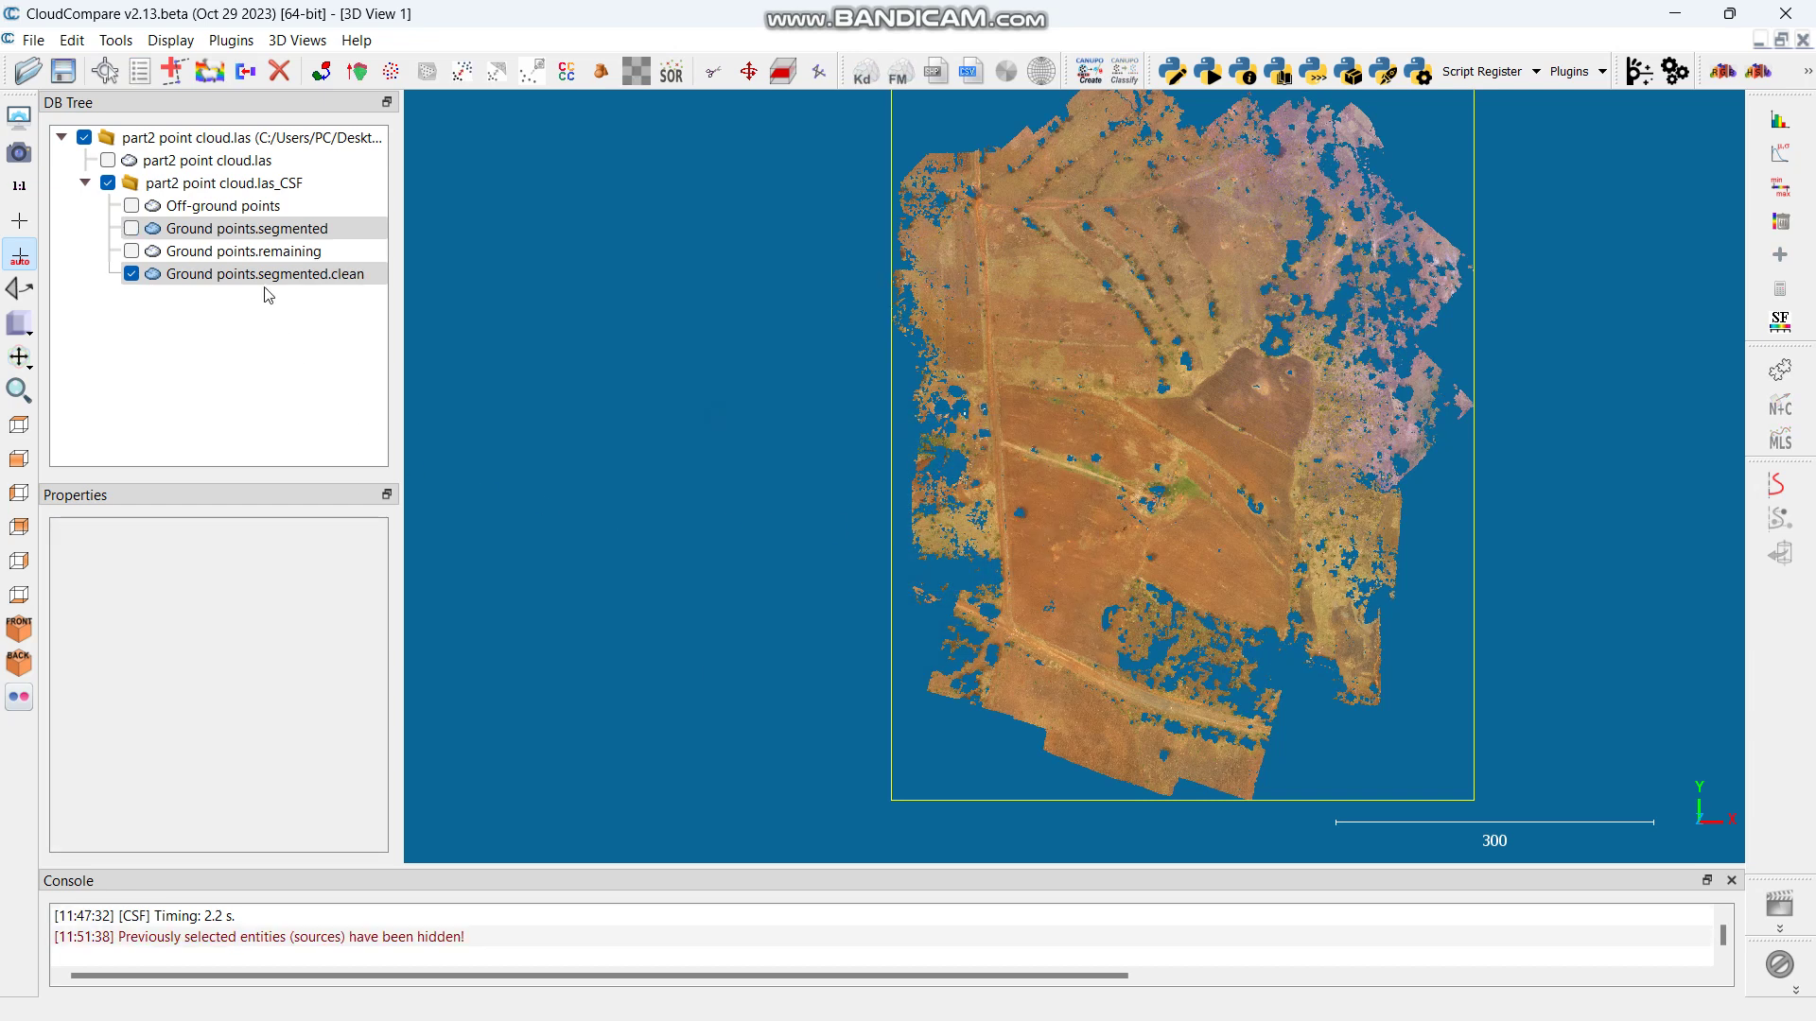
{"action": "left_click", "coordinate": [200, 280]}
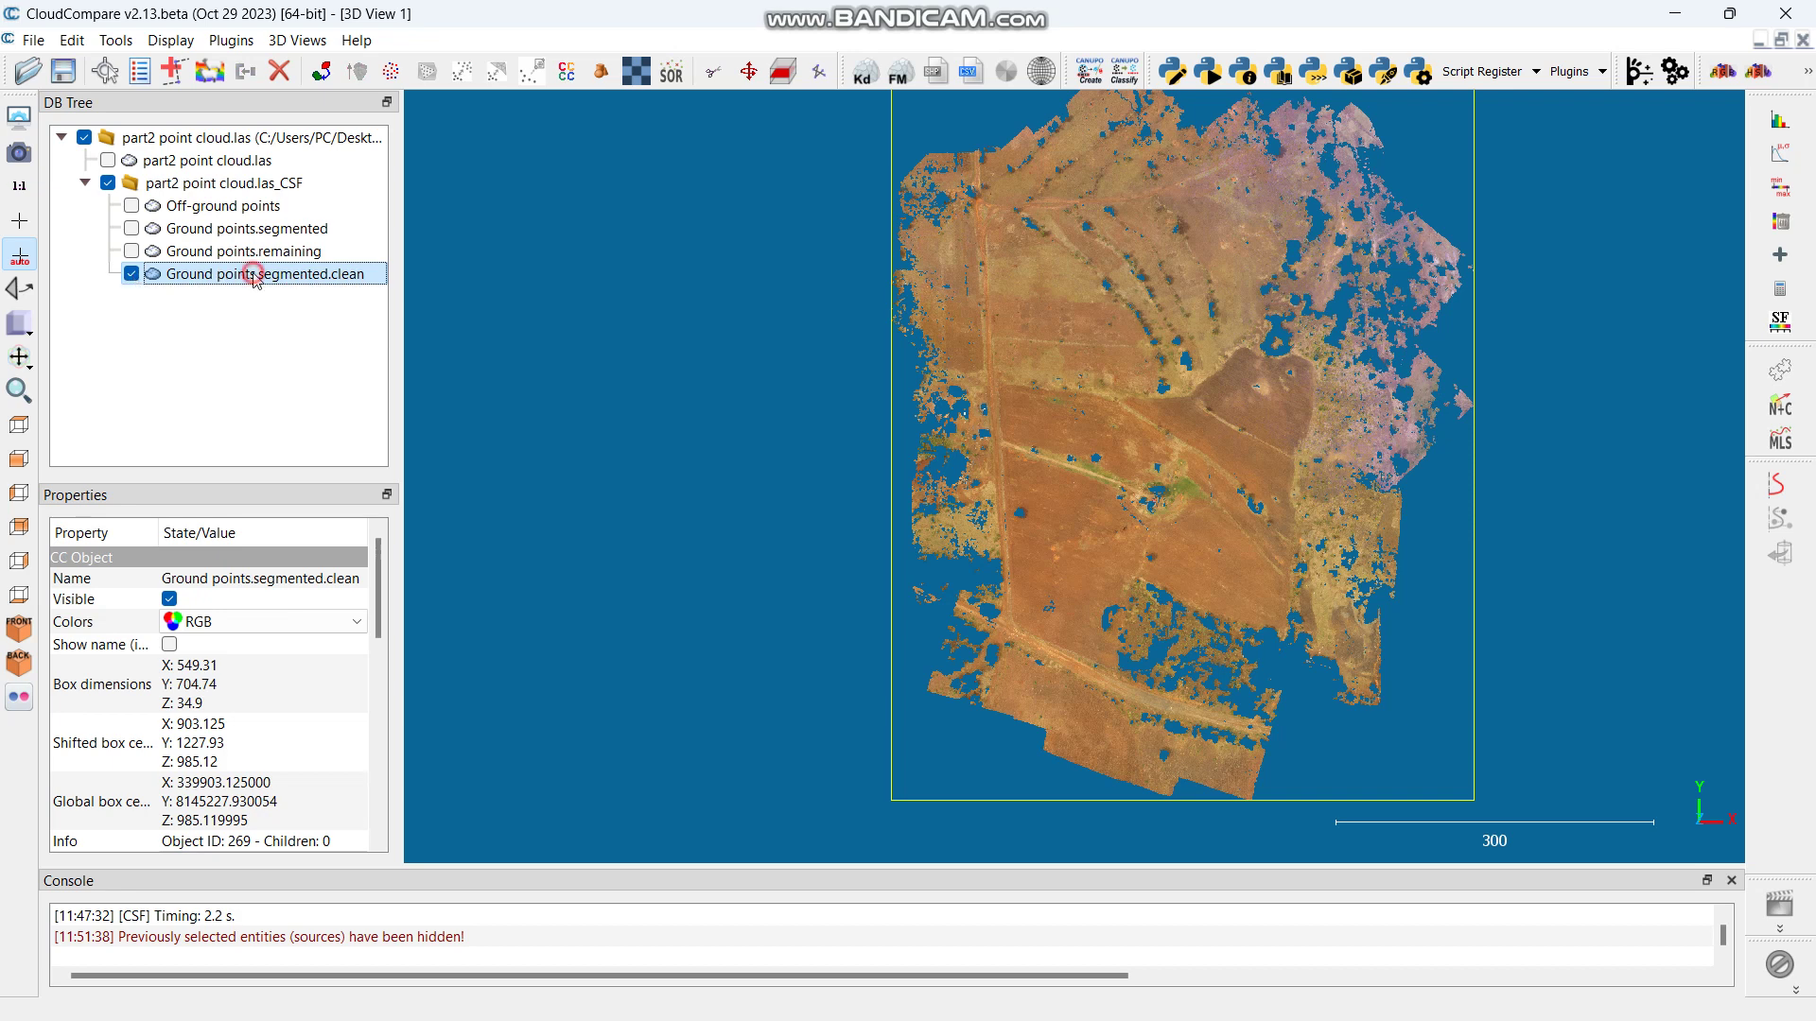
Step: Open the Noise filter settings for Ground points.segmented.clean from Tools > Clean
{"action": "left_click", "coordinate": [117, 42]}
{"action": "mouse_move", "coordinate": [267, 74]}
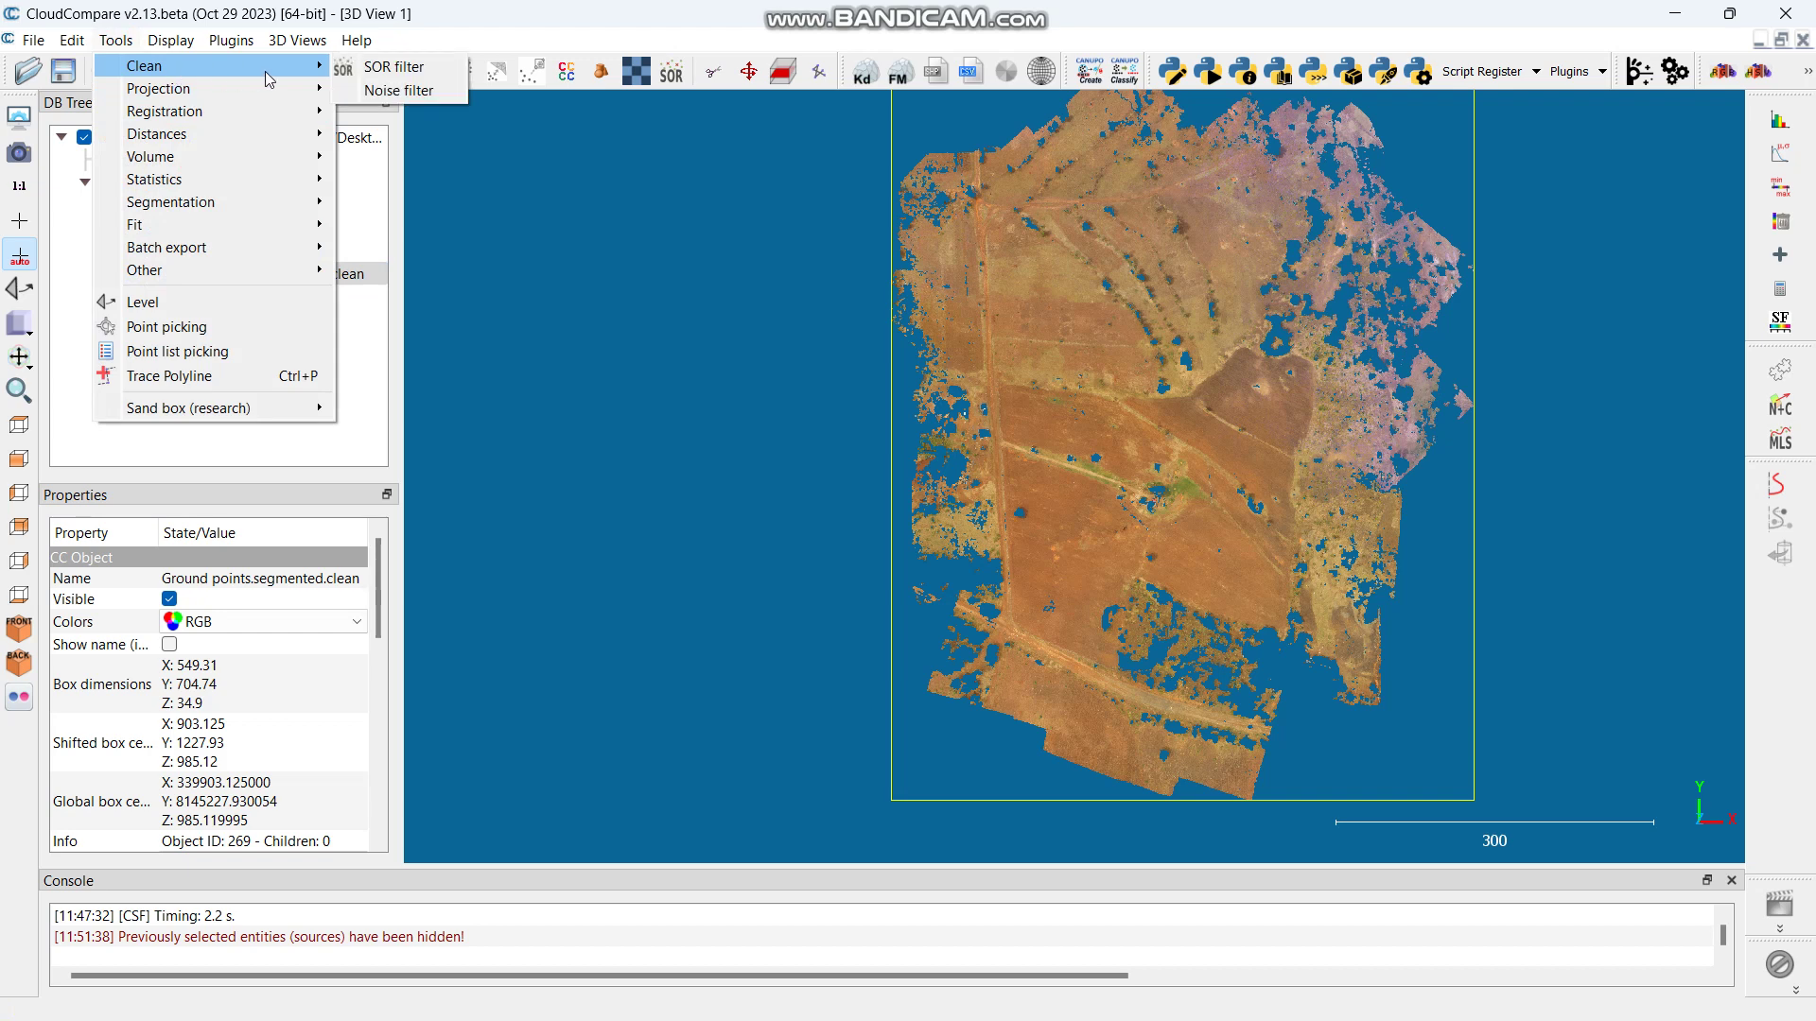
{"action": "left_click", "coordinate": [399, 92]}
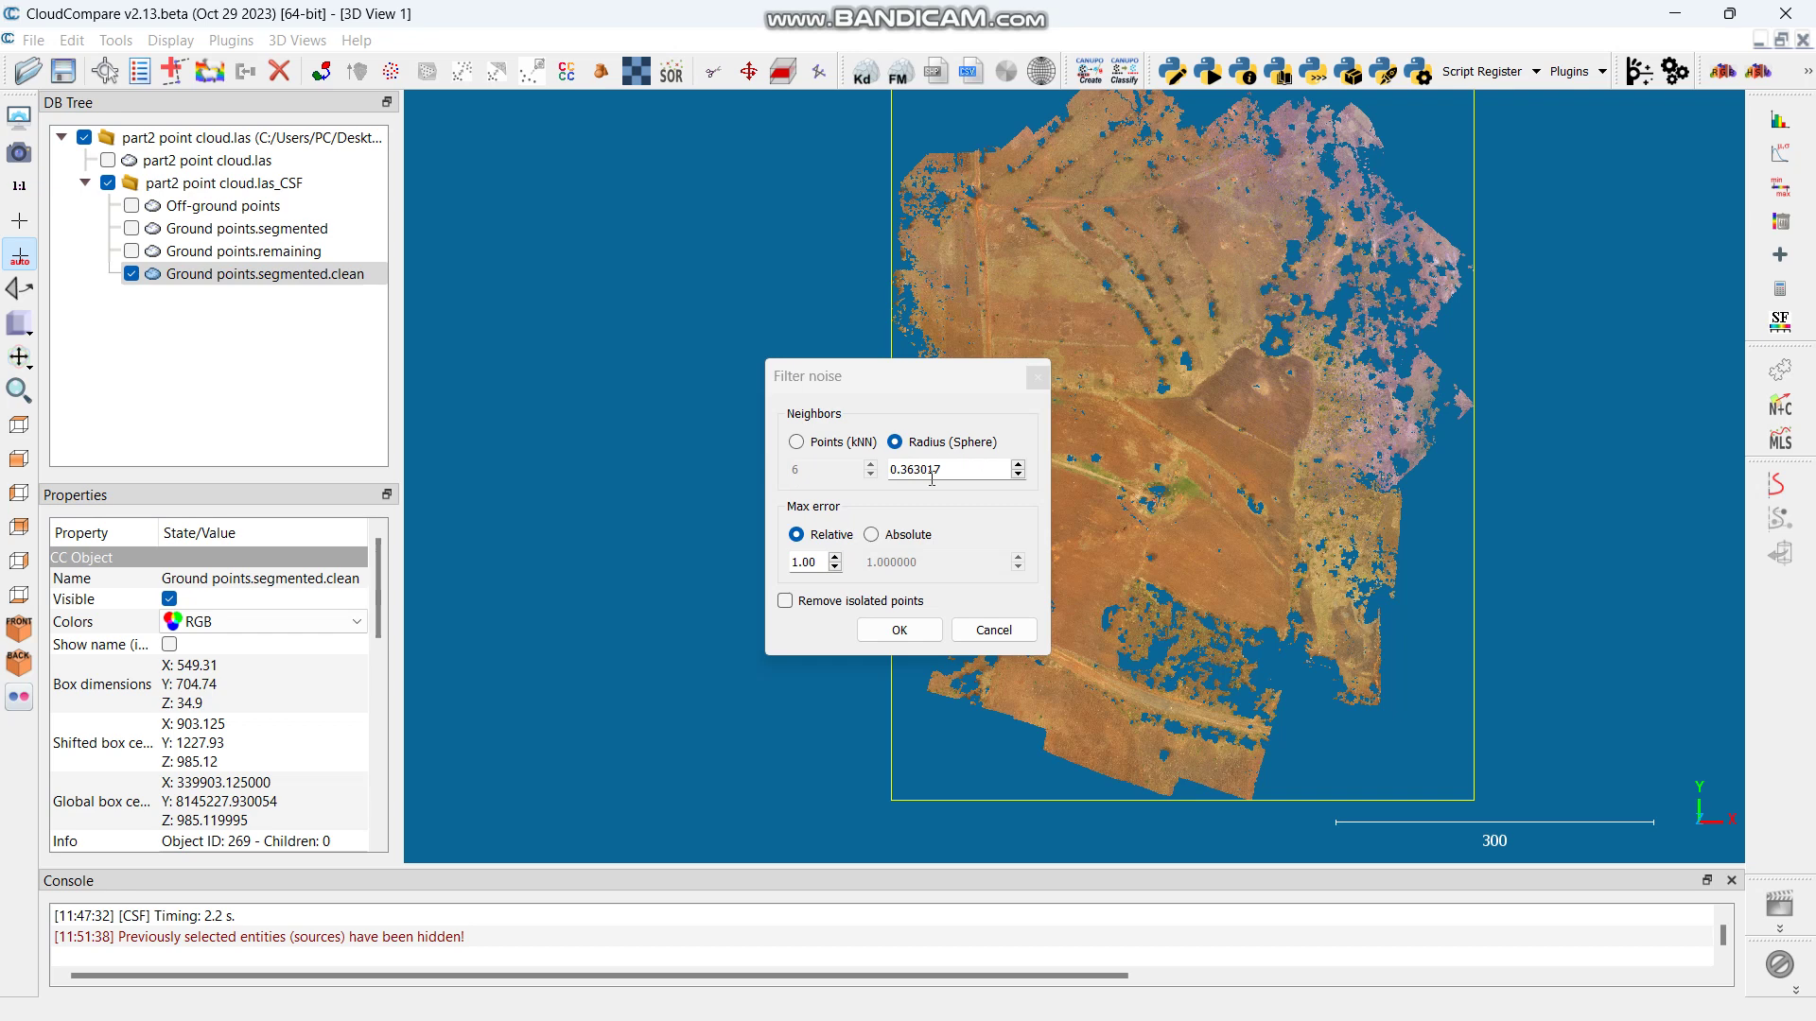
Step: Run the noise filter at radius 0.363017 and relative error 1.00, removing isolated points
{"action": "left_click", "coordinate": [785, 601]}
{"action": "left_click", "coordinate": [900, 630]}
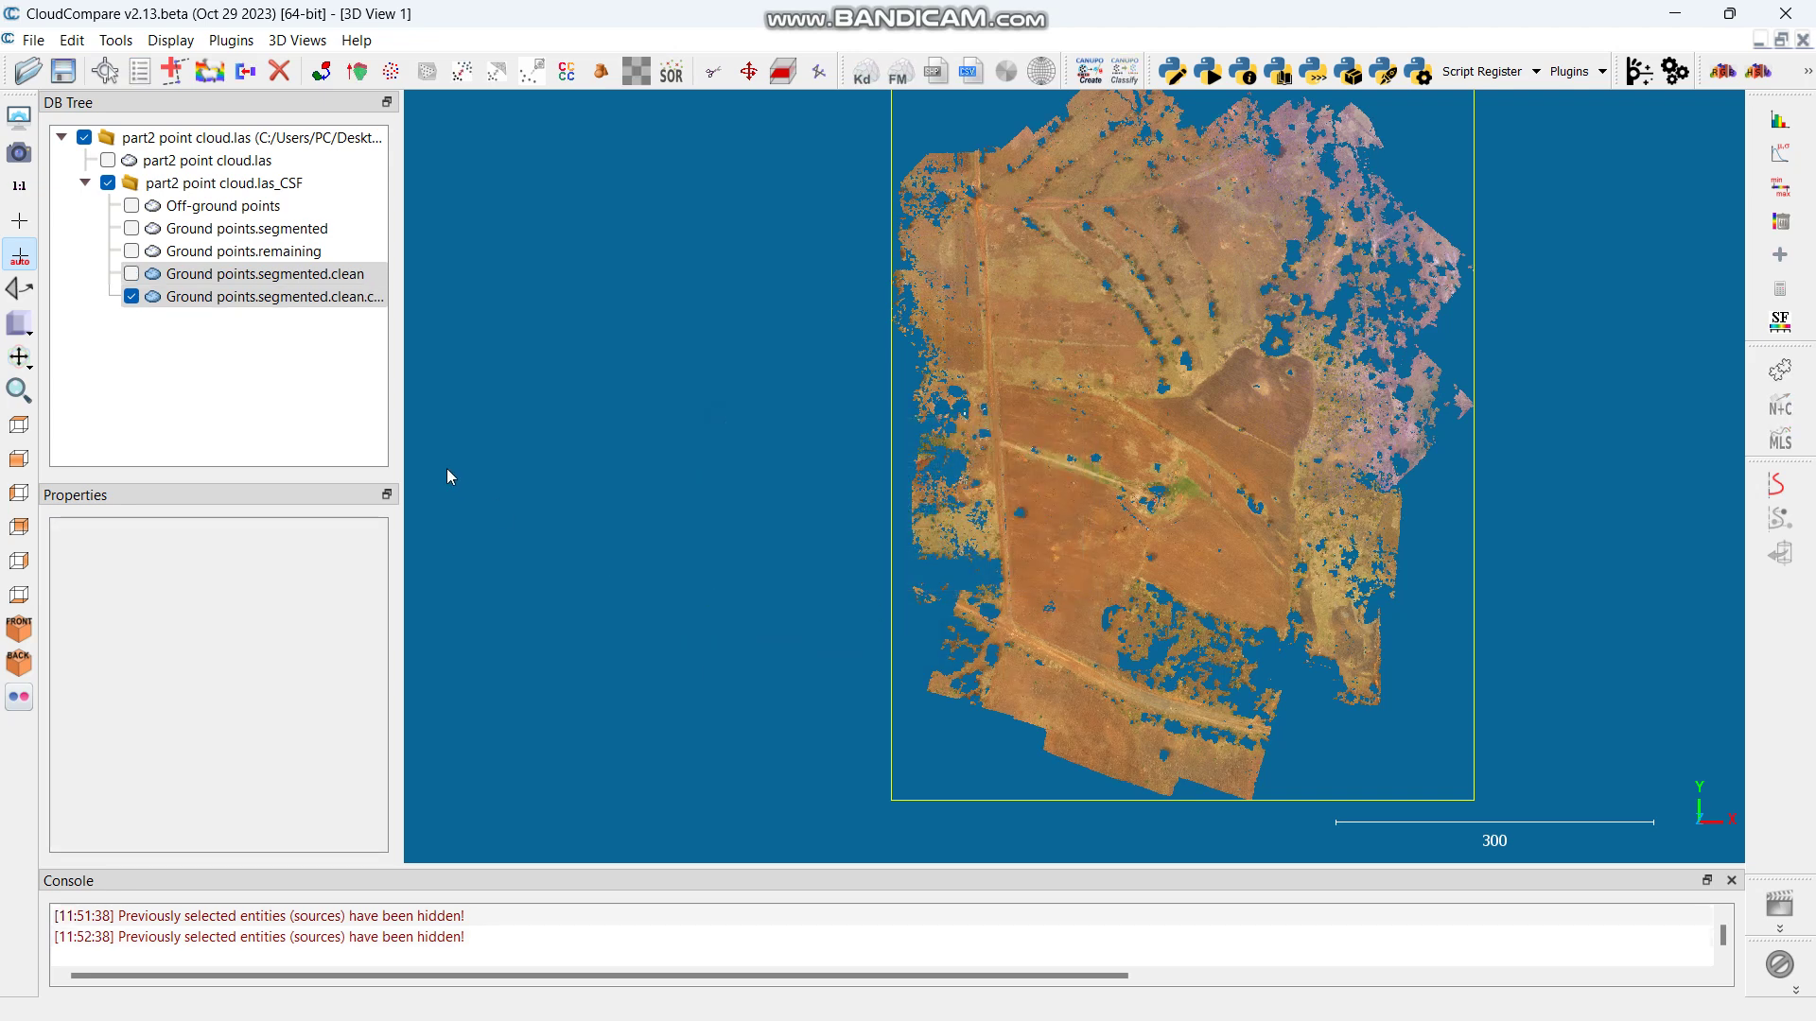
Step: Orbit the view to inspect the noise-filtered Ground points.segmented.clean.c… cloud at an oblique angle
{"action": "left_click", "coordinate": [274, 297]}
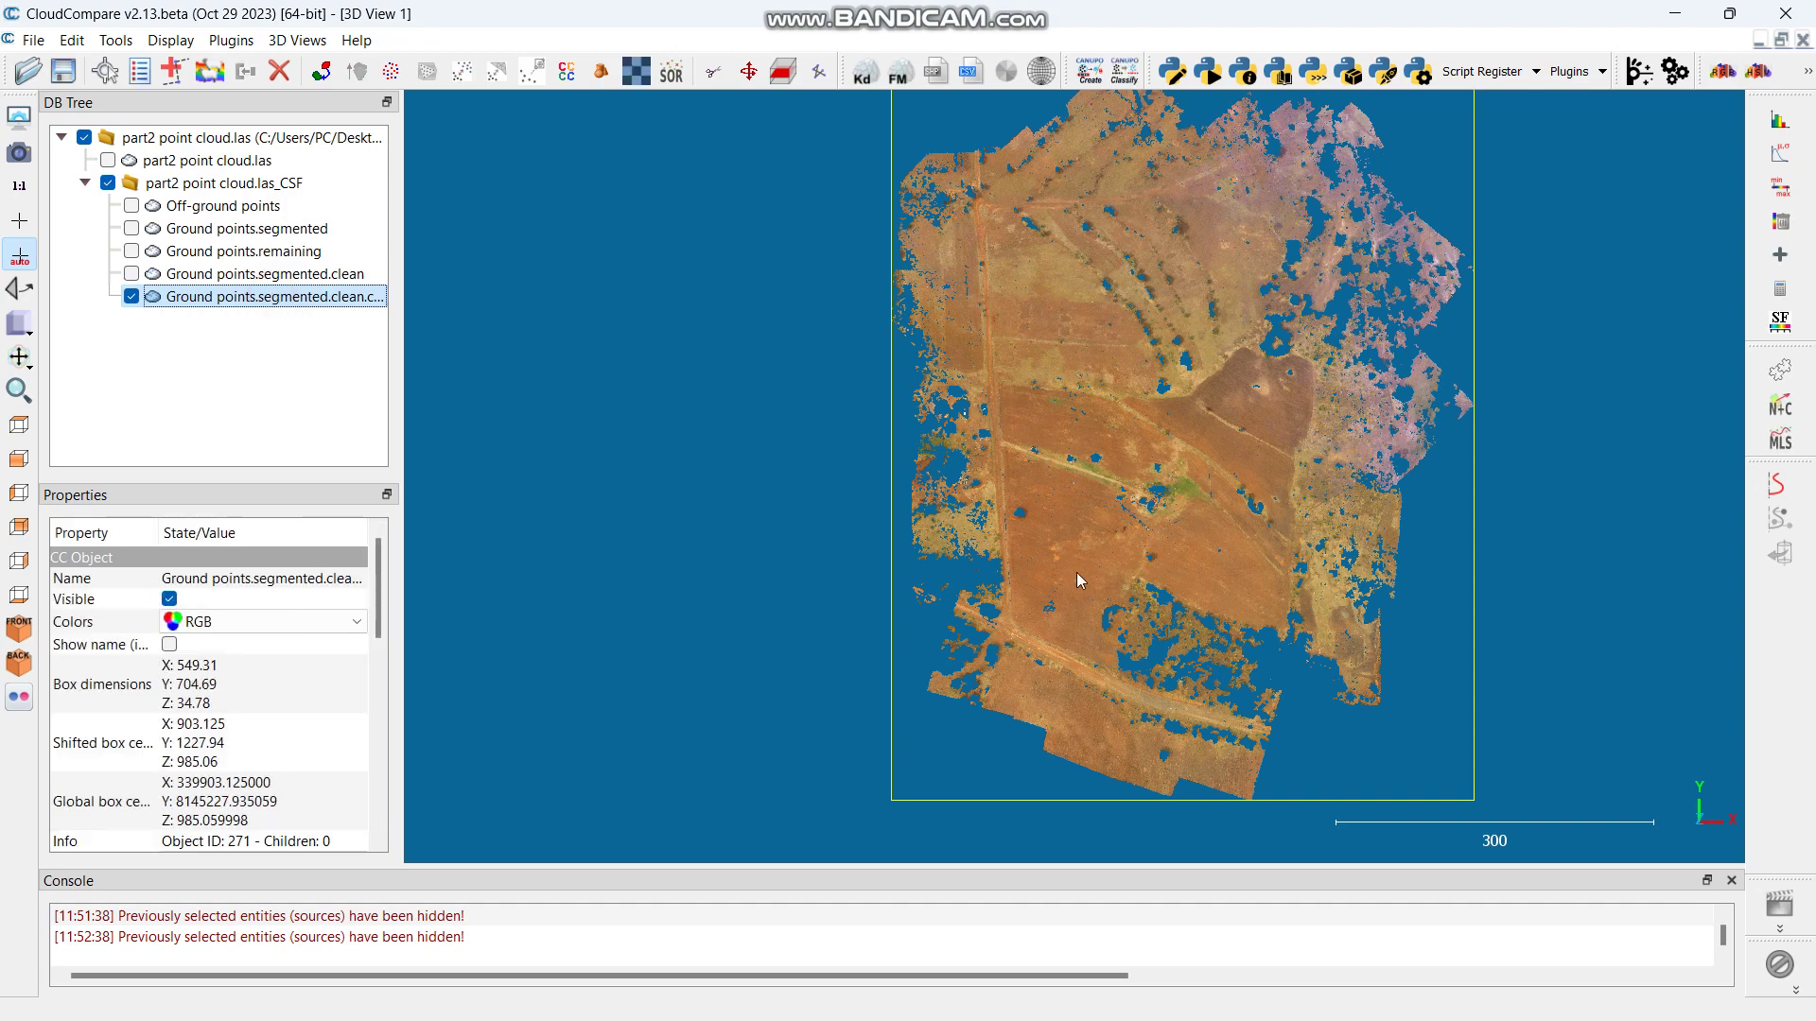
{"action": "left_click_drag", "start_coordinate": [1060, 577], "coordinate": [526, 401]}
{"action": "scroll", "coordinate": [1012, 525], "scroll_direction": "down", "scroll_amount": 2}
{"action": "left_click_drag", "start_coordinate": [971, 501], "coordinate": [1328, 532]}
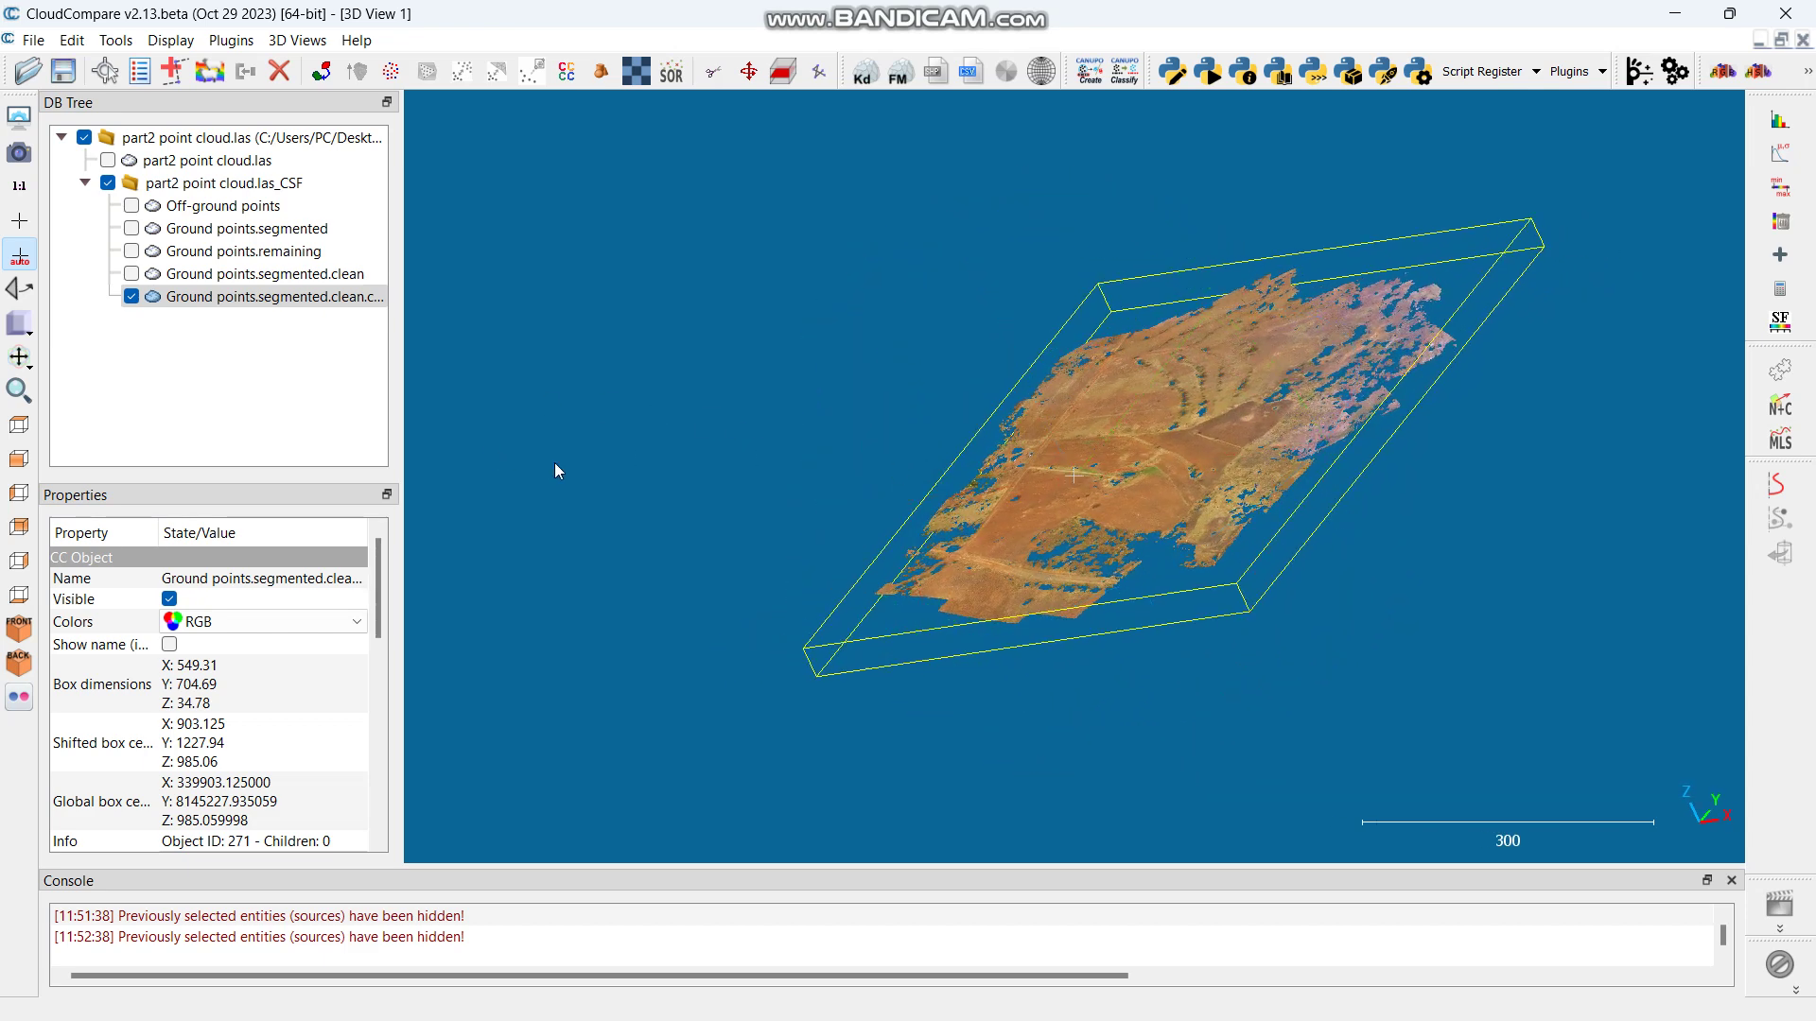
{"action": "left_click", "coordinate": [249, 298]}
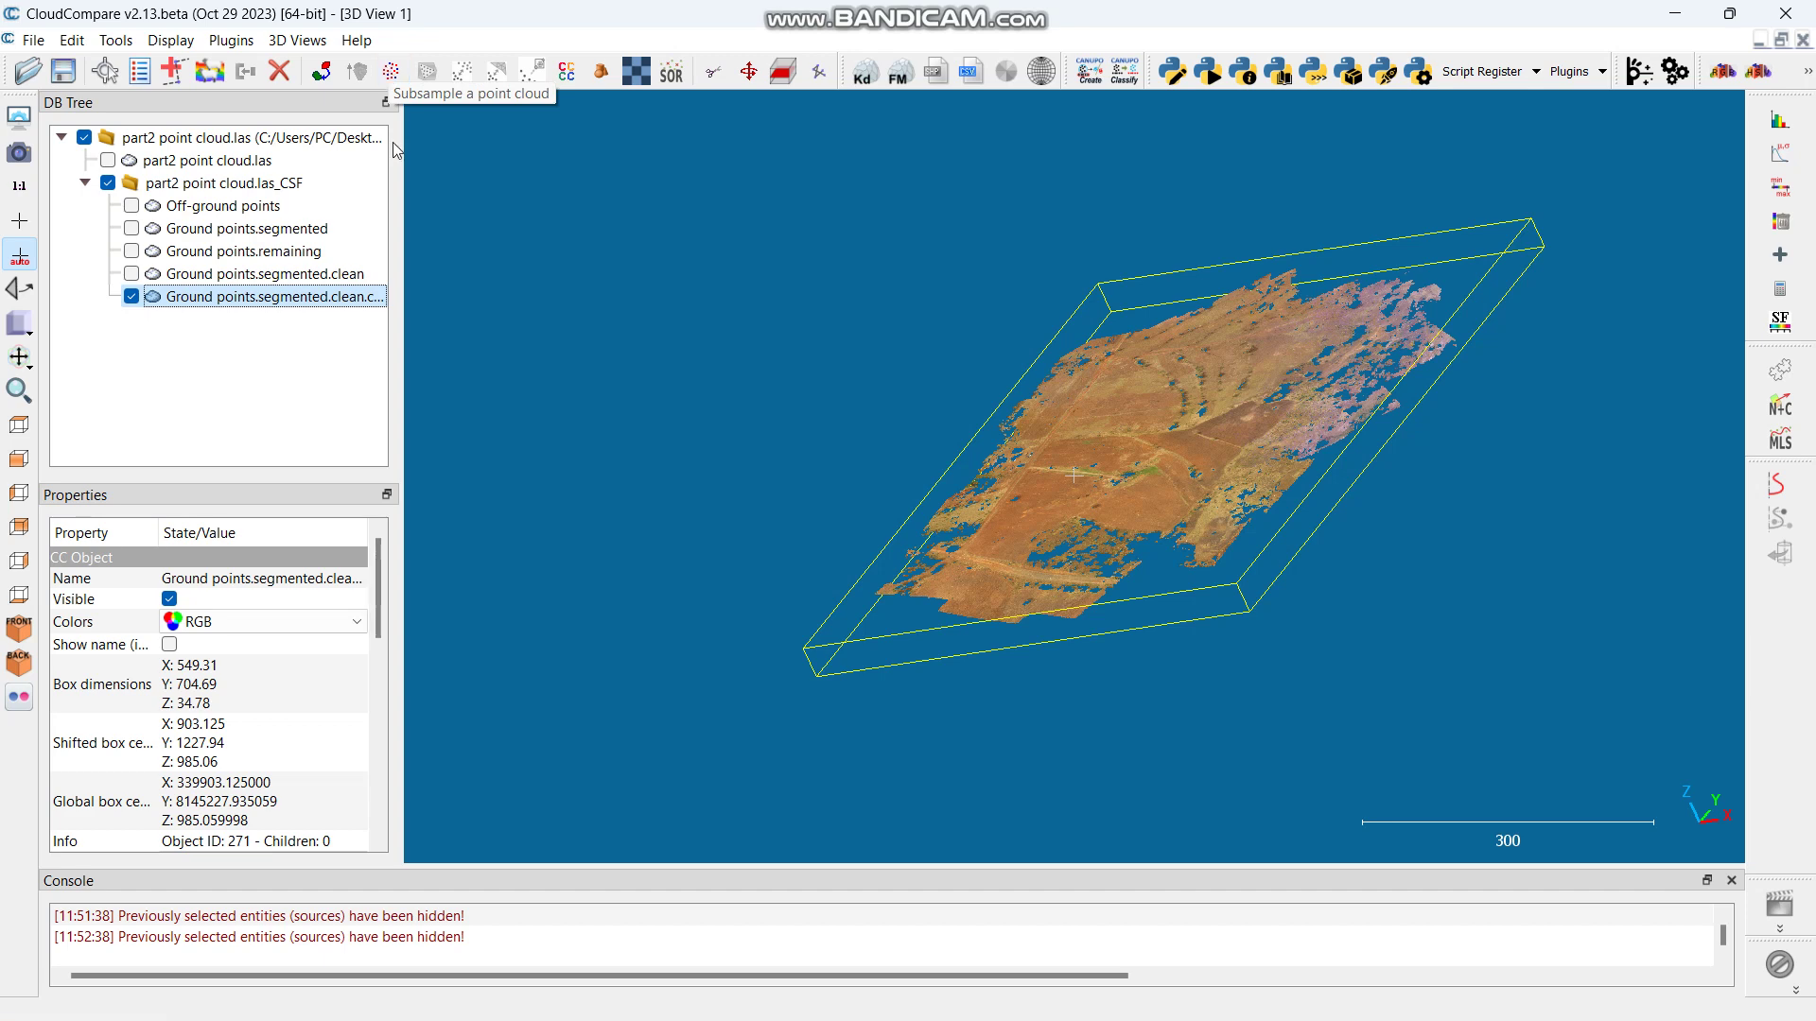
{"action": "right_click", "coordinate": [359, 303]}
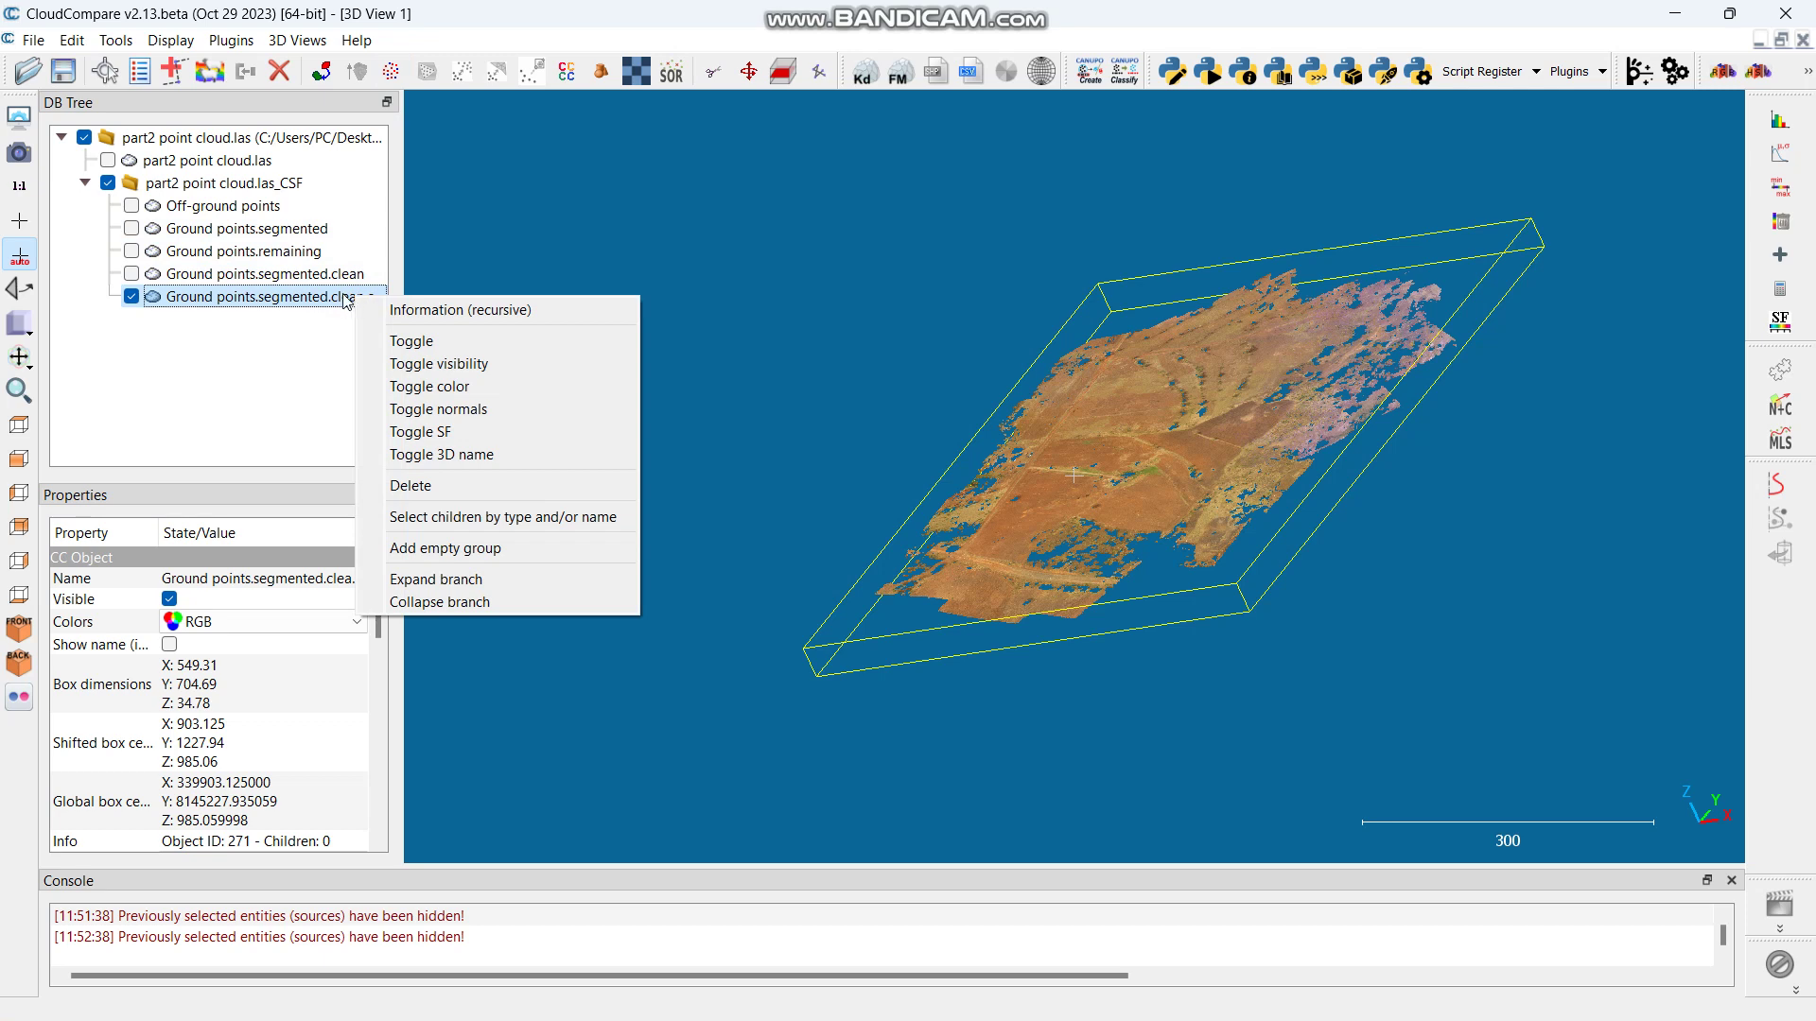
{"action": "key", "text": "Escape"}
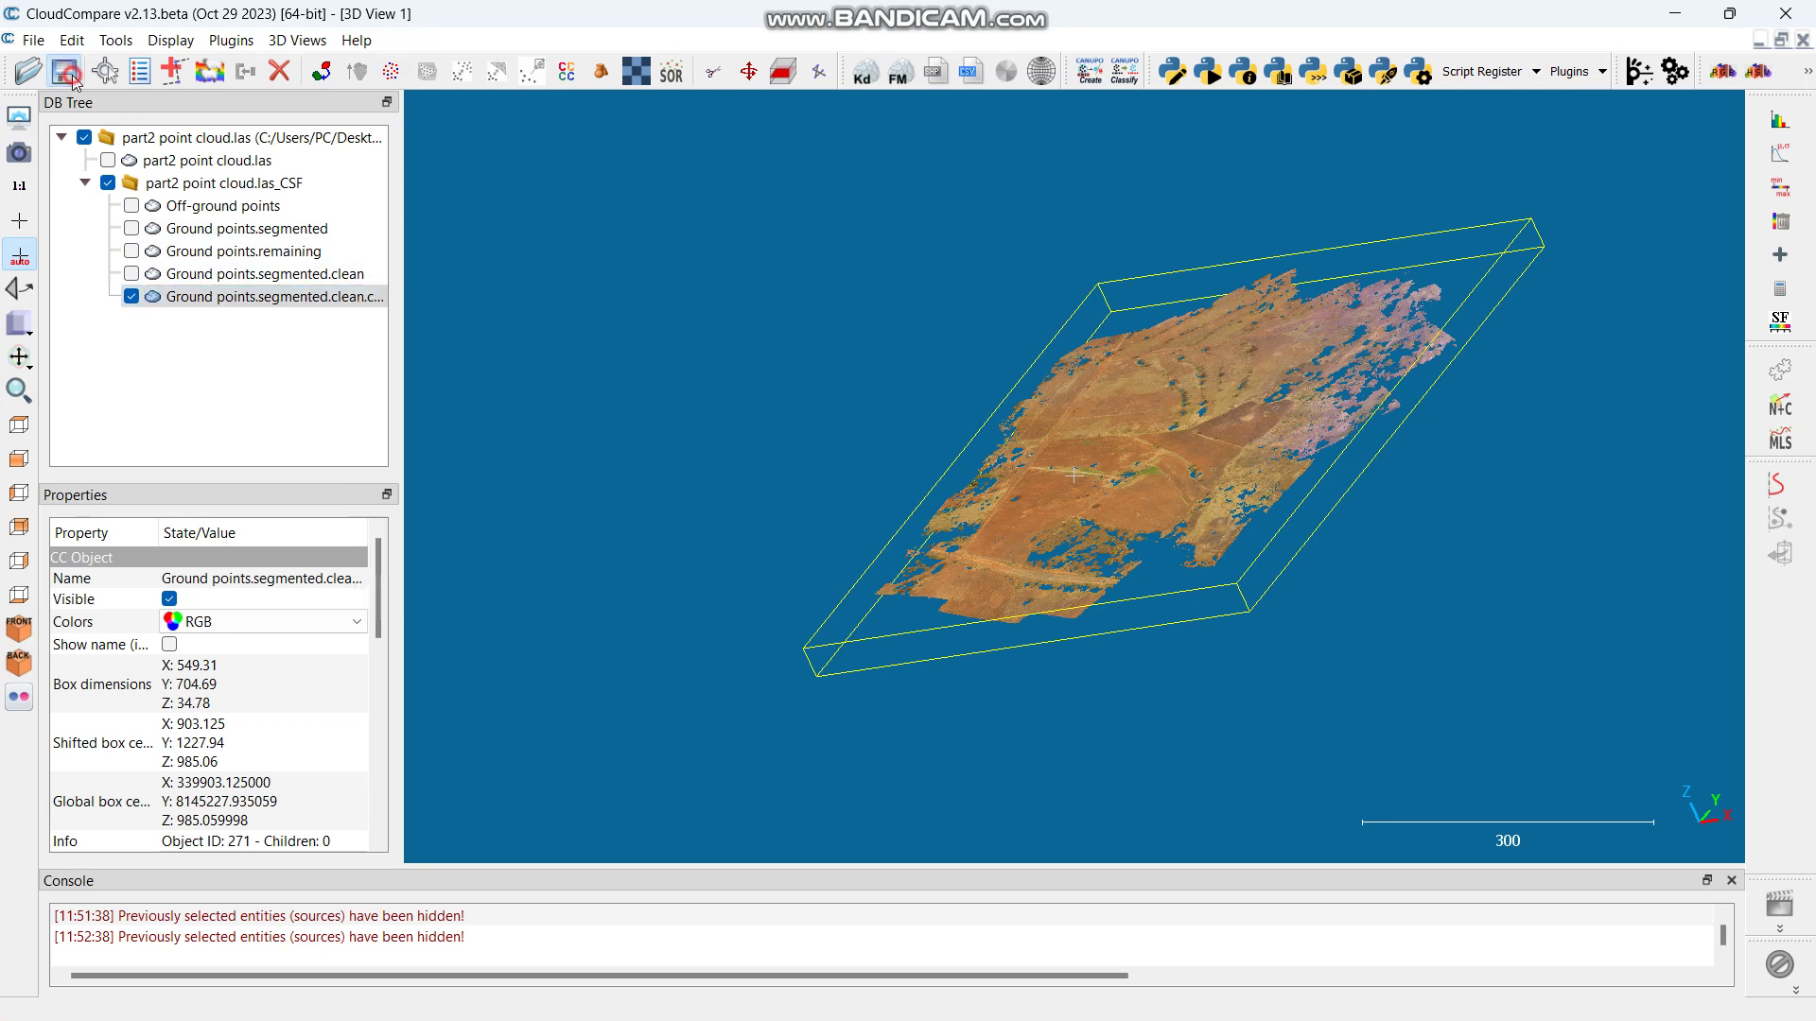
{"action": "left_click", "coordinate": [66, 73]}
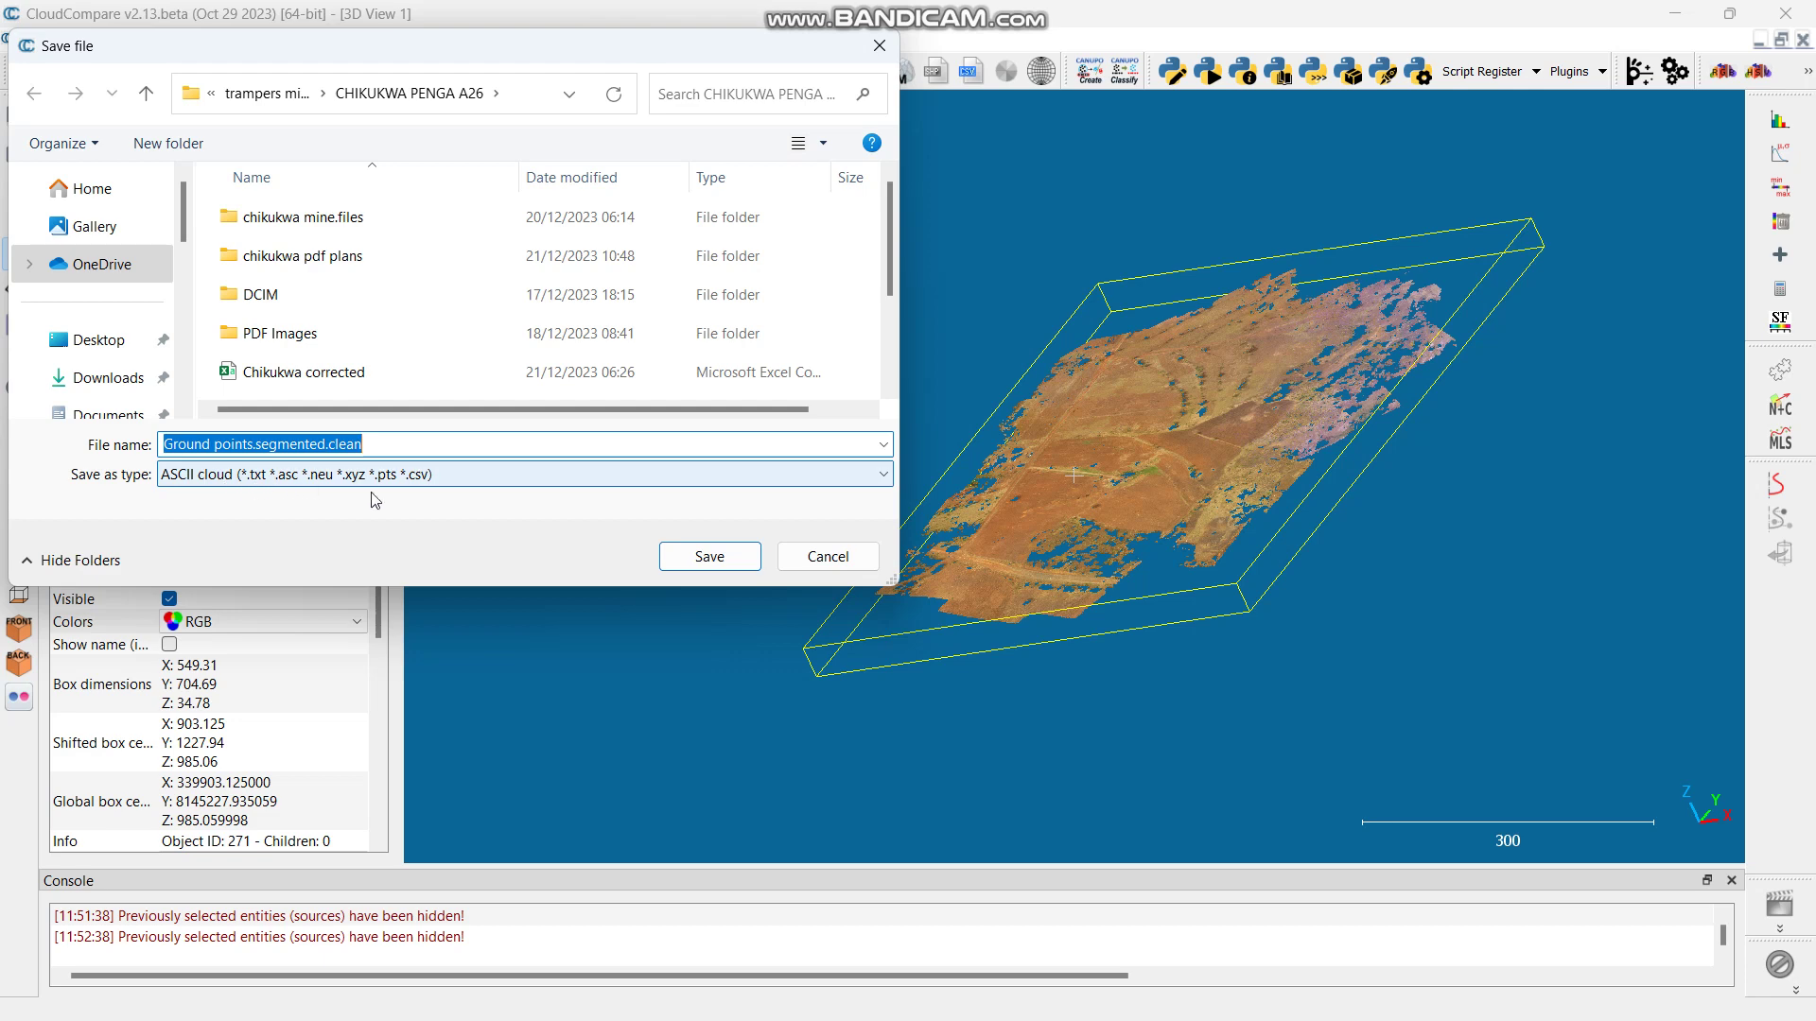
{"action": "left_click", "coordinate": [483, 483]}
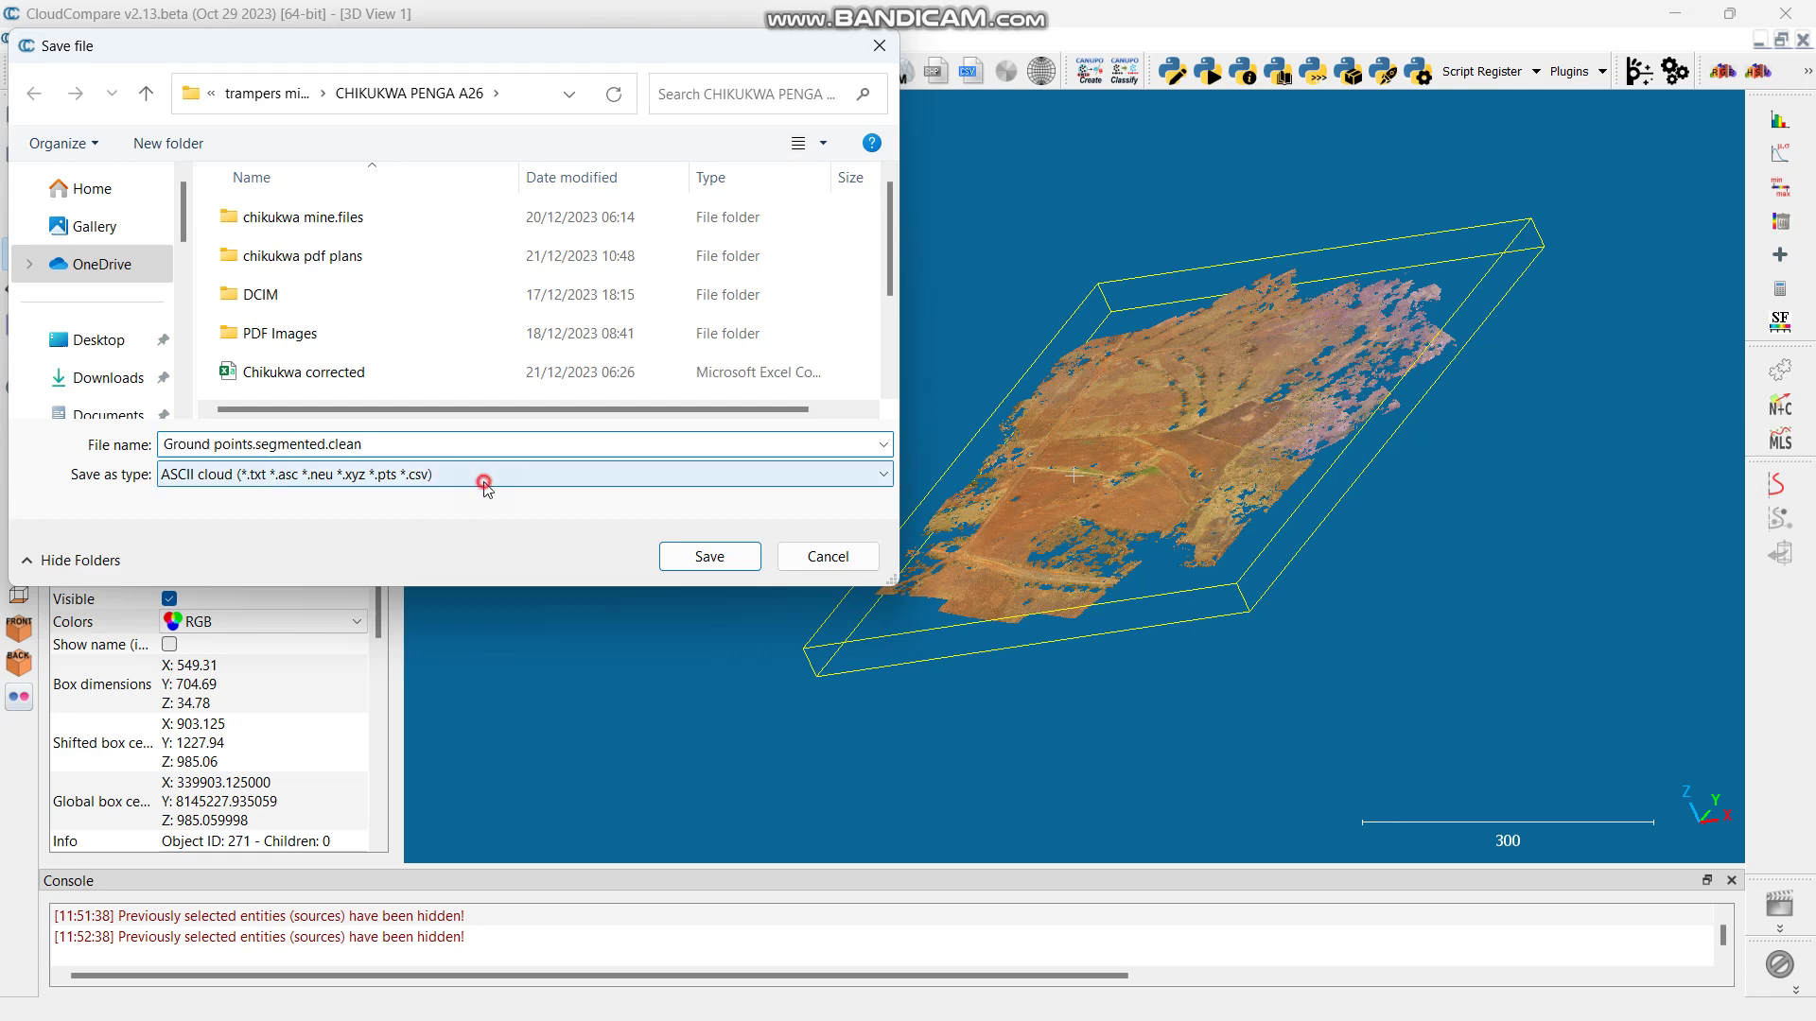
{"action": "left_click", "coordinate": [555, 441]}
{"action": "left_click", "coordinate": [813, 560]}
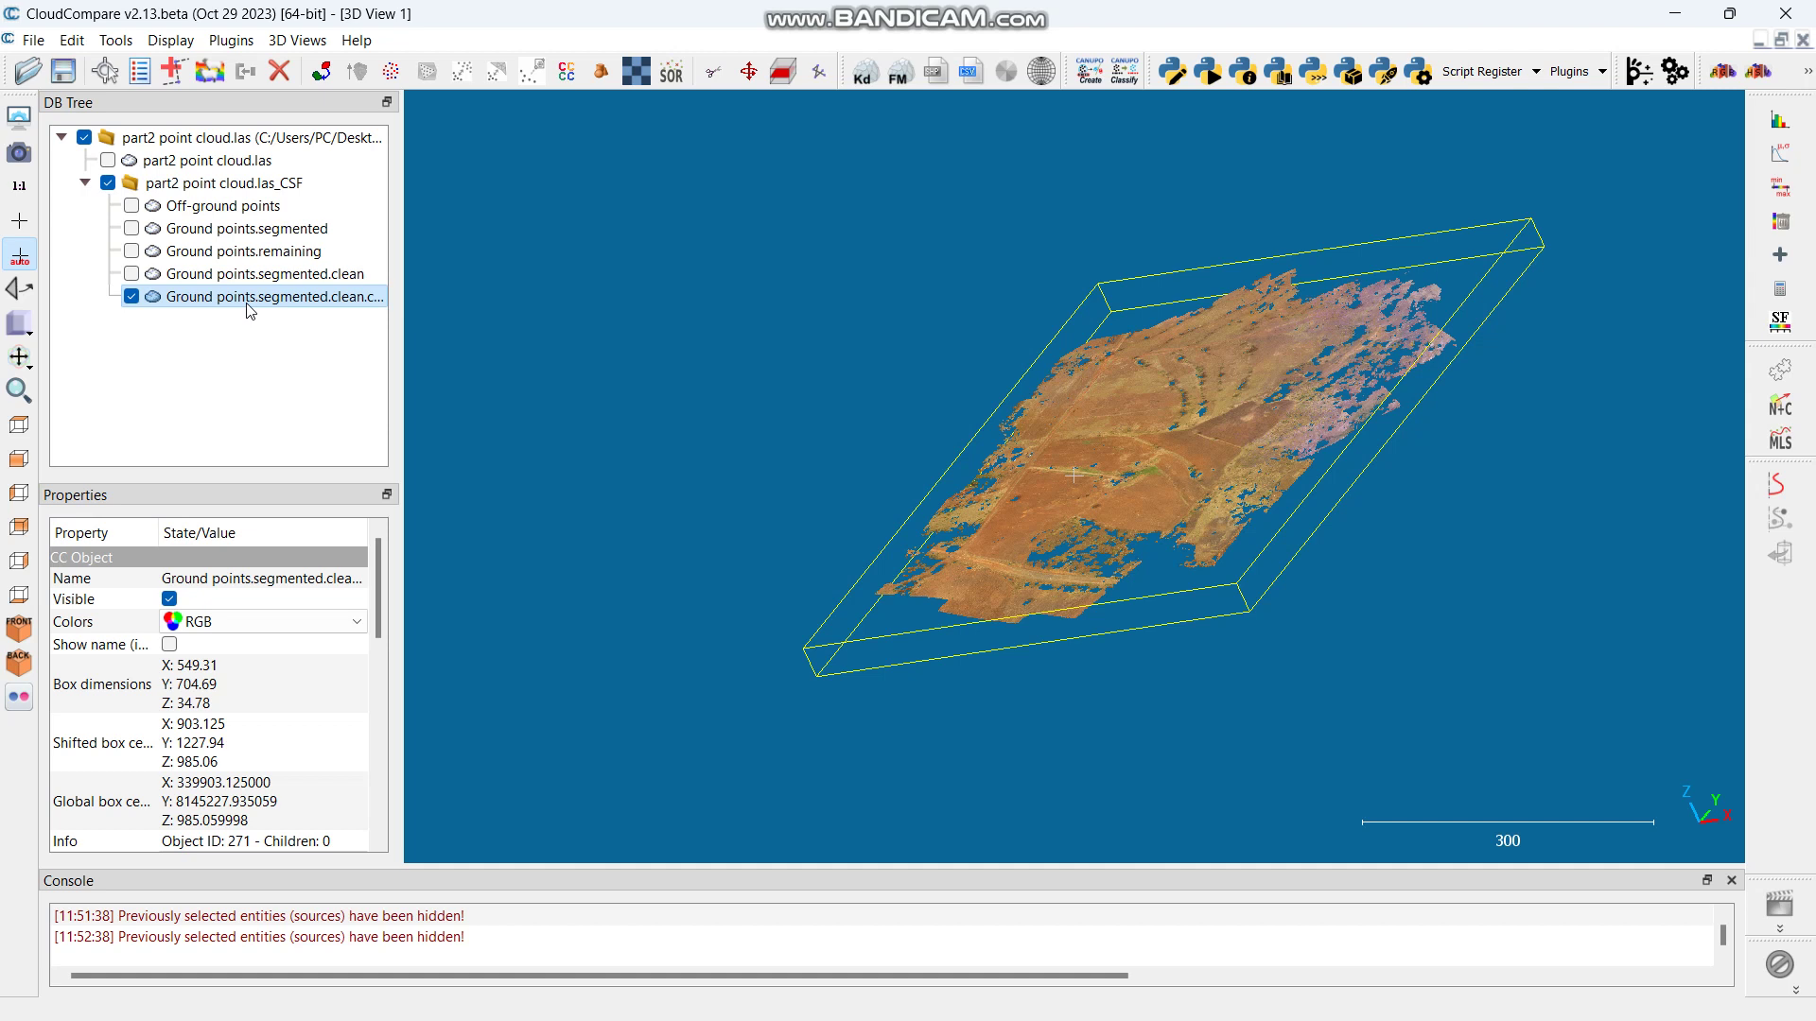
Step: Subsample the filtered cloud with the Space method at 0.5 minimum point spacing
{"action": "left_click", "coordinate": [391, 72]}
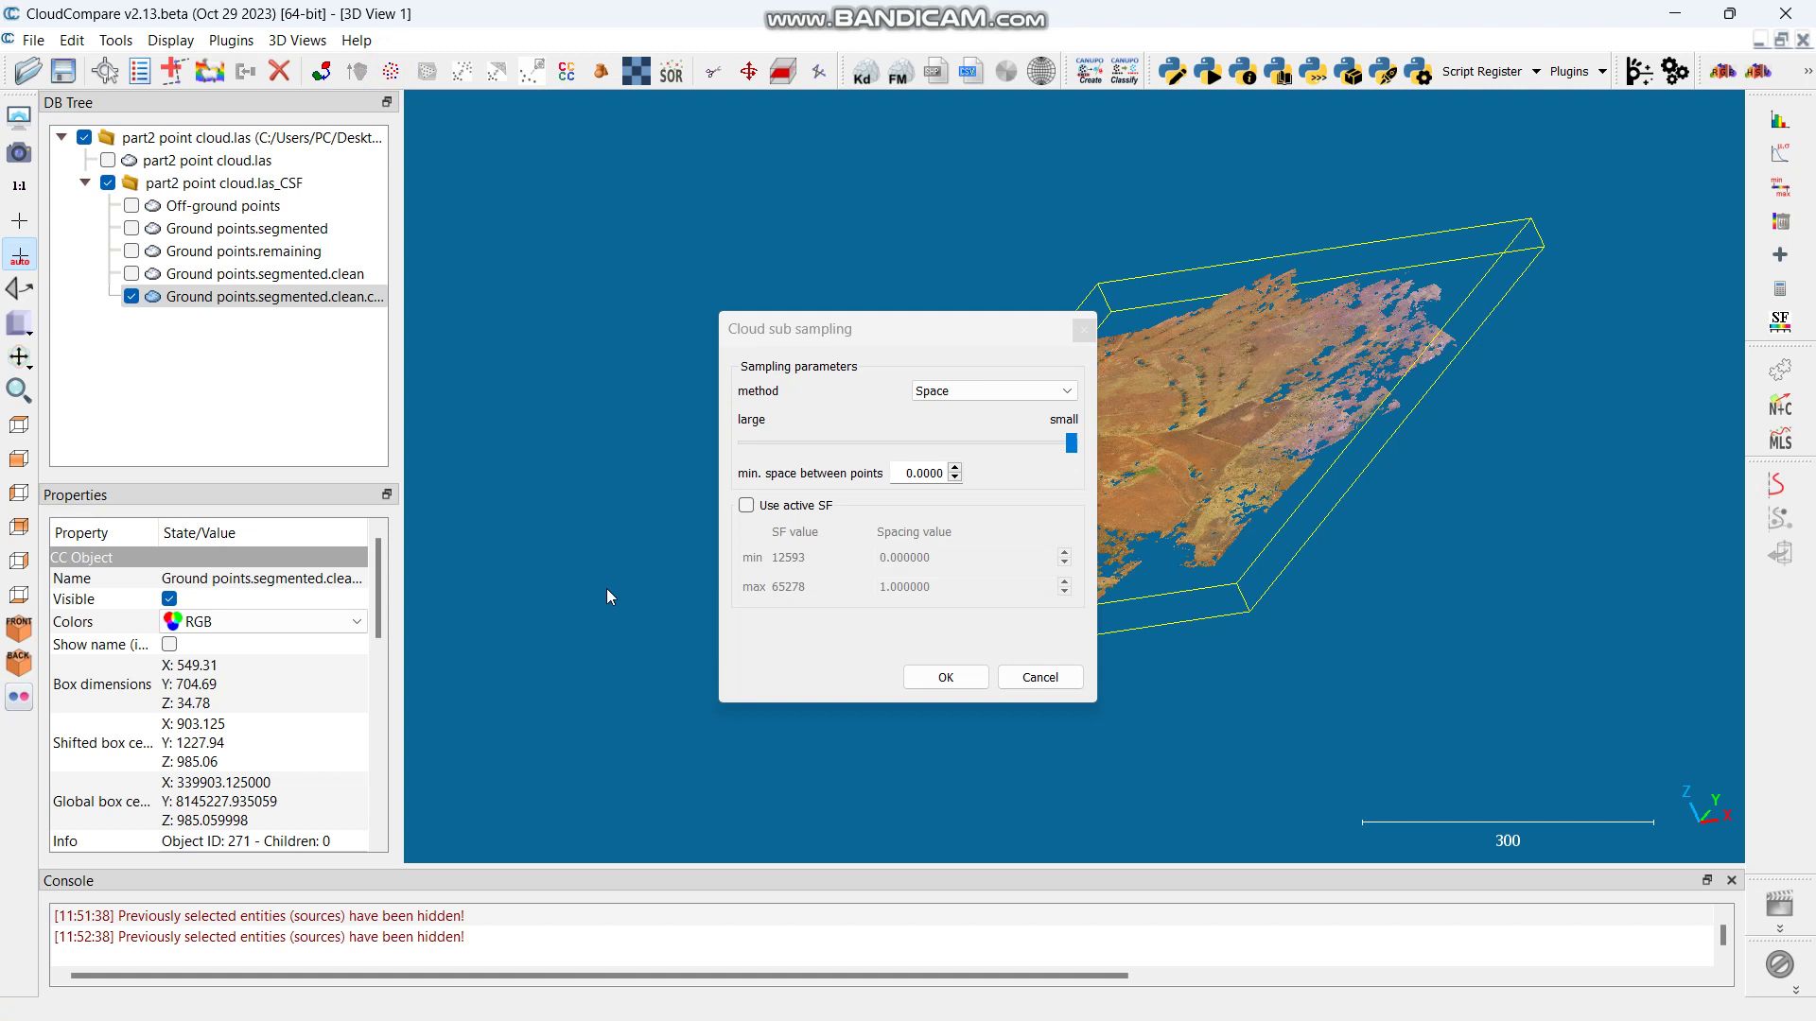
{"action": "left_click", "coordinate": [1070, 393]}
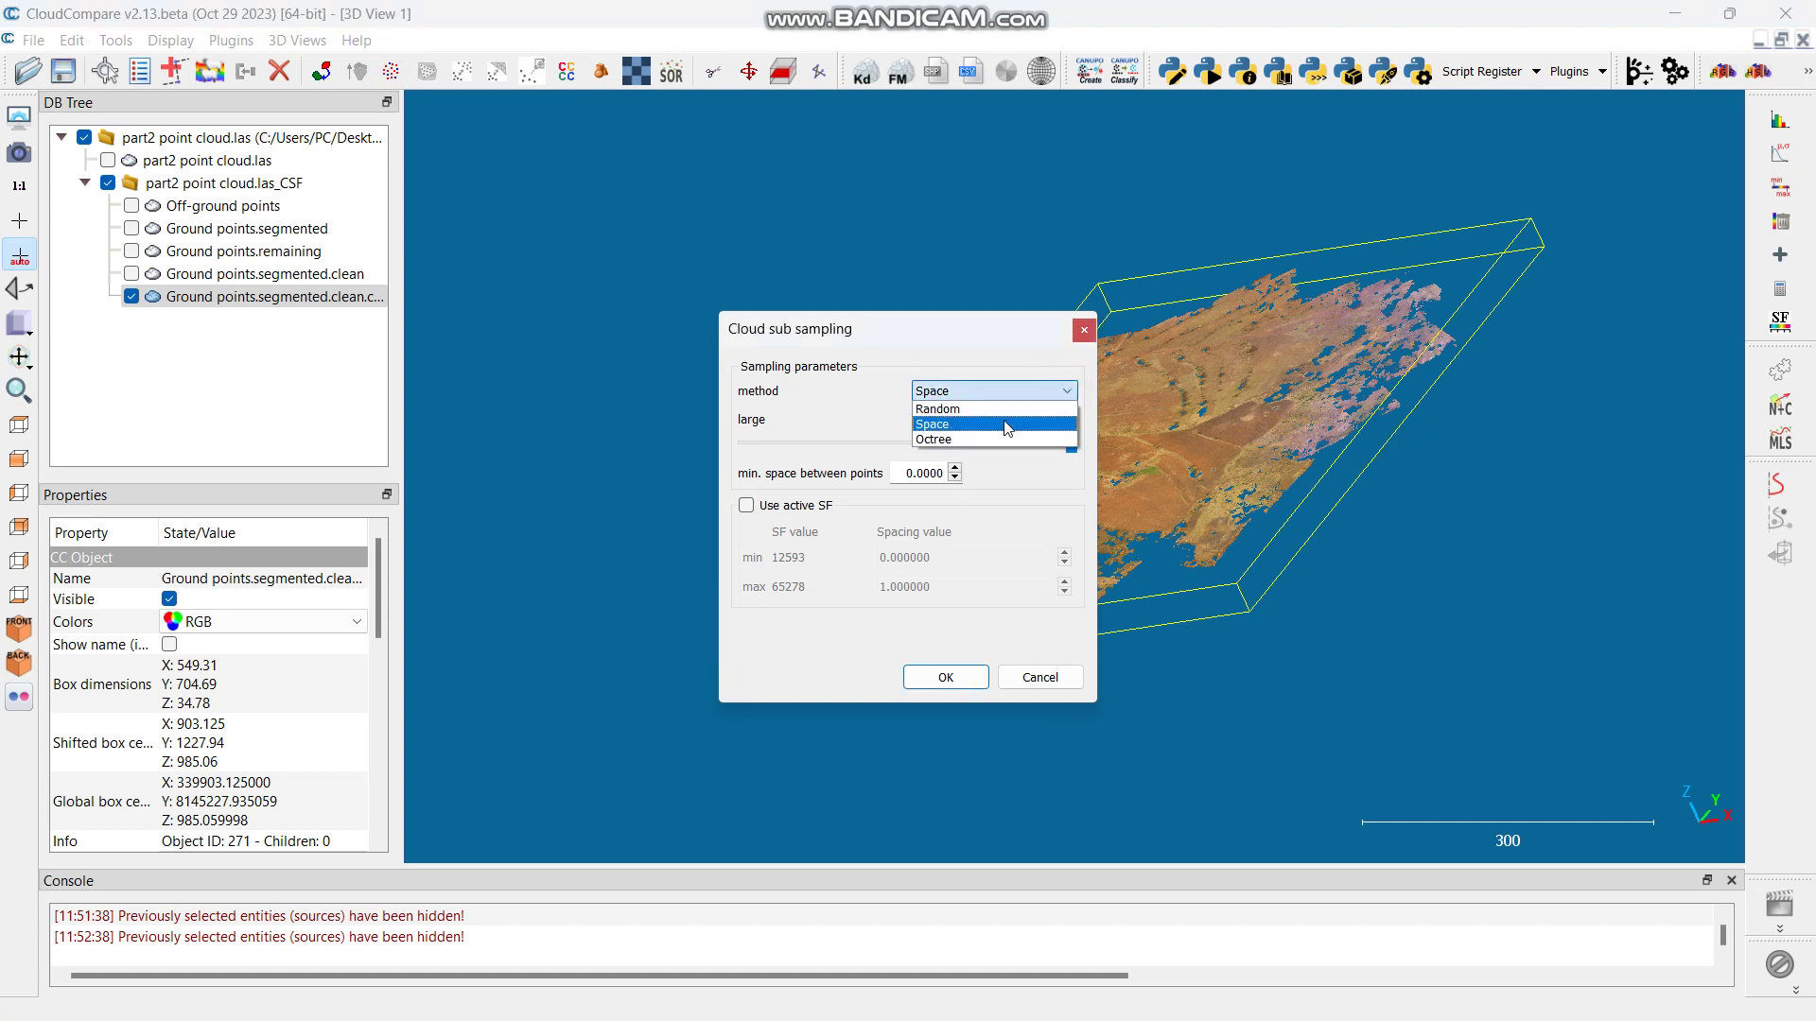
{"action": "left_click", "coordinate": [951, 429]}
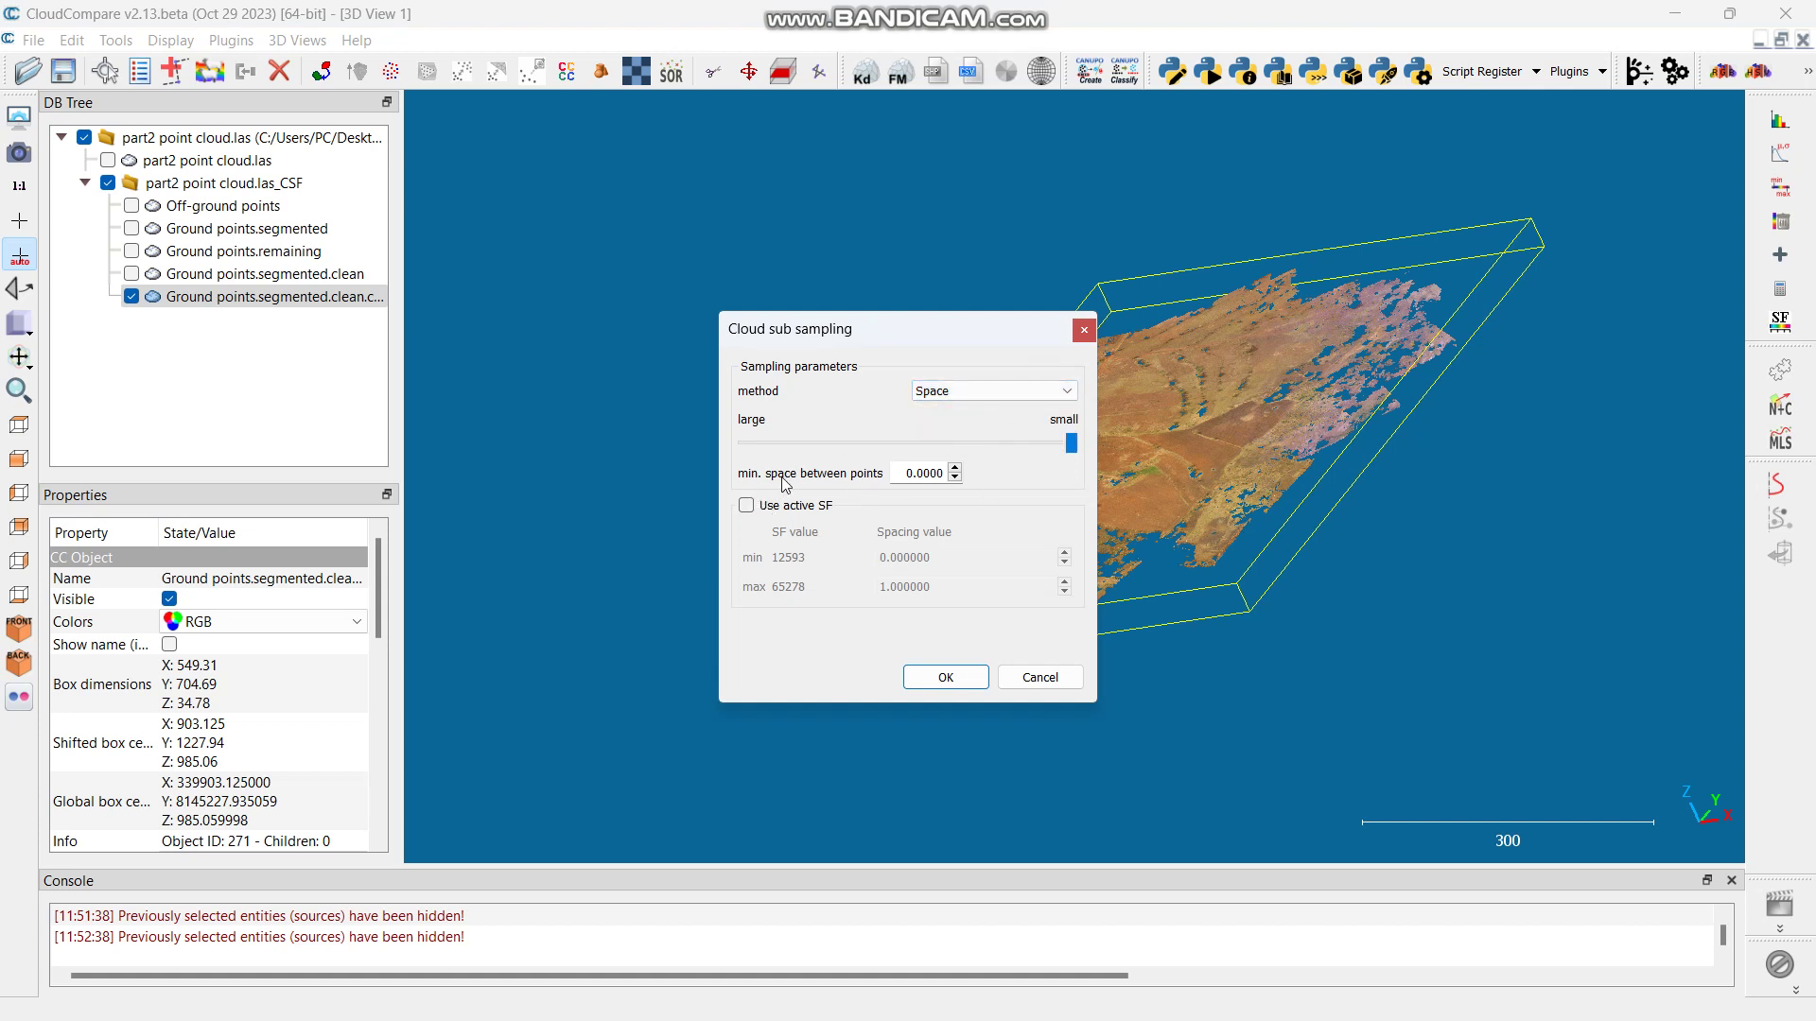
{"action": "left_click", "coordinate": [947, 475]}
{"action": "type", "text": "5"}
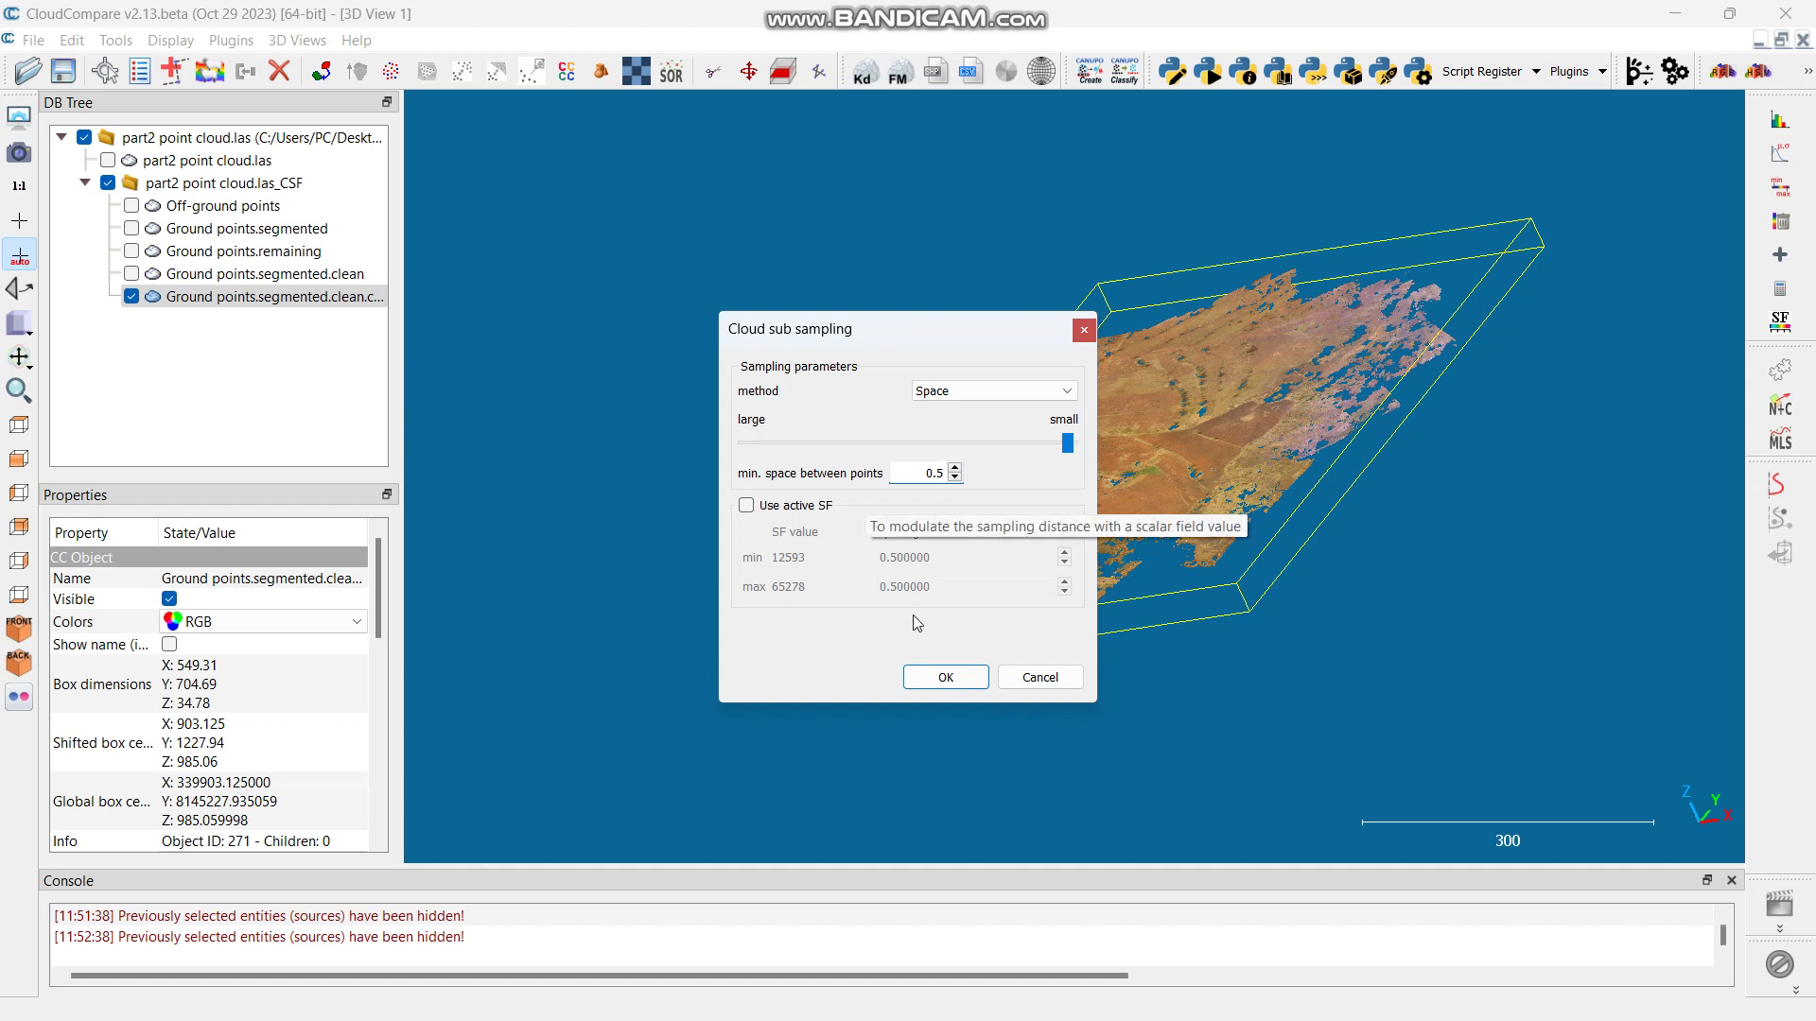
{"action": "left_click", "coordinate": [946, 679]}
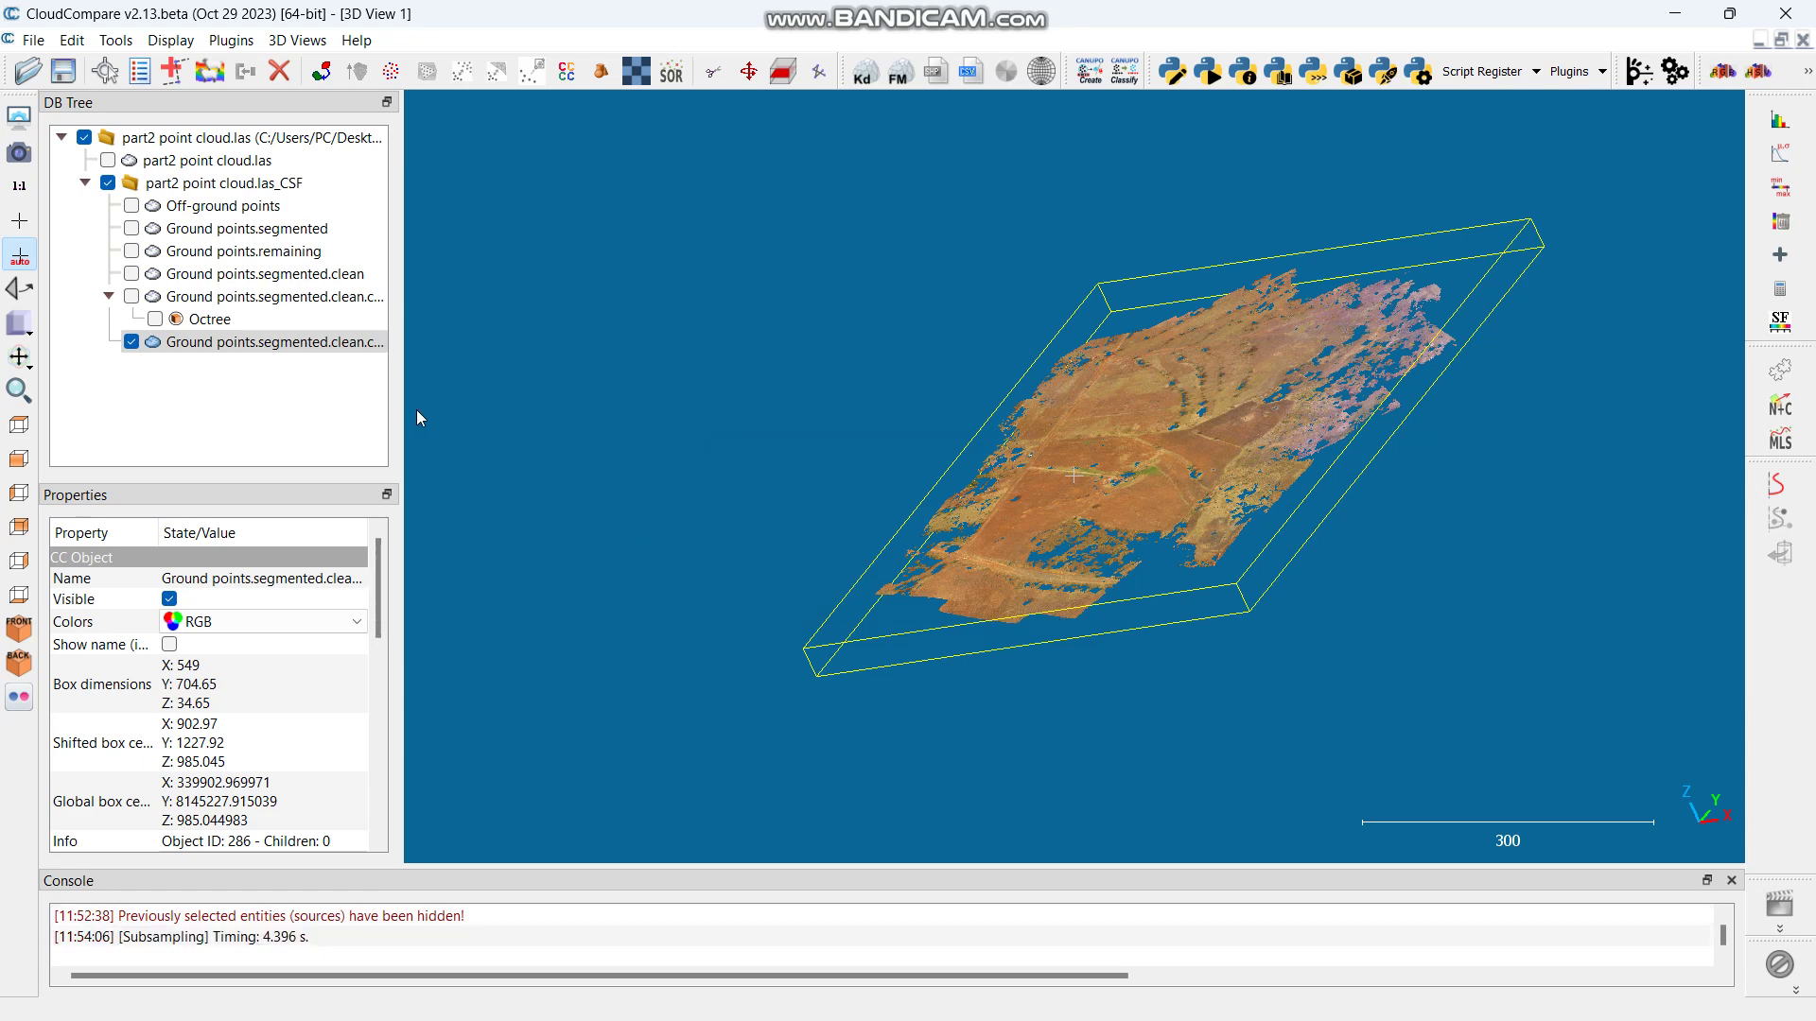
{"action": "left_click", "coordinate": [303, 342]}
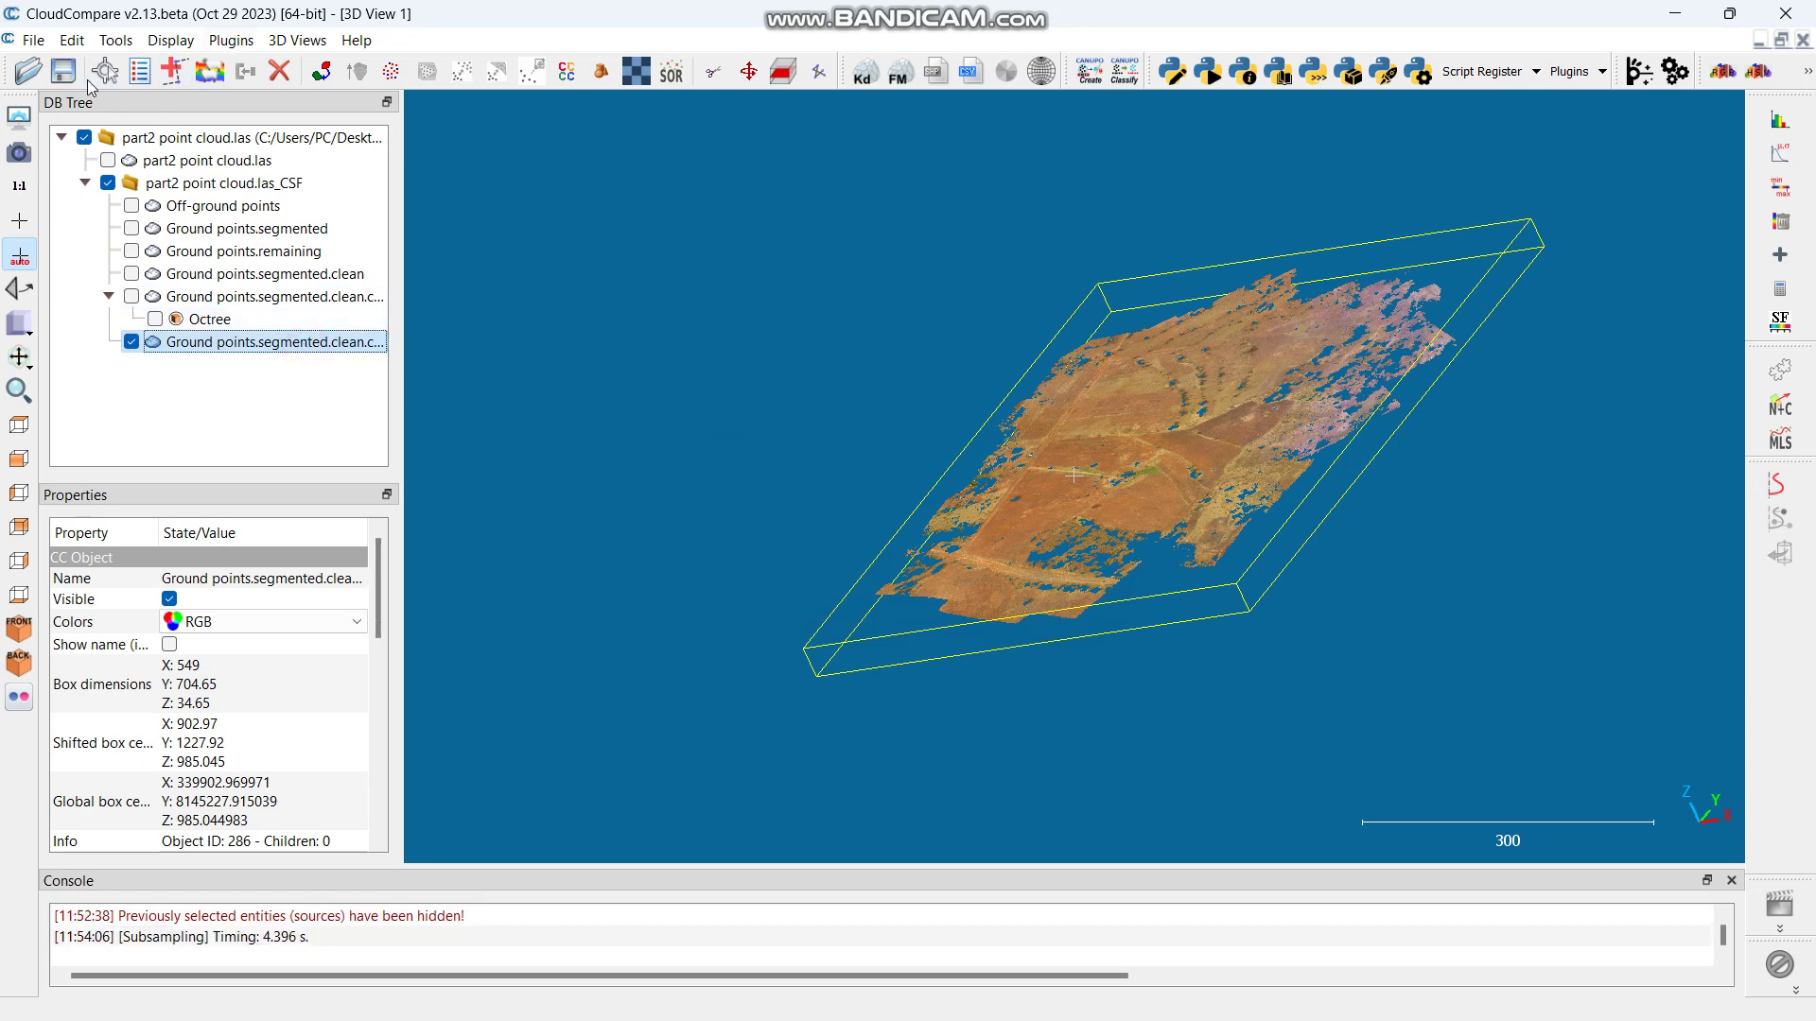
Step: Save the subsampled cloud as a LAS file into Desktop > drone survey > cc
{"action": "left_click", "coordinate": [63, 71]}
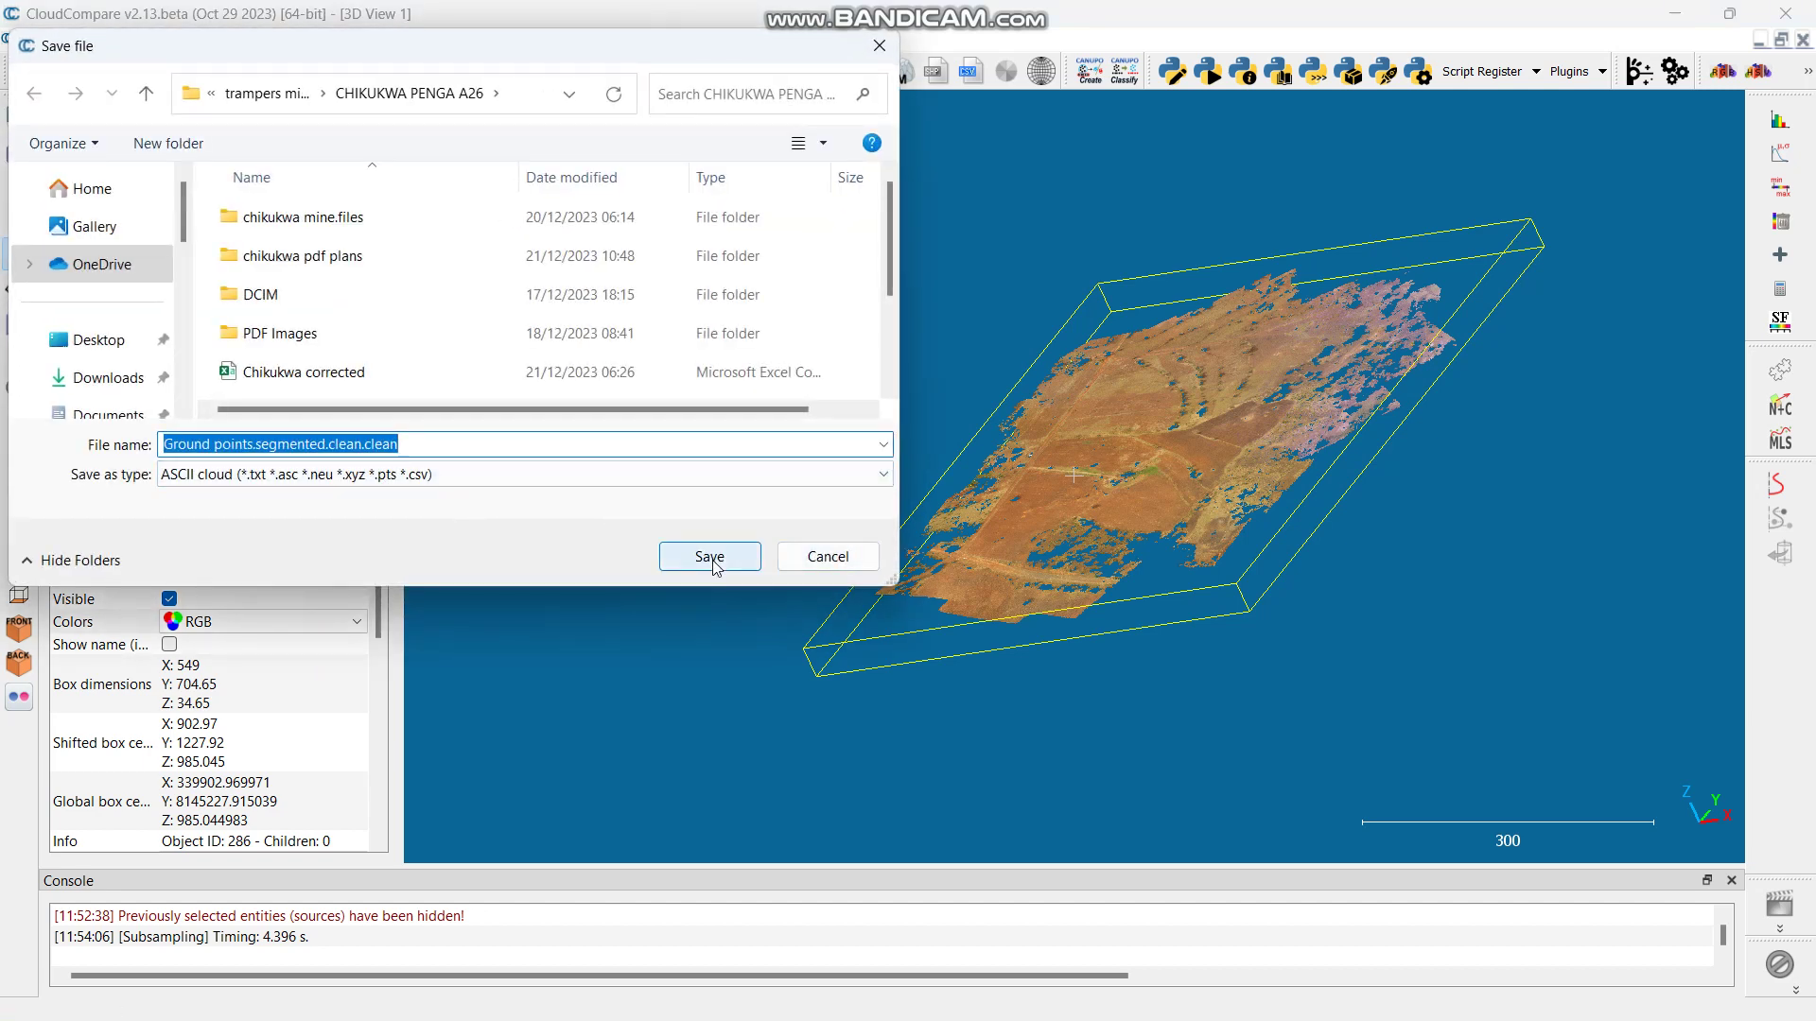
{"action": "left_click", "coordinate": [782, 476]}
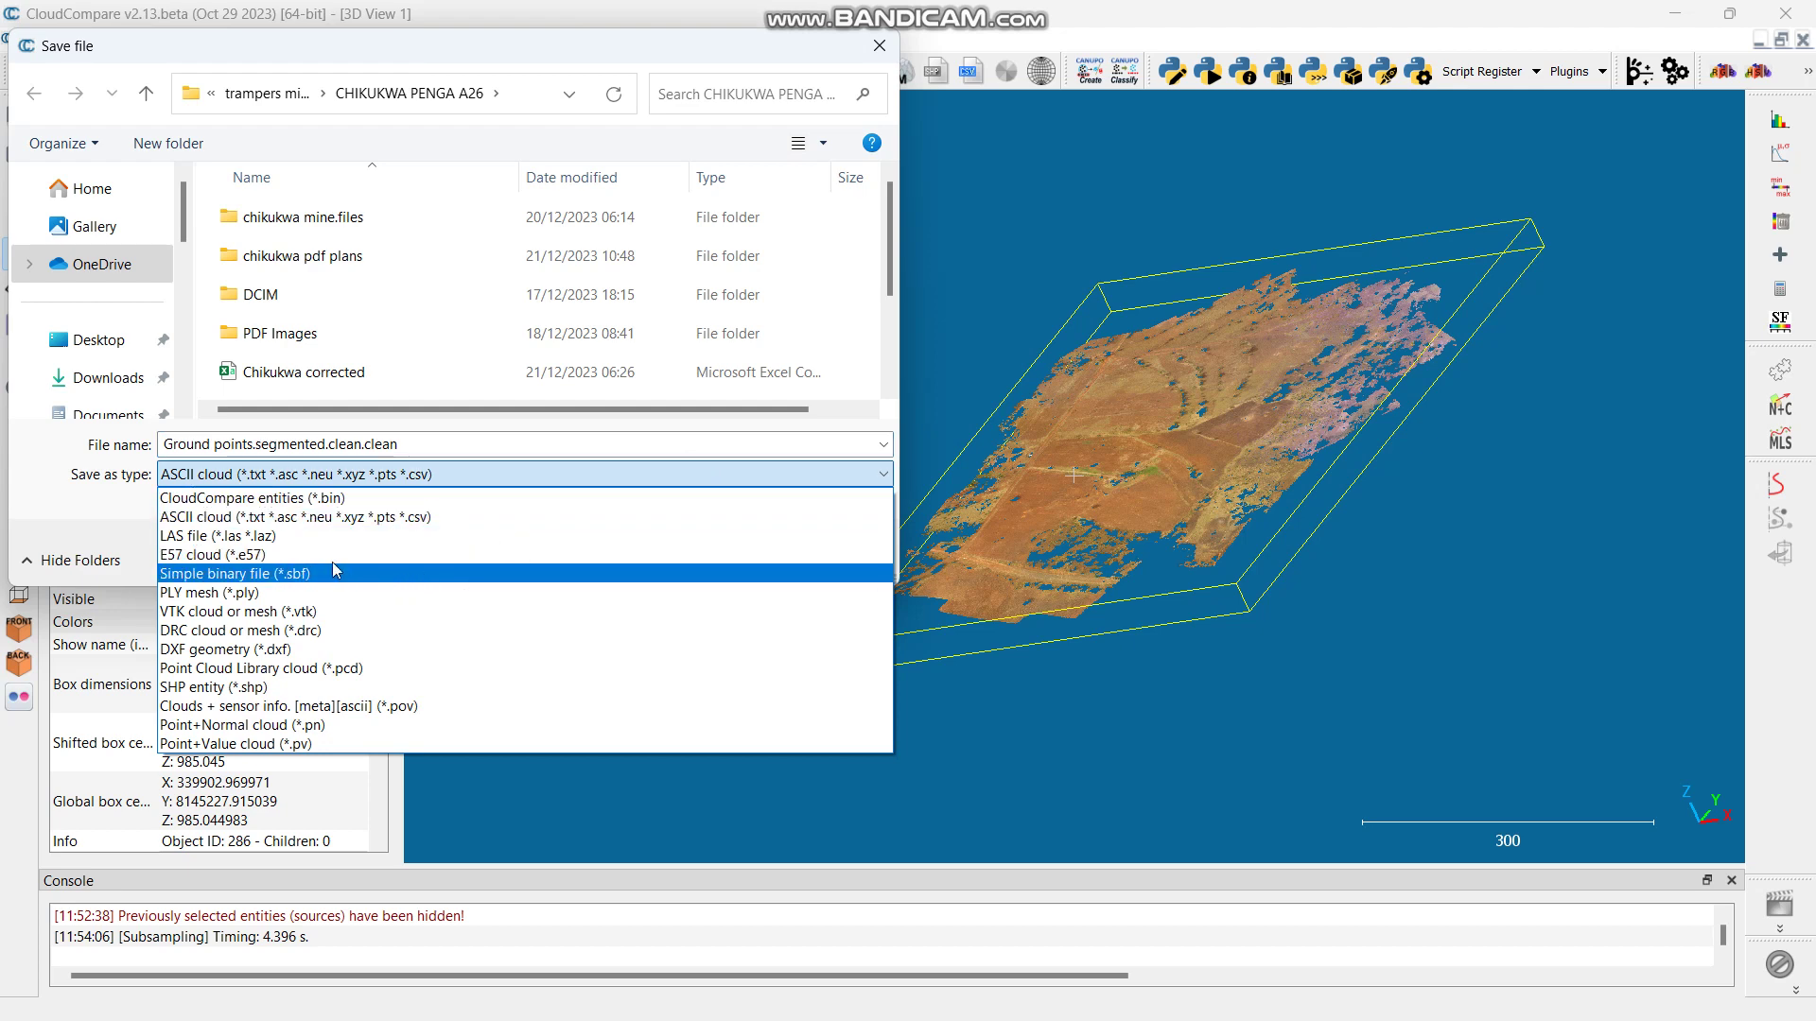
{"action": "left_click", "coordinate": [281, 538]}
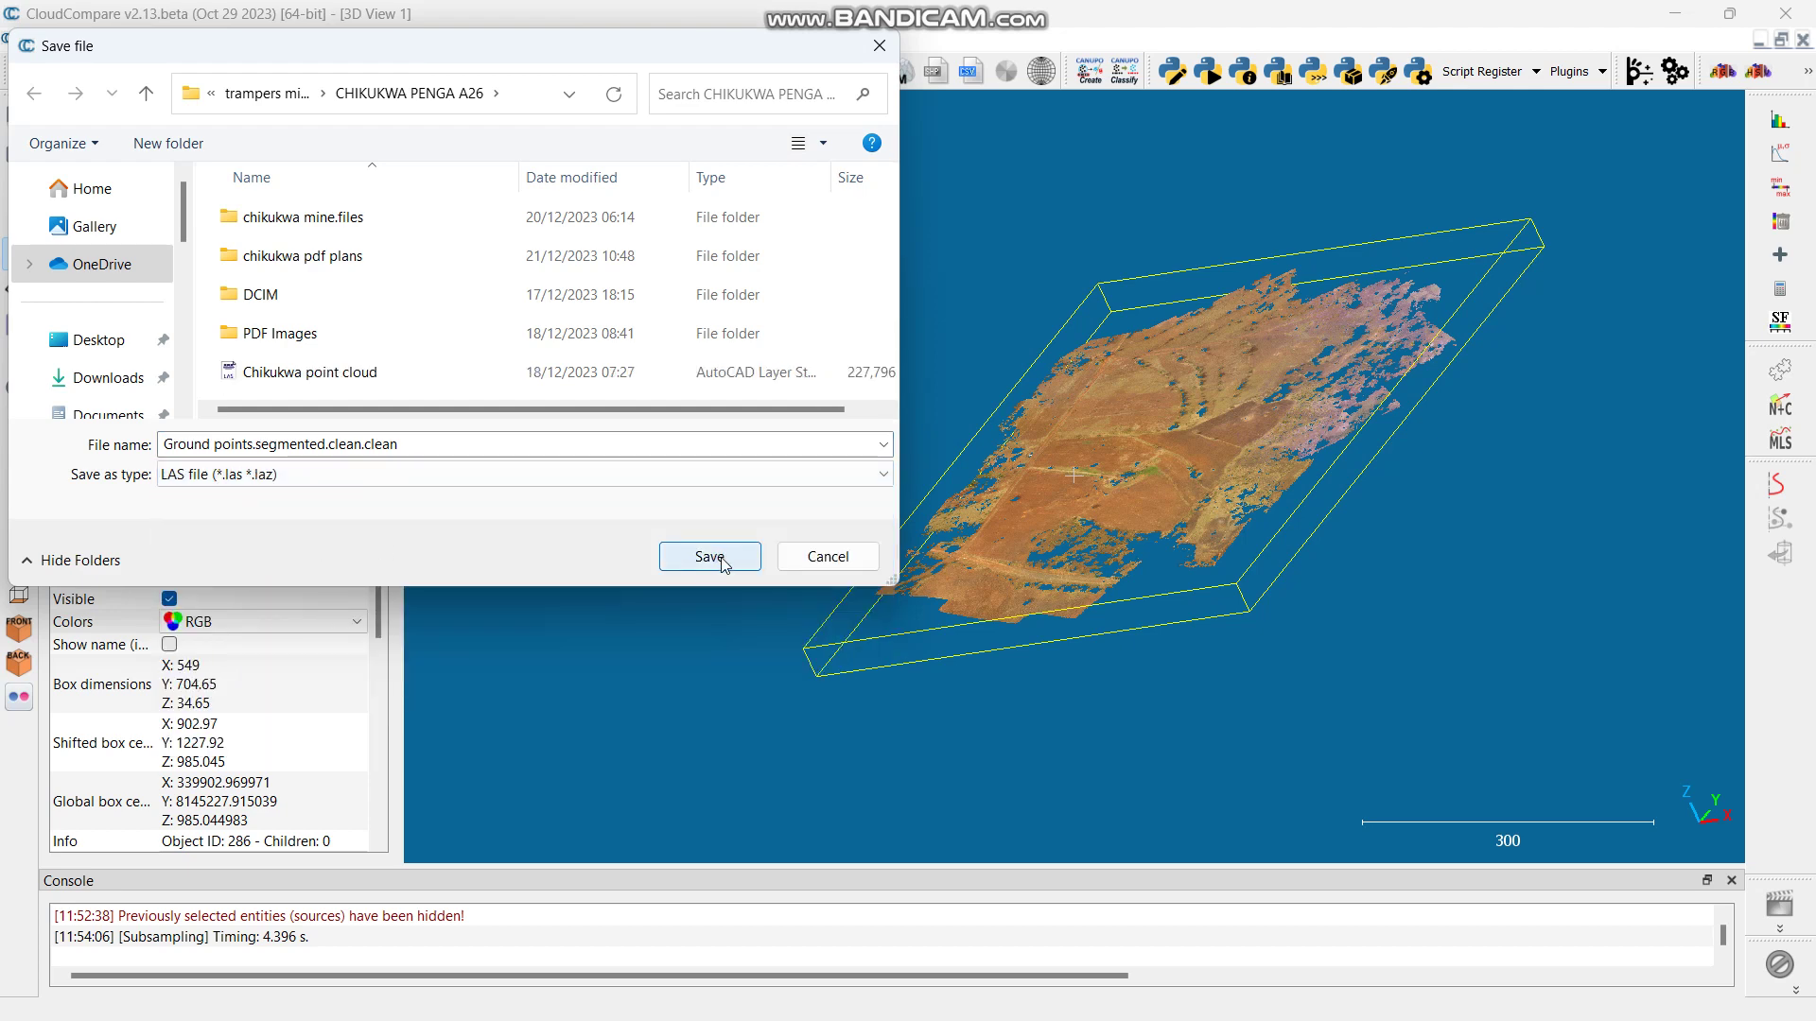
{"action": "left_click", "coordinate": [112, 340]}
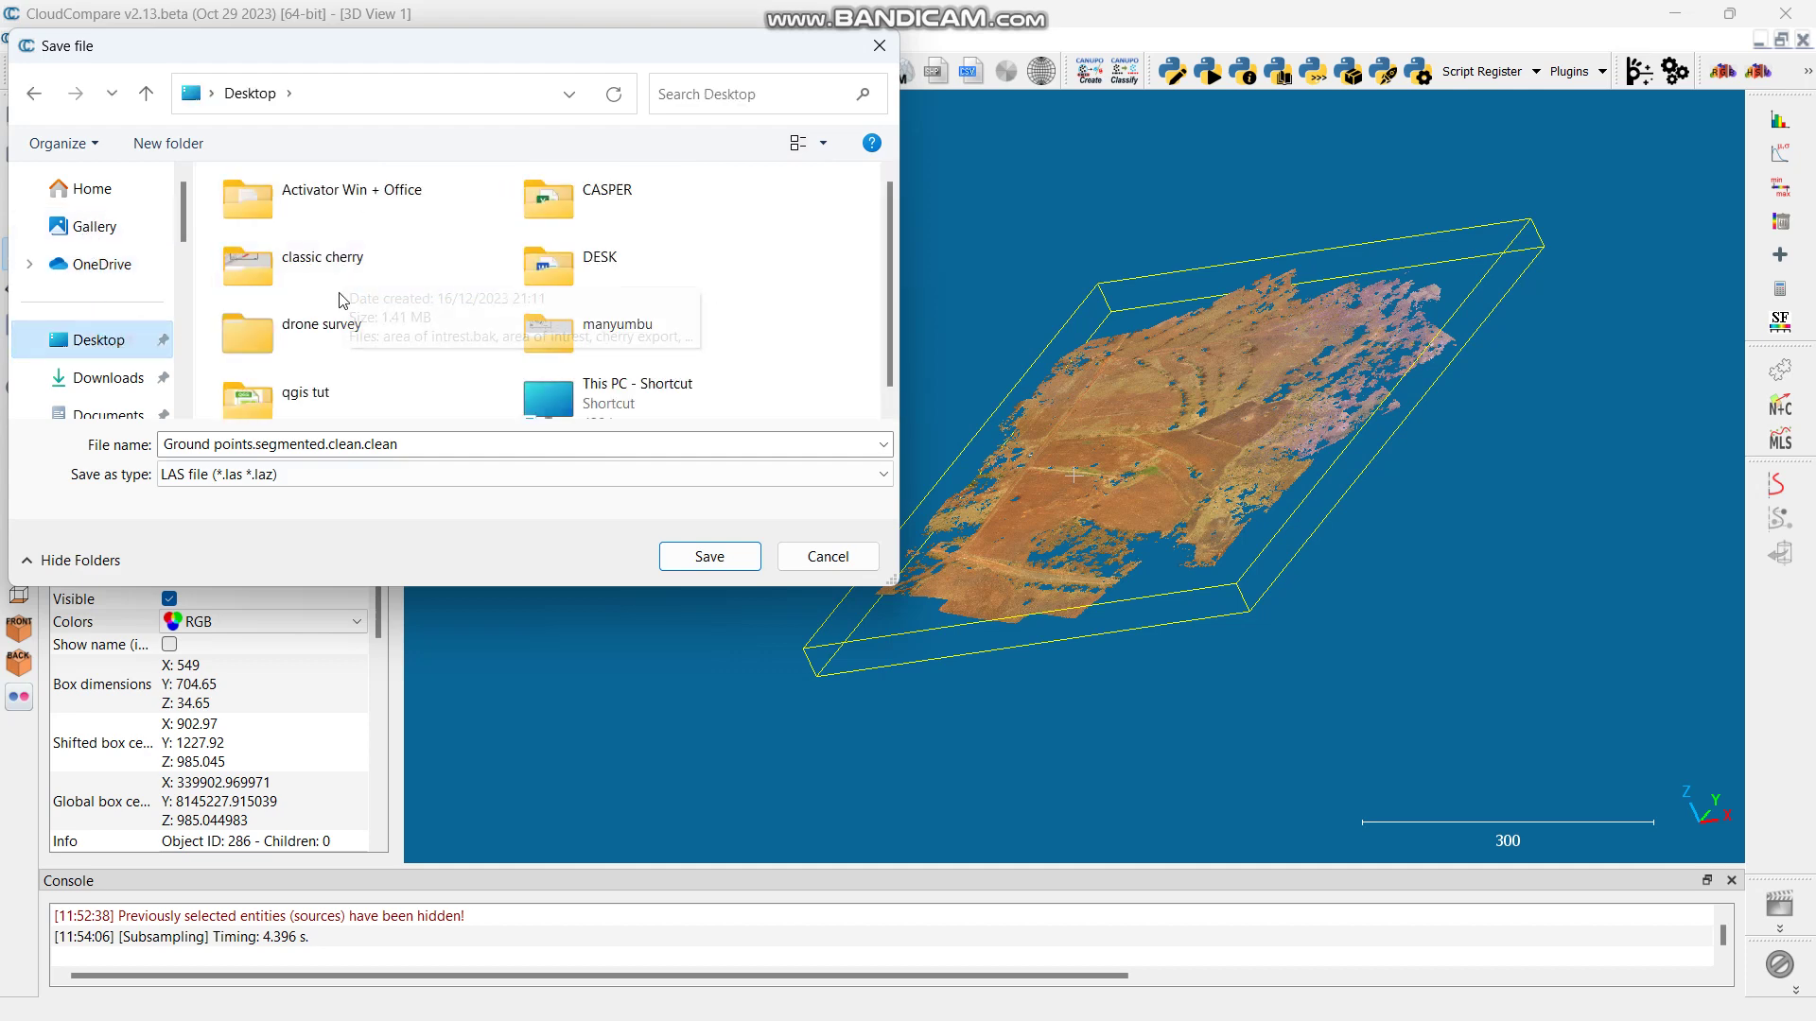
{"action": "double_click", "coordinate": [326, 324]}
{"action": "double_click", "coordinate": [423, 240]}
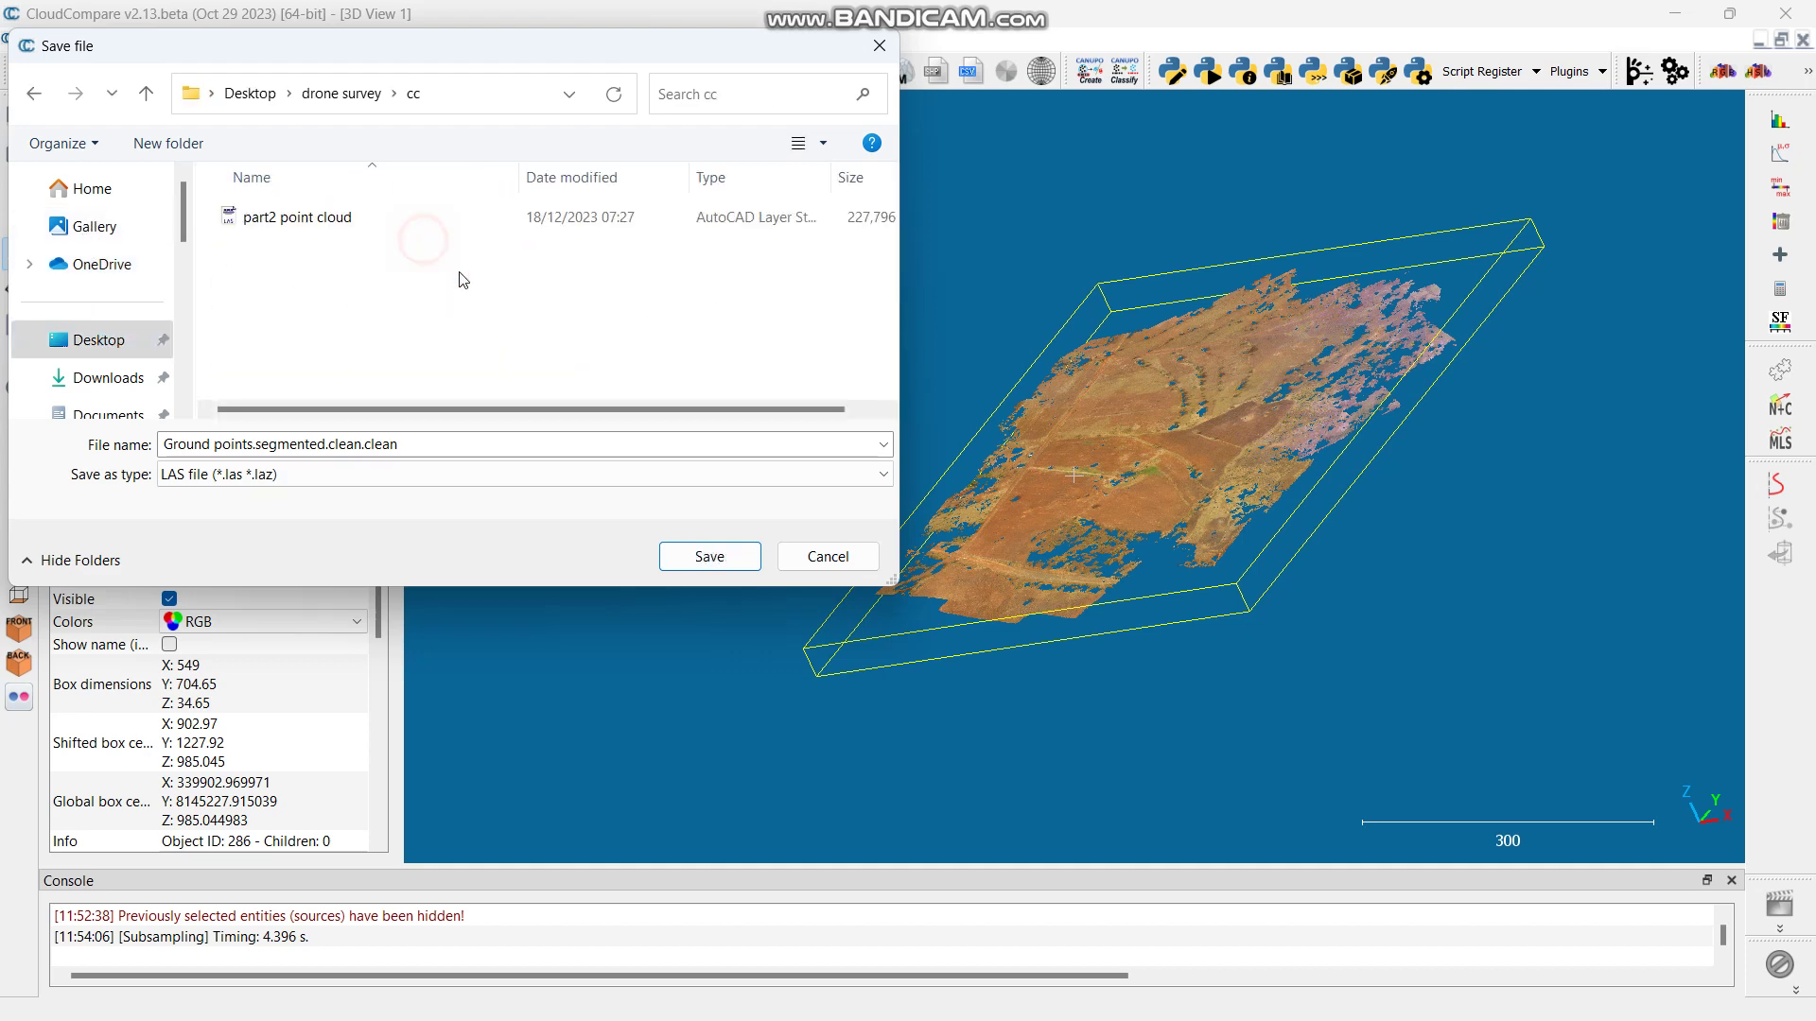
{"action": "left_click", "coordinate": [403, 442]}
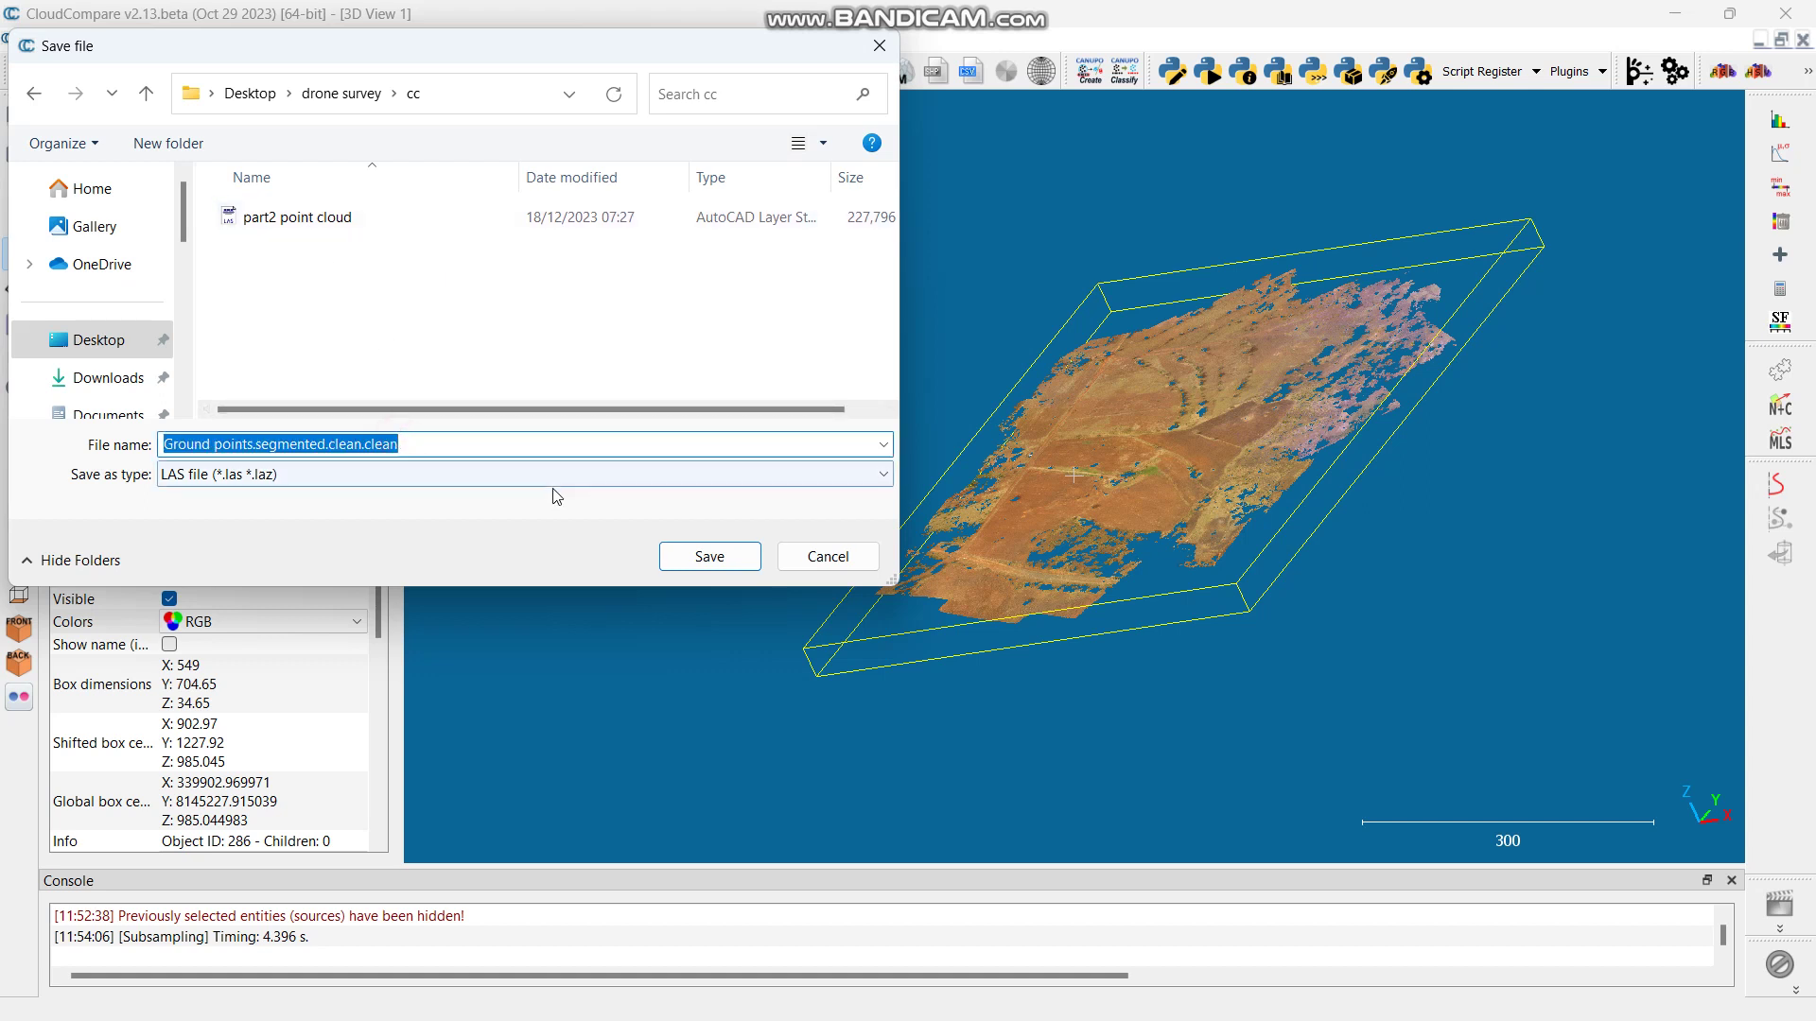
{"action": "left_click", "coordinate": [702, 558]}
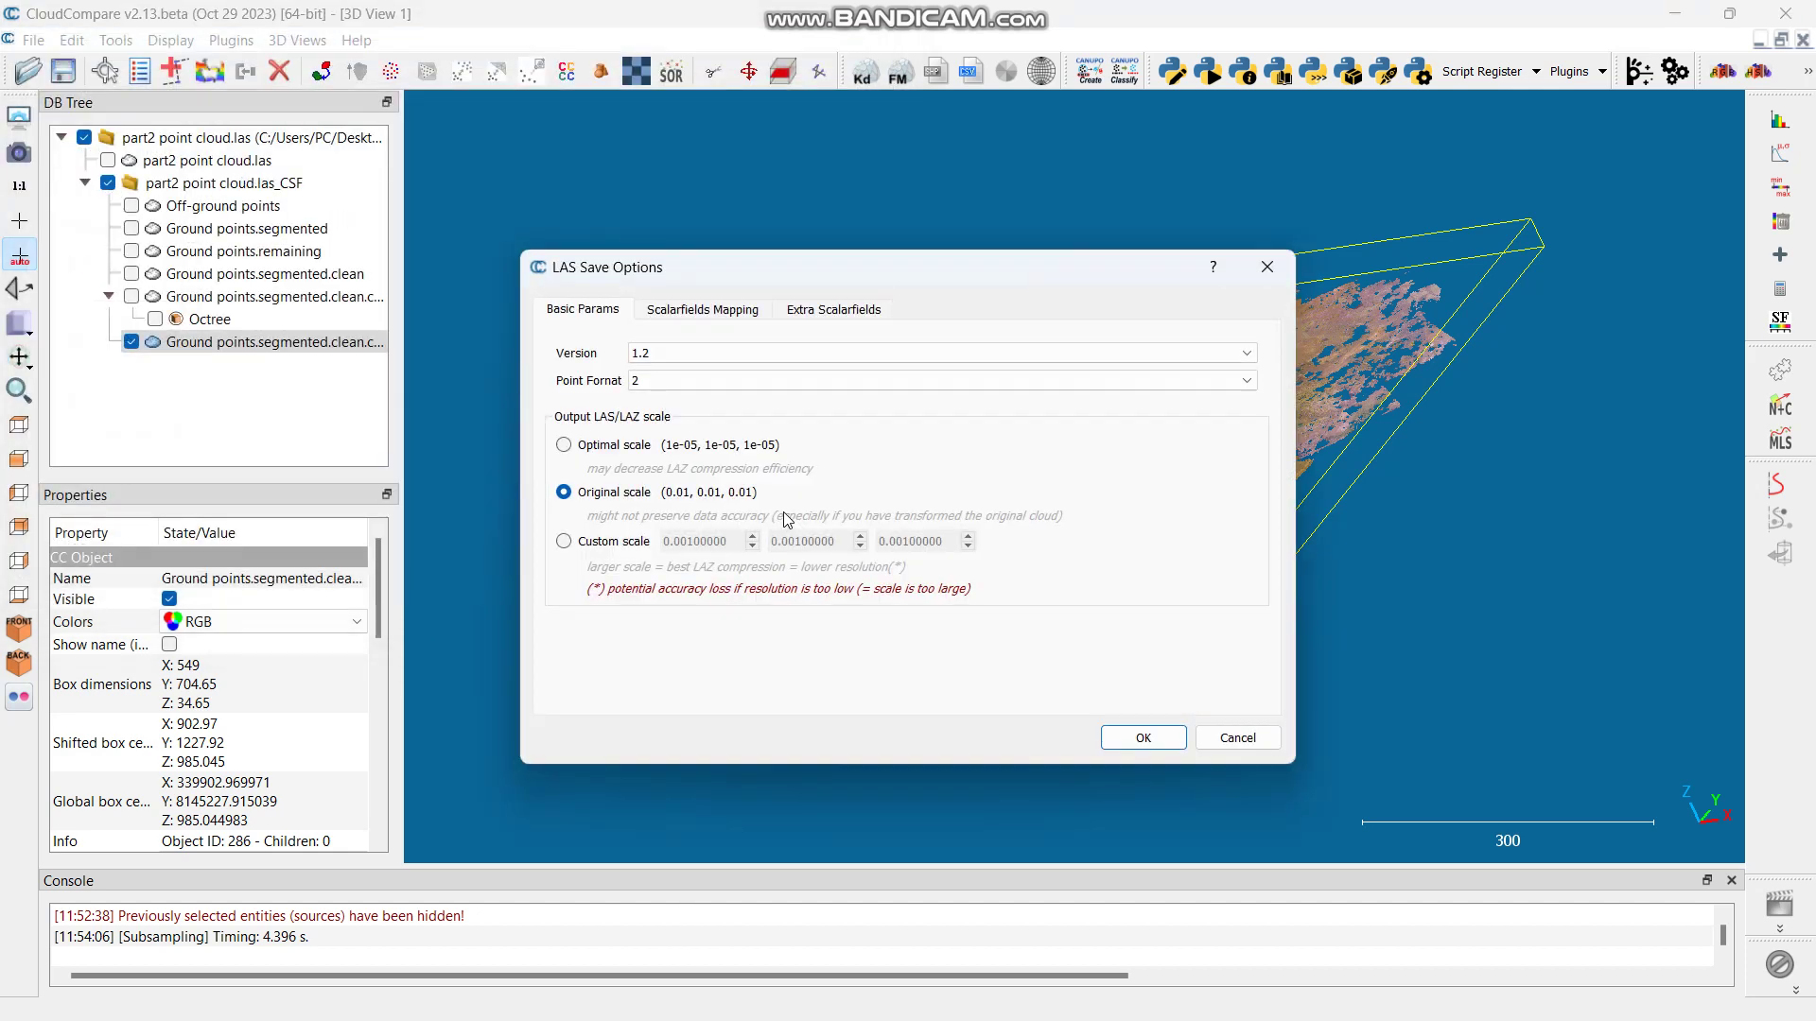
Step: Complete the LAS export using optimal scale, then minimize CloudCompare
{"action": "left_click", "coordinate": [568, 446]}
{"action": "left_click", "coordinate": [1144, 738]}
{"action": "left_click", "coordinate": [932, 439]}
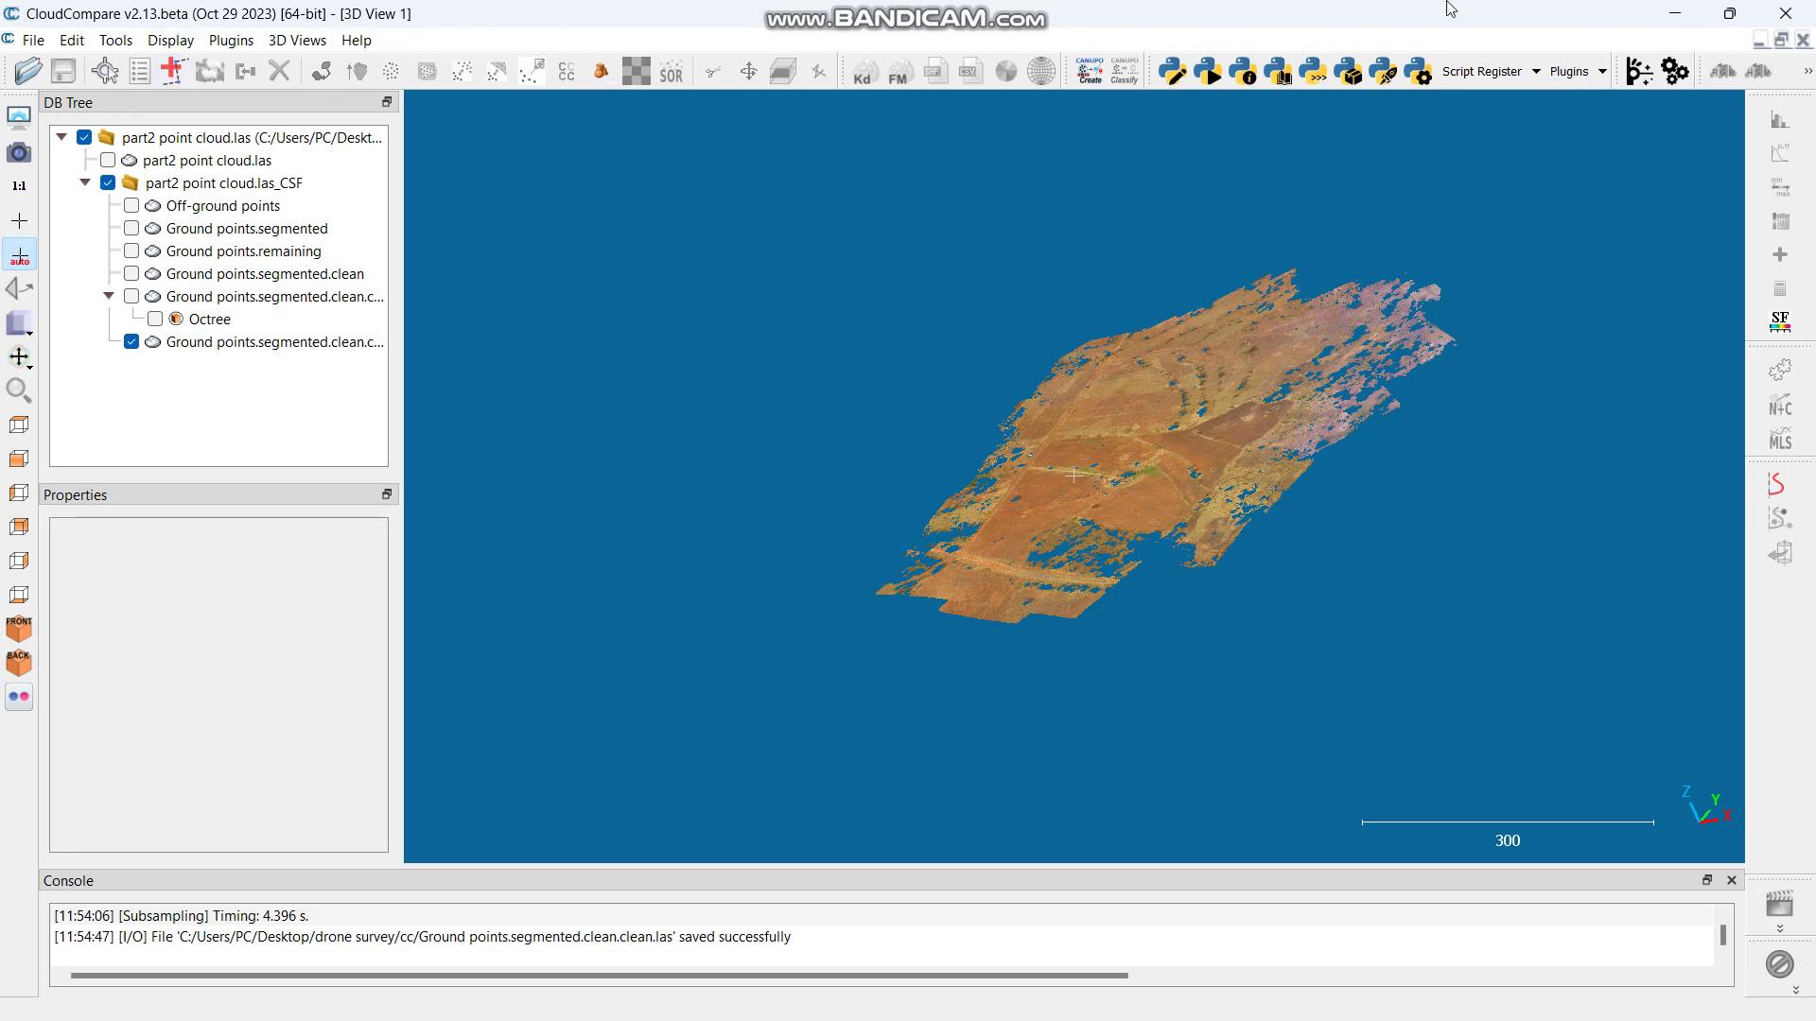
{"action": "left_click", "coordinate": [1674, 13]}
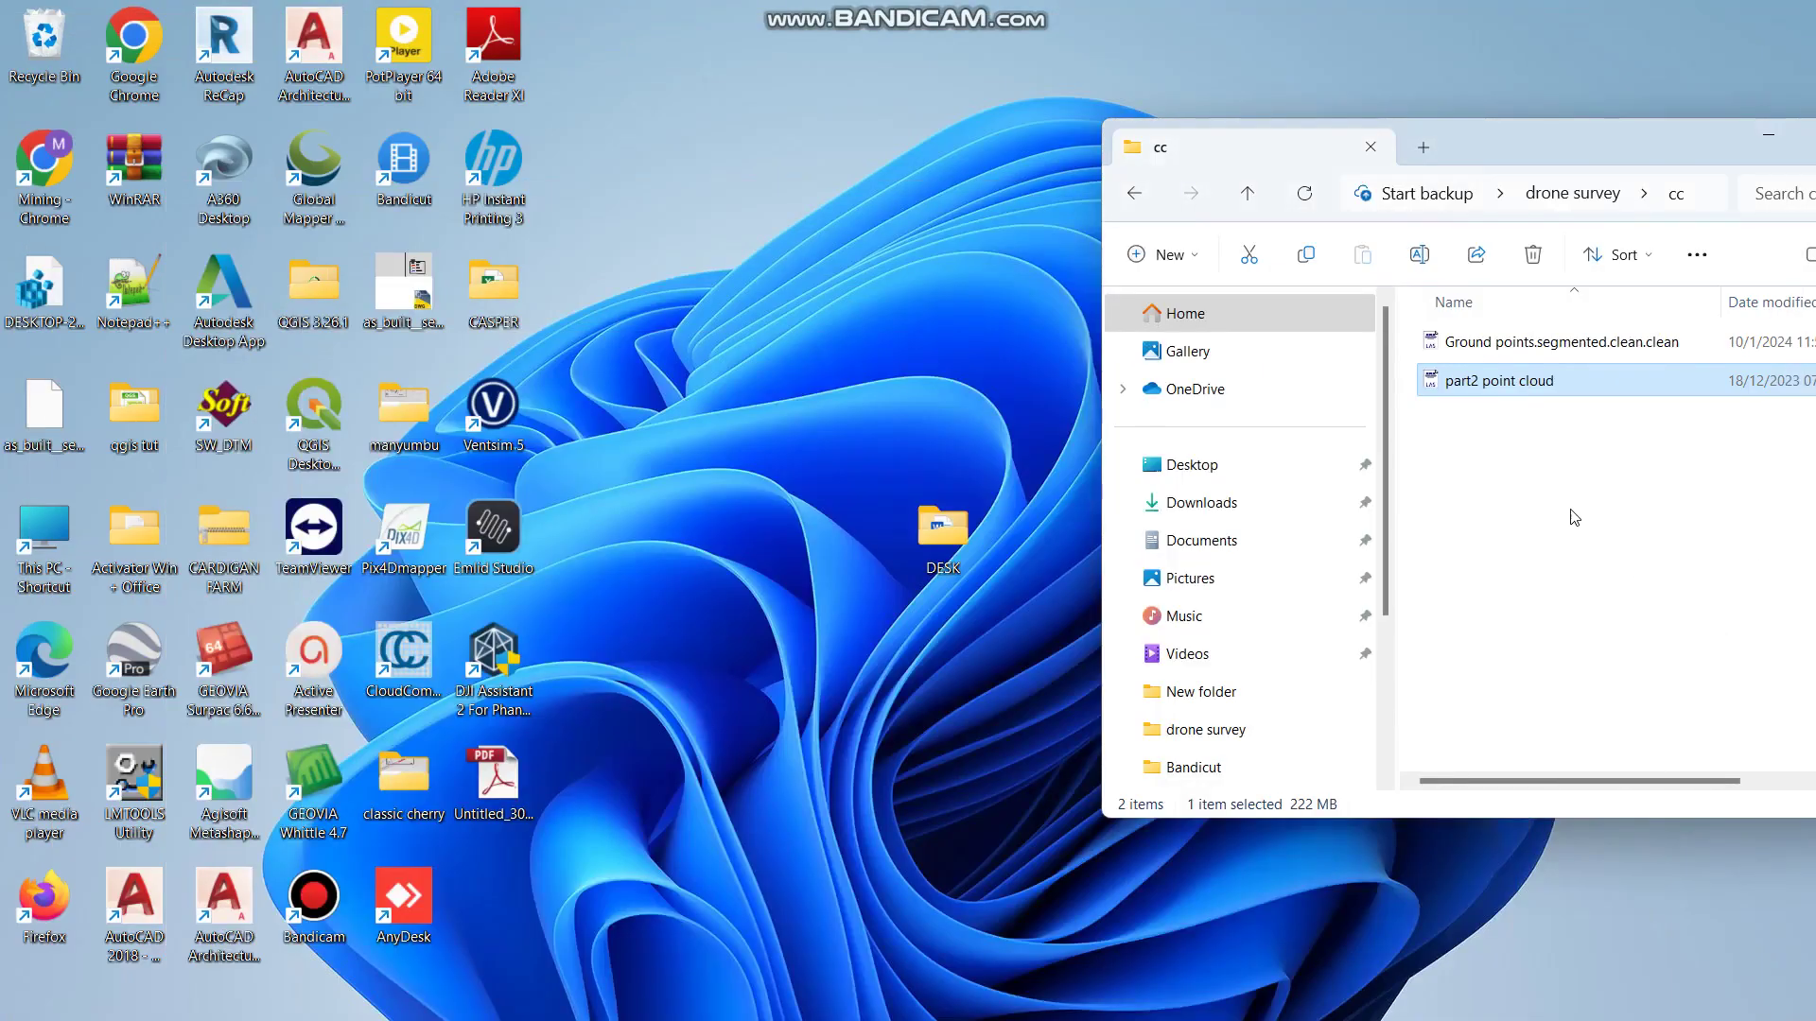
Step: Select the new ground points file and reposition the cc folder window
{"action": "left_click", "coordinate": [1533, 352]}
{"action": "mouse_move", "coordinate": [1072, 1019]}
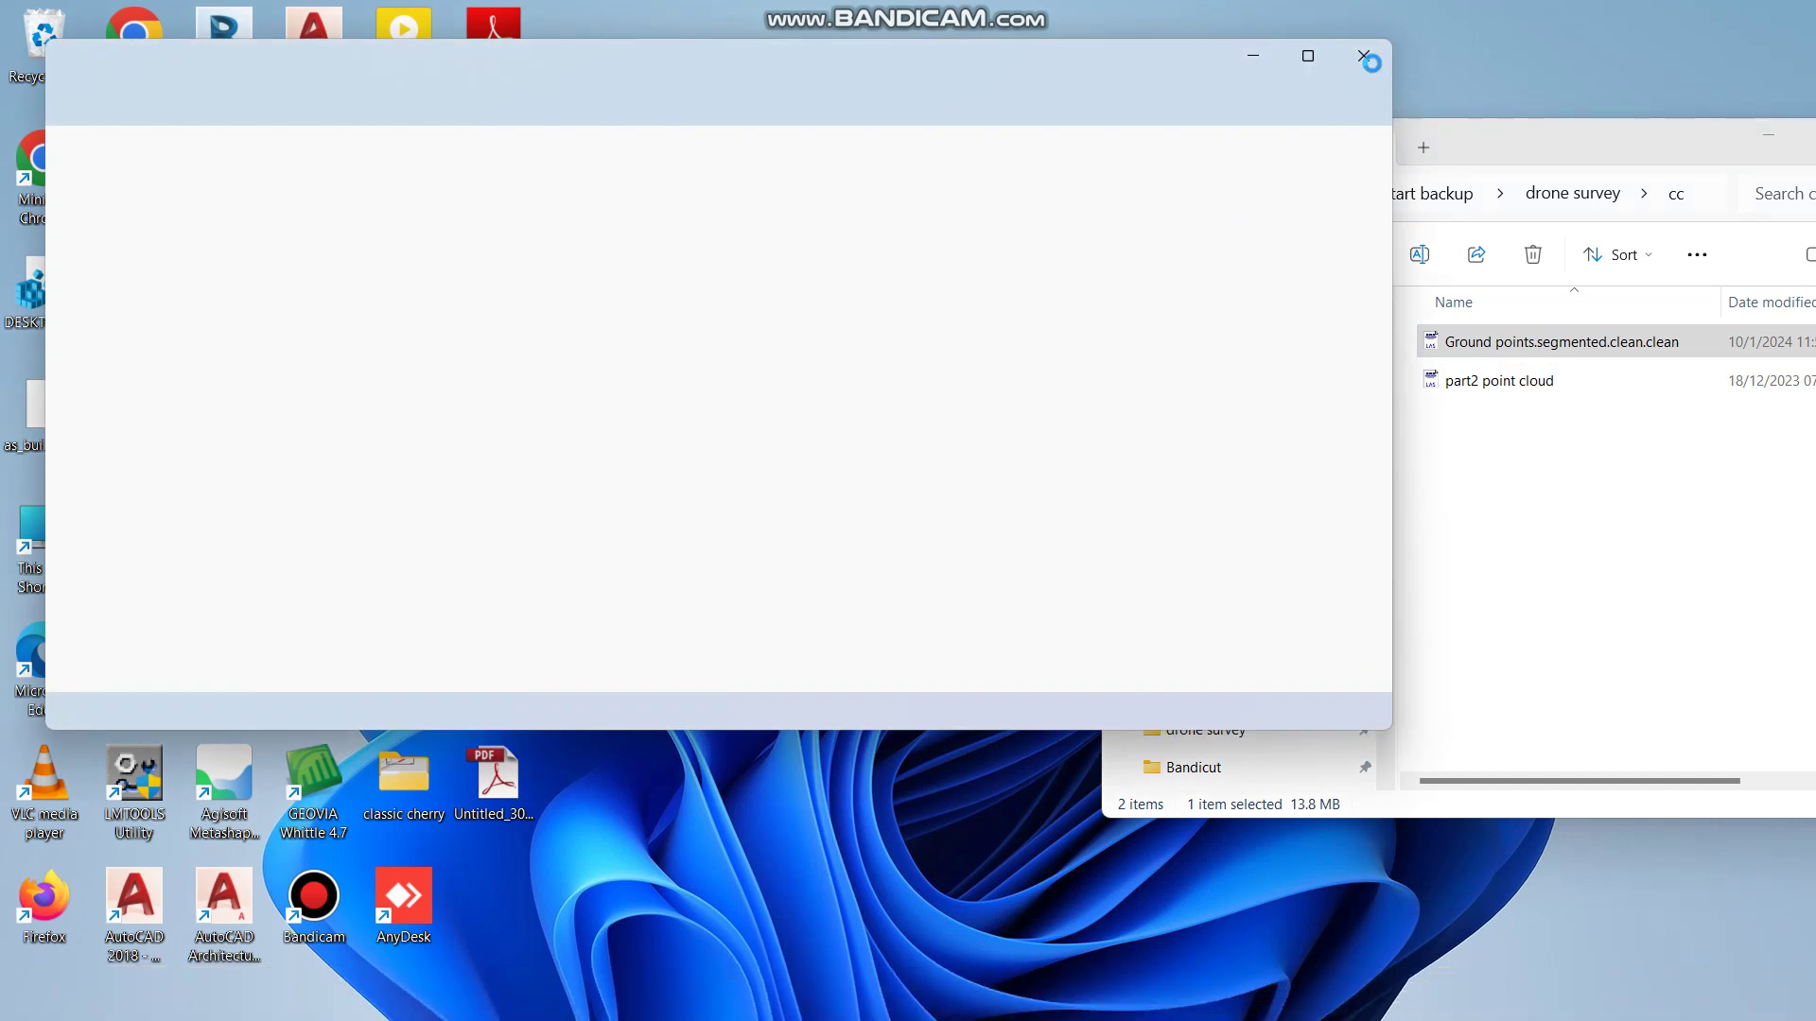
{"action": "left_click", "coordinate": [1520, 168]}
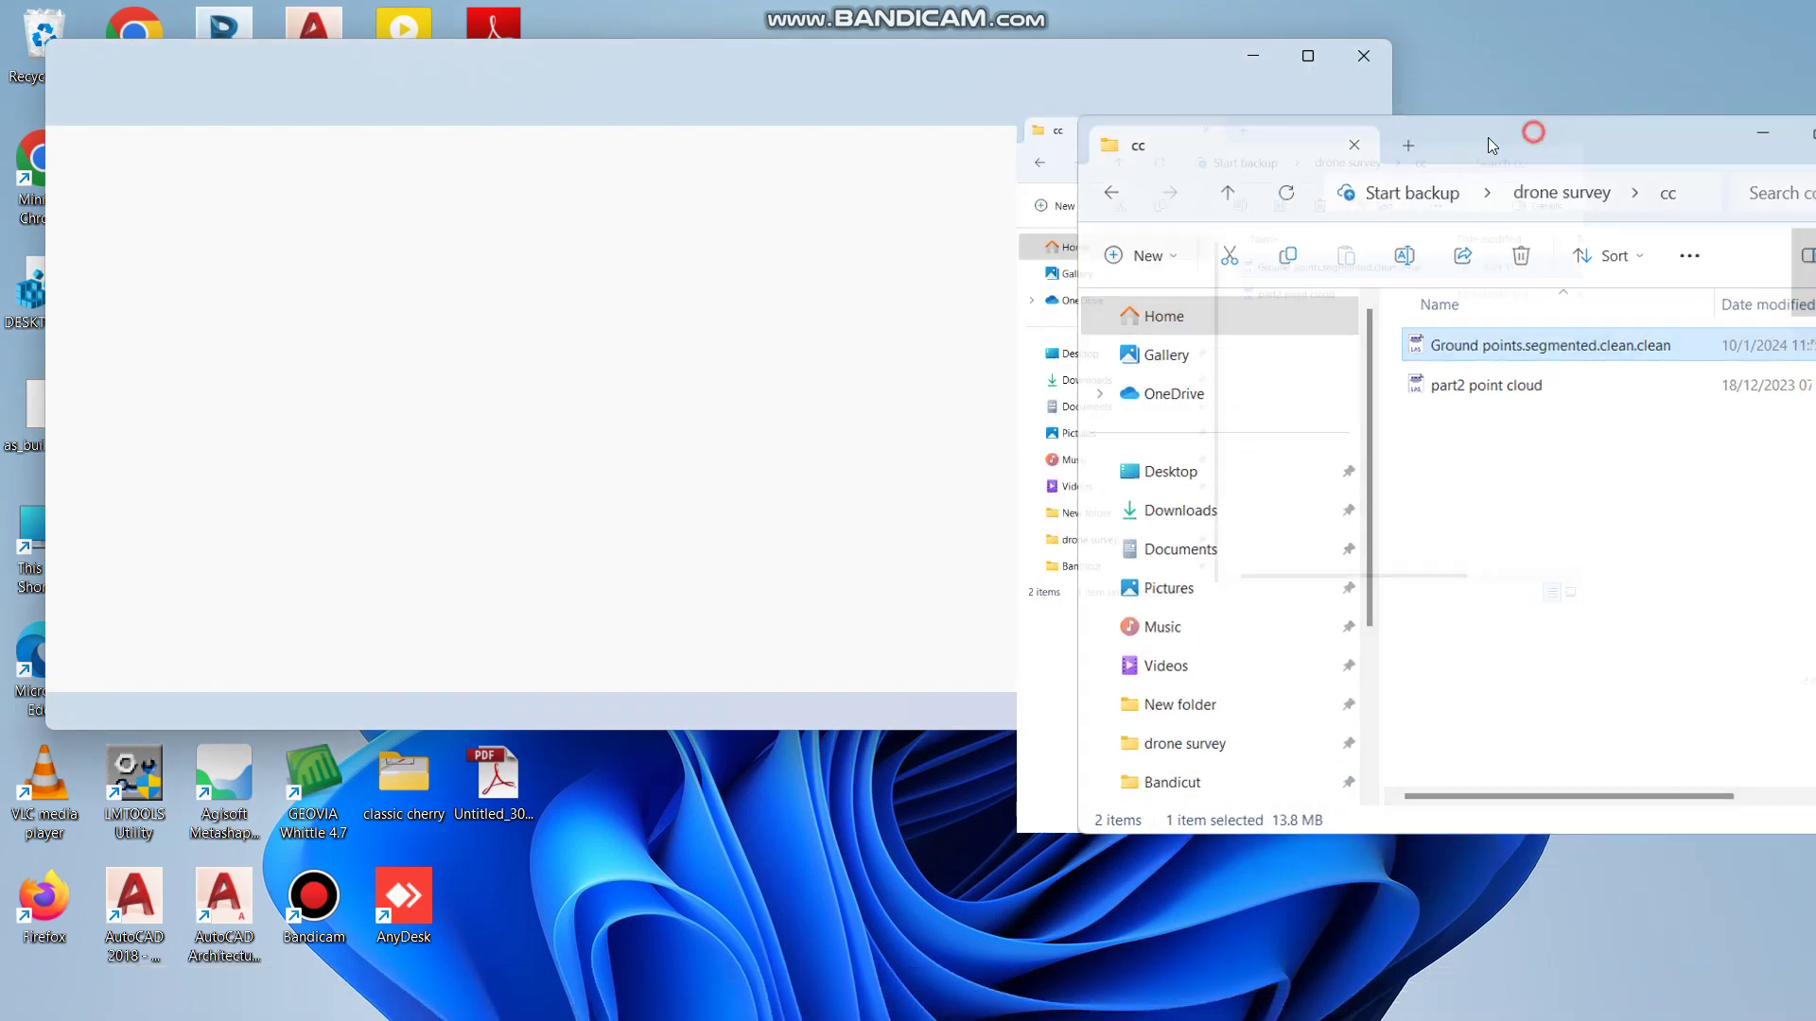
{"action": "double_click", "coordinate": [1489, 138]}
{"action": "left_click", "coordinate": [1718, 36]}
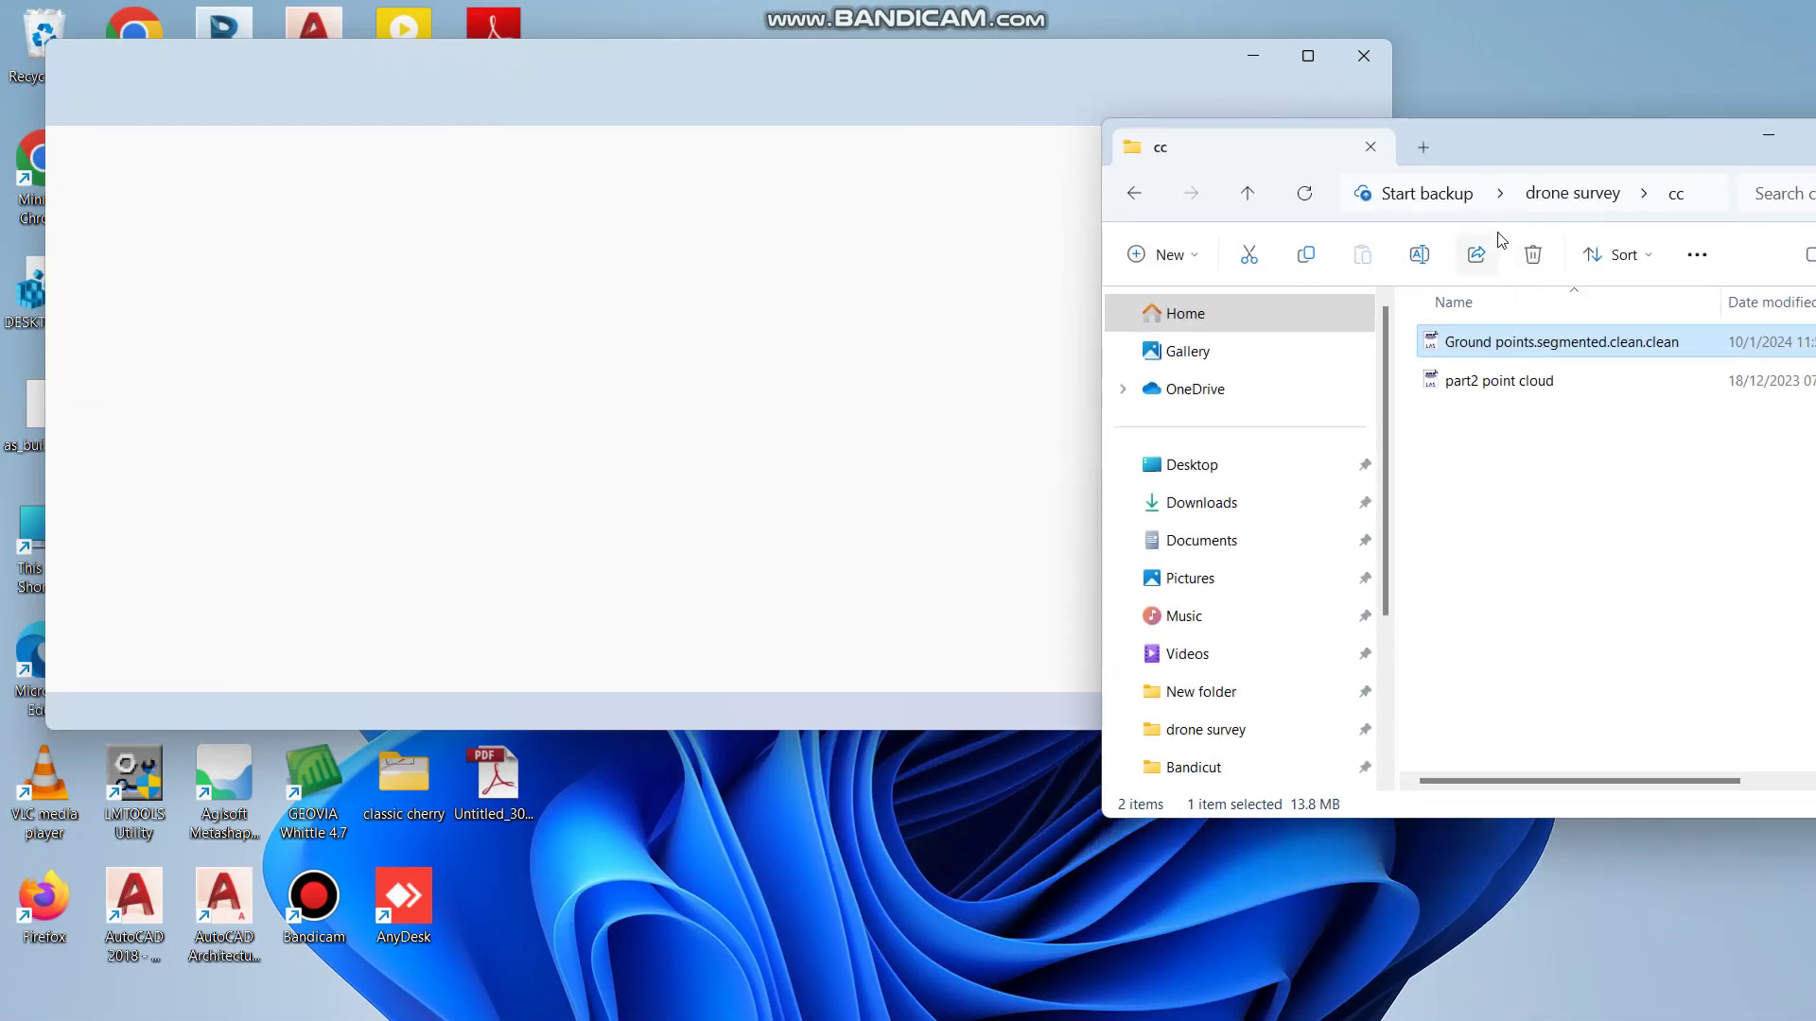
{"action": "left_click_drag", "start_coordinate": [1536, 146], "coordinate": [995, 133]}
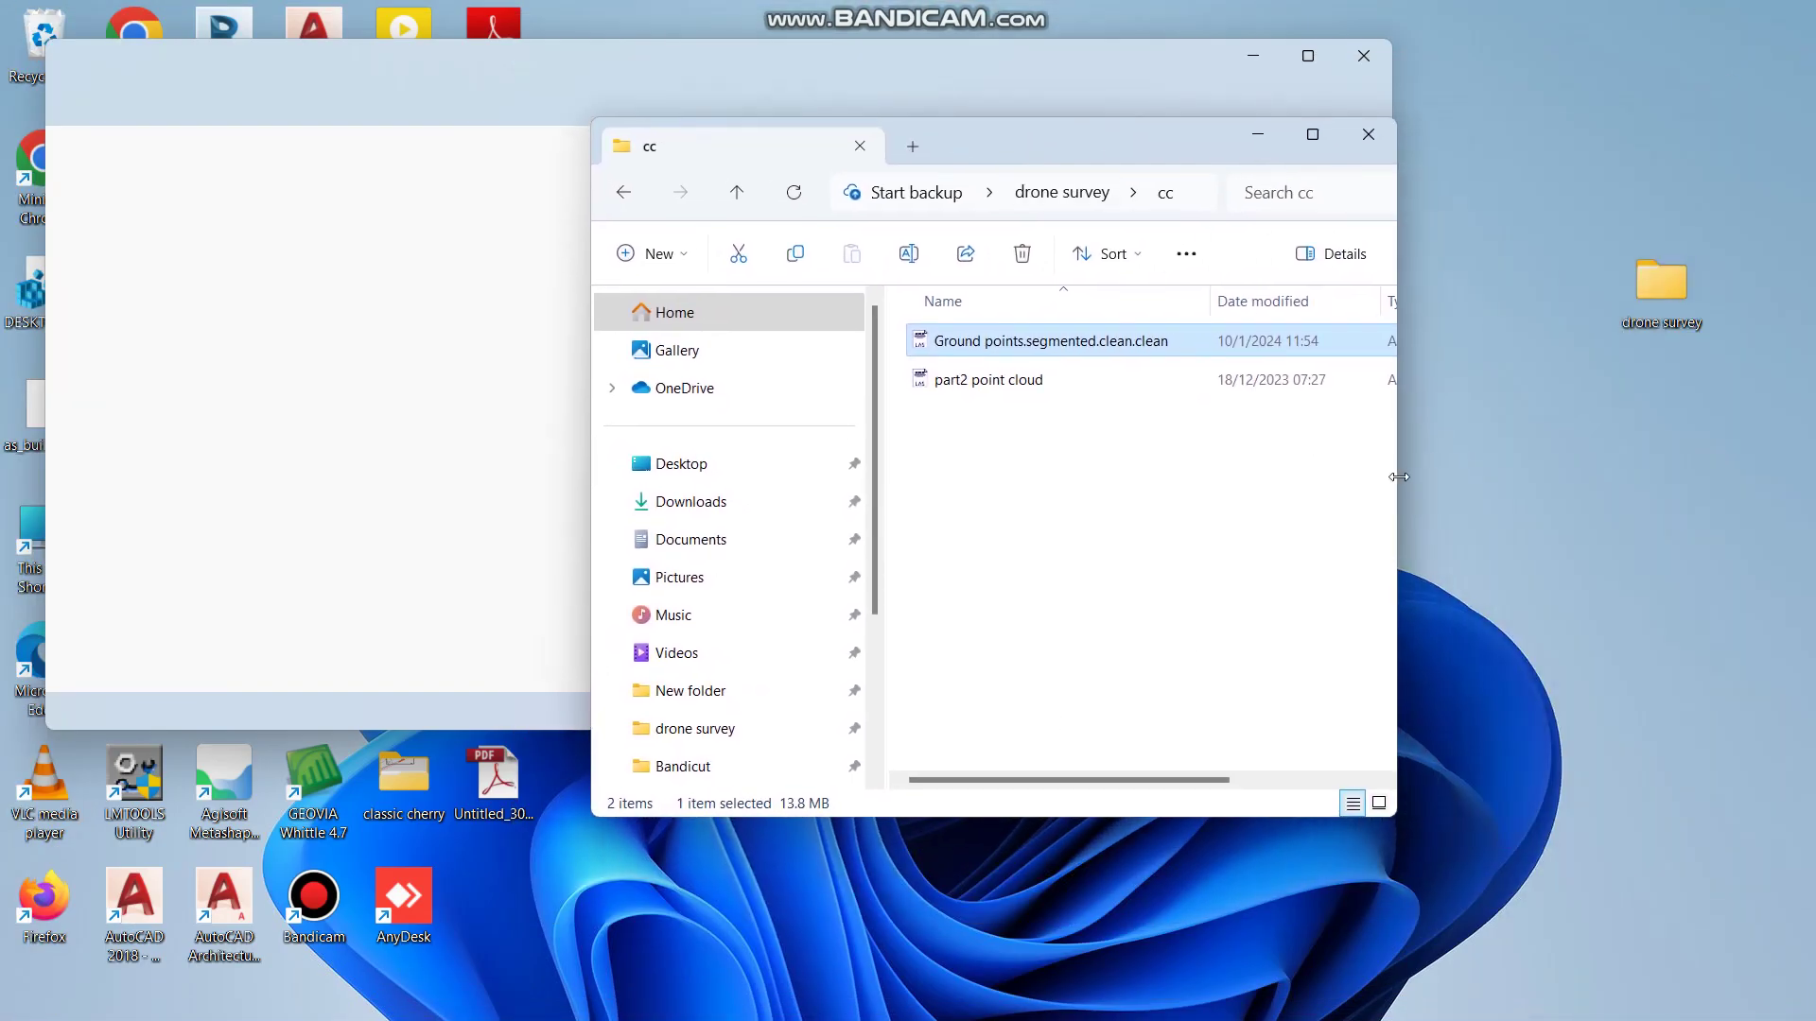
{"action": "left_click_drag", "start_coordinate": [1396, 475], "coordinate": [1398, 474]}
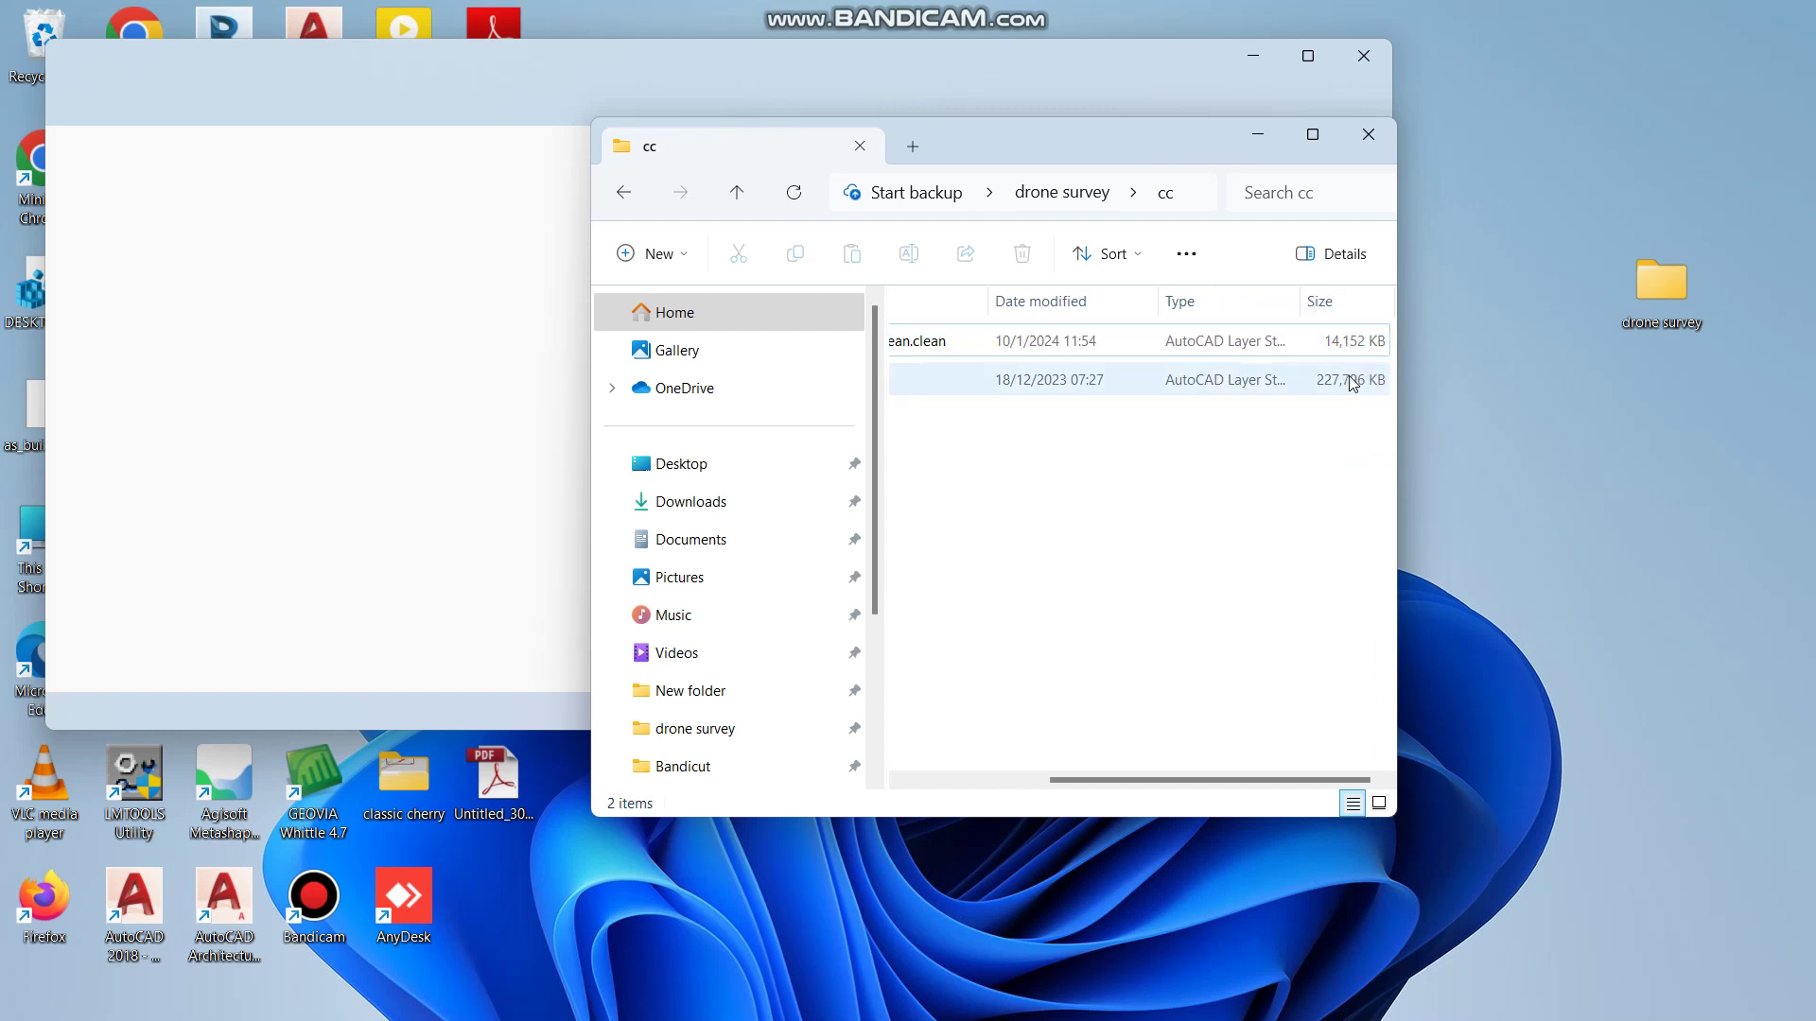
Step: Close the empty Notepad window and maximize the cc folder to show file sizes
{"action": "left_click", "coordinate": [1363, 55]}
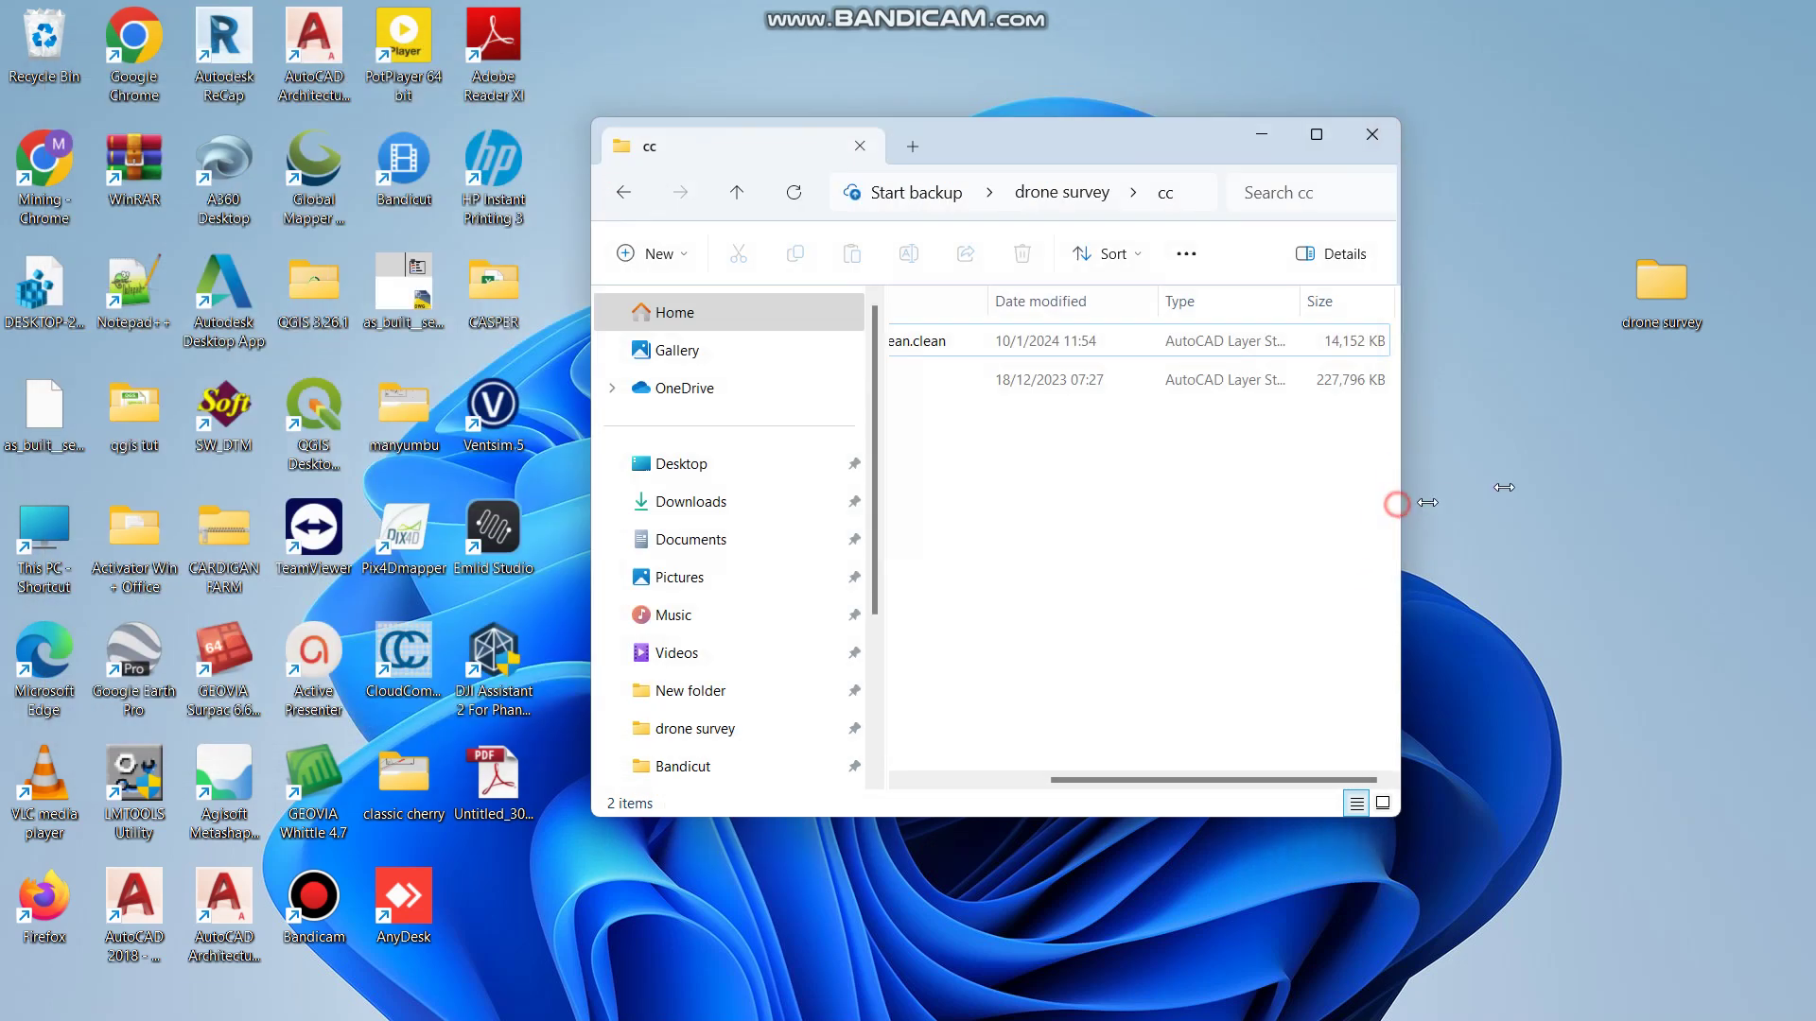
{"action": "left_click_drag", "start_coordinate": [1401, 501], "coordinate": [1709, 502]}
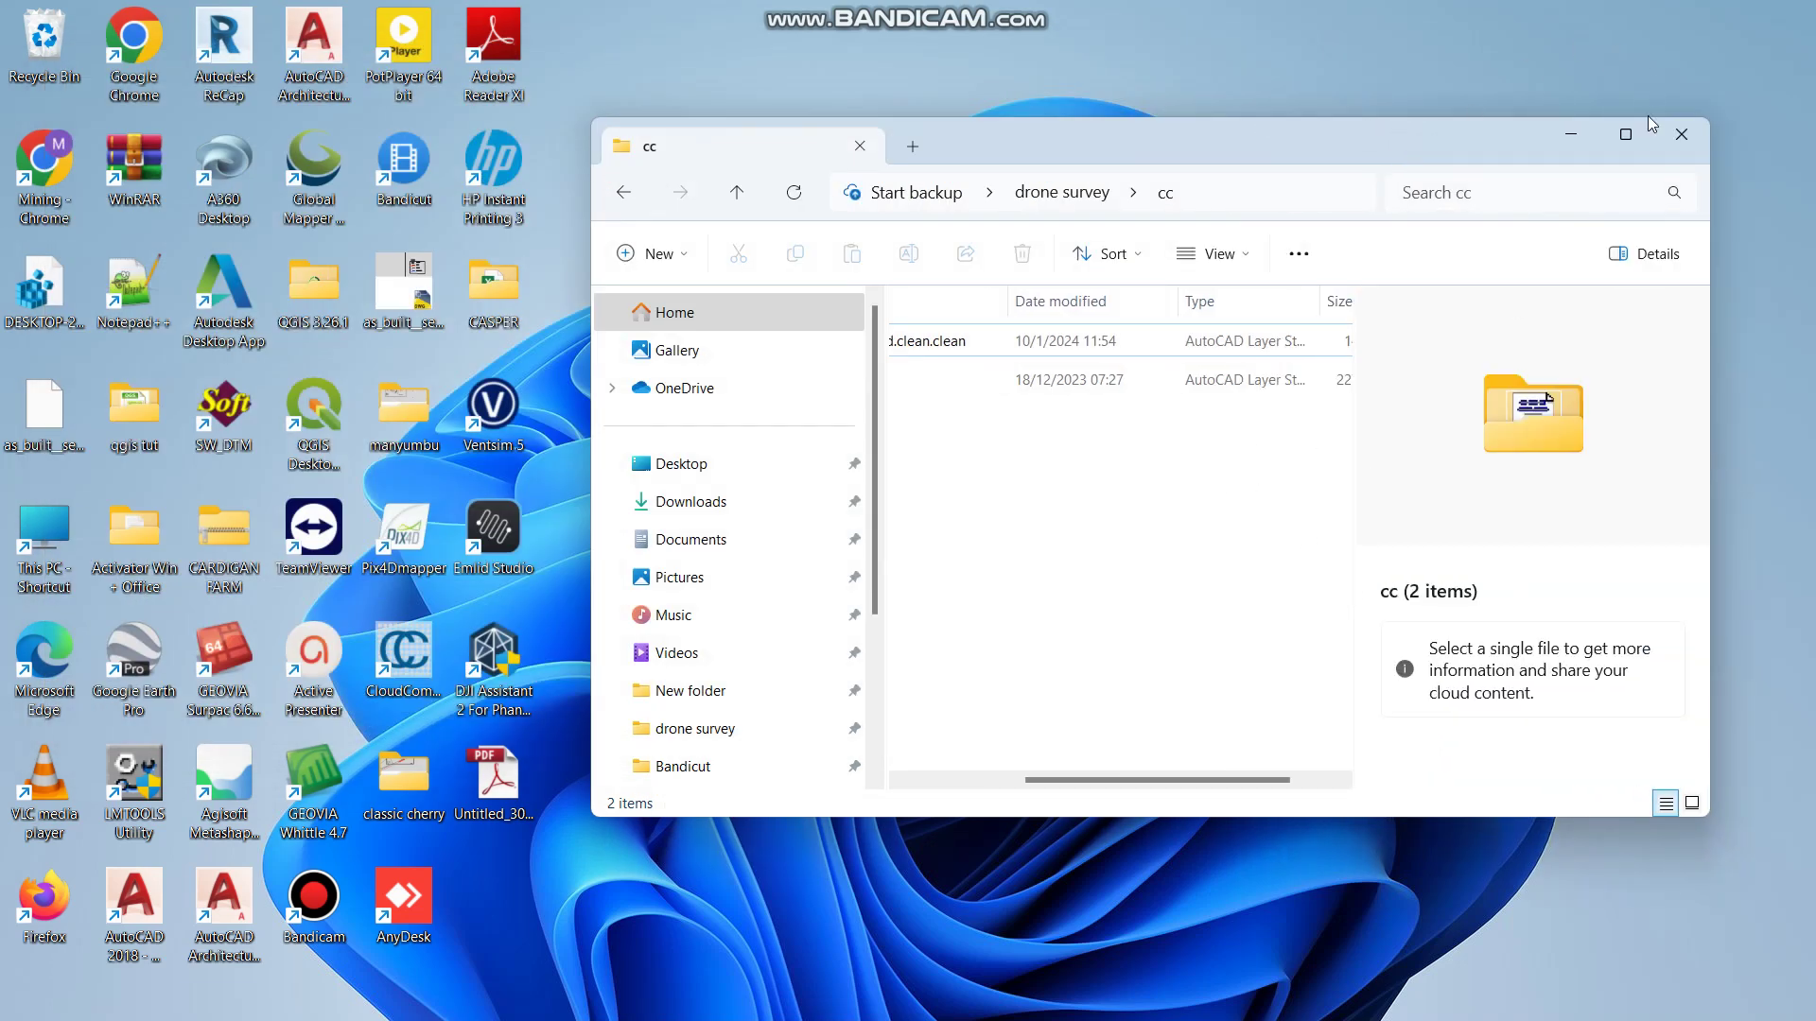
{"action": "left_click", "coordinate": [1626, 134]}
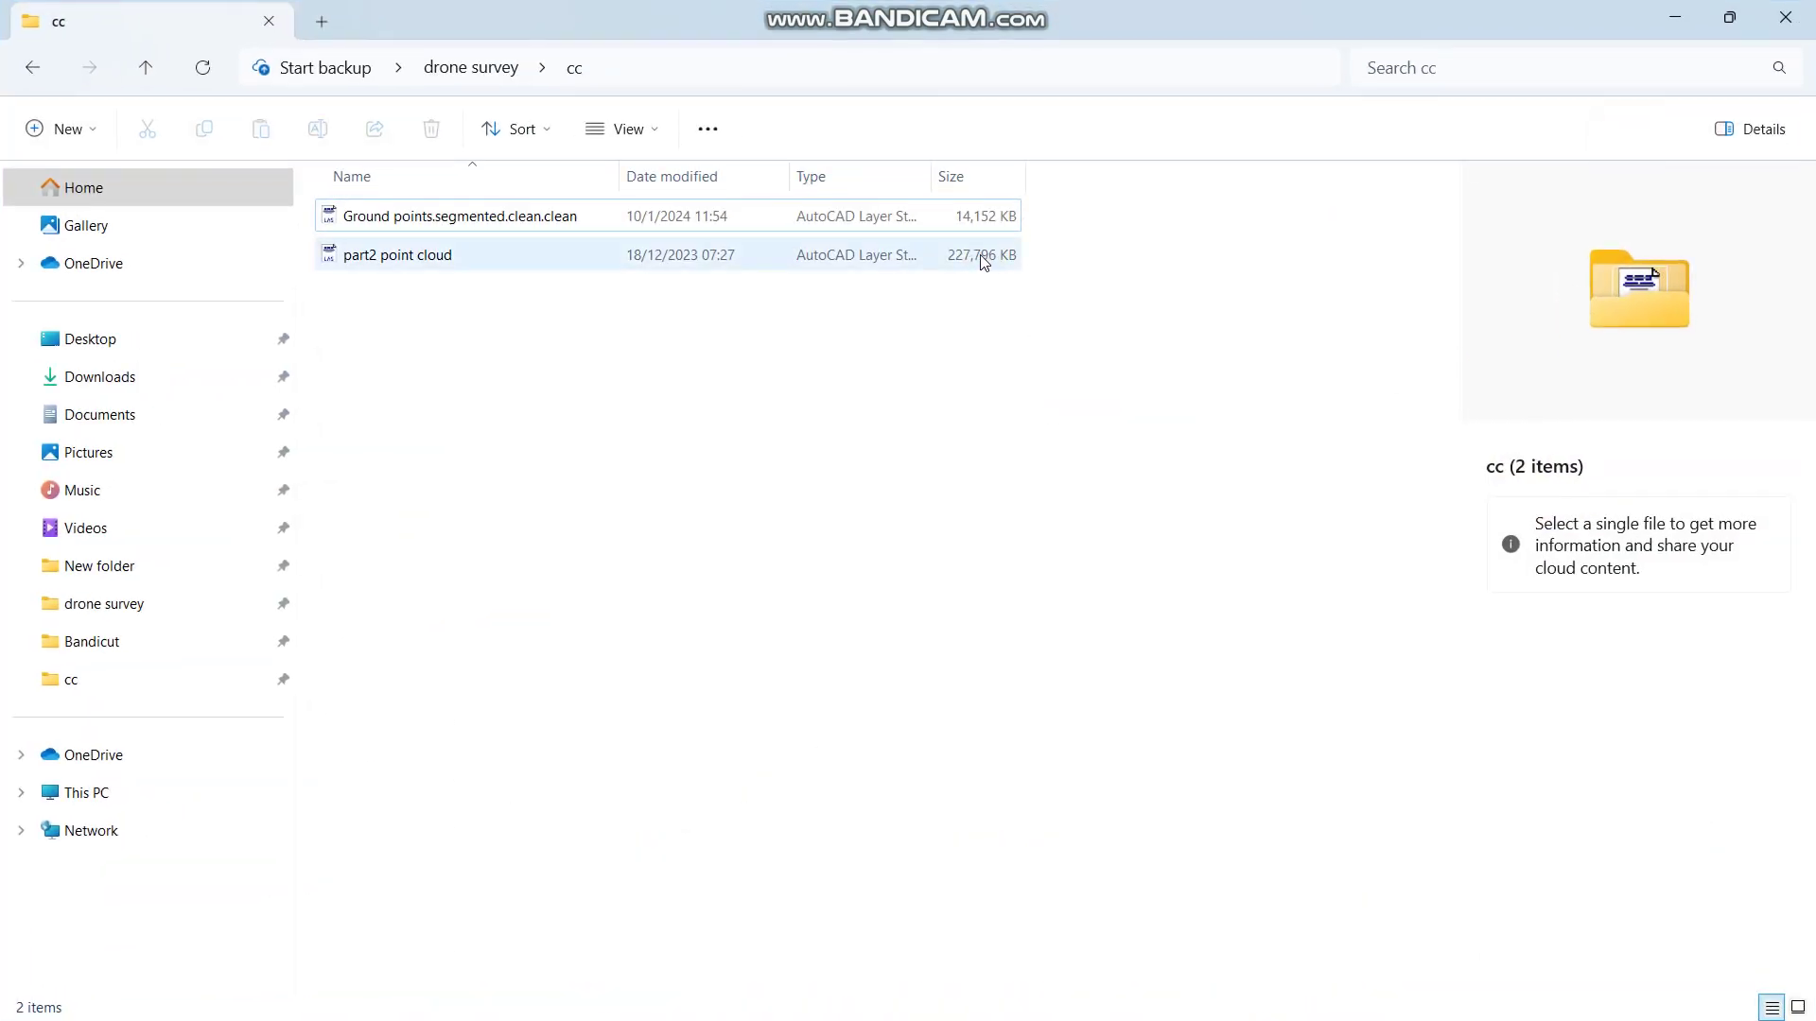